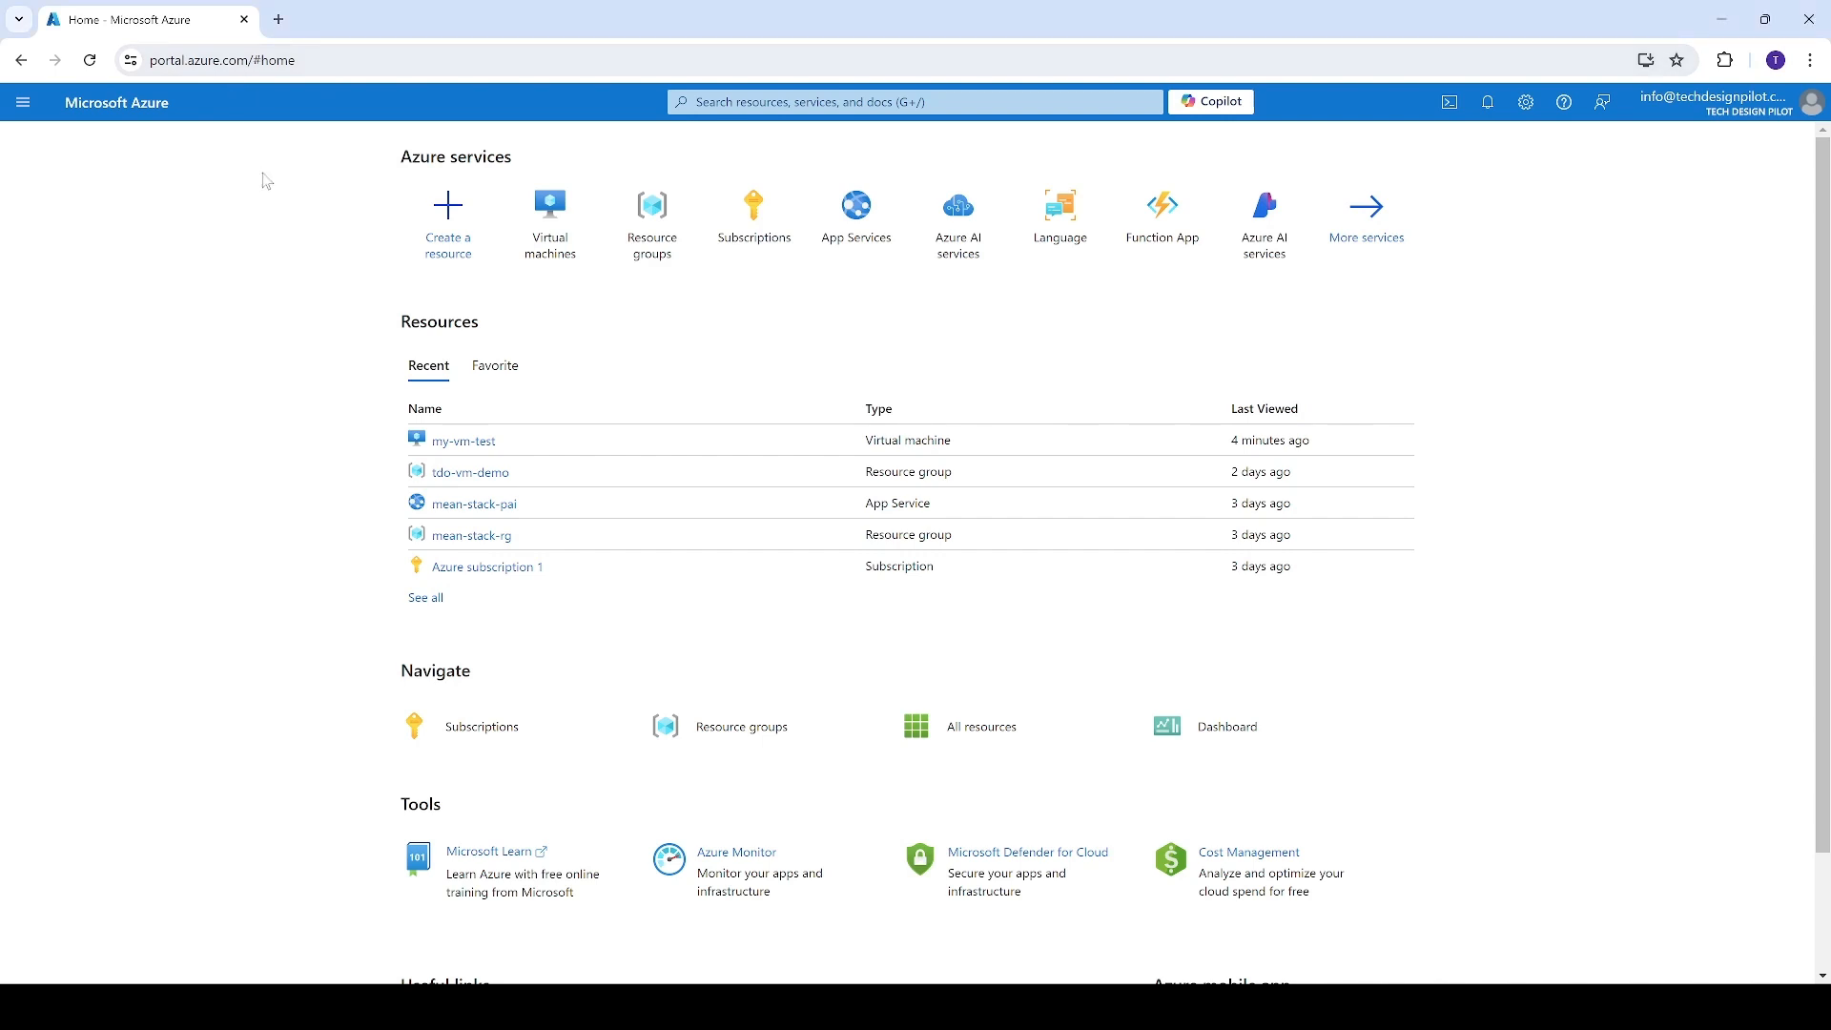
Search the marketplace for "virtual machine" and start creating a Microsoft Virtual machine resource
left_click(438, 260)
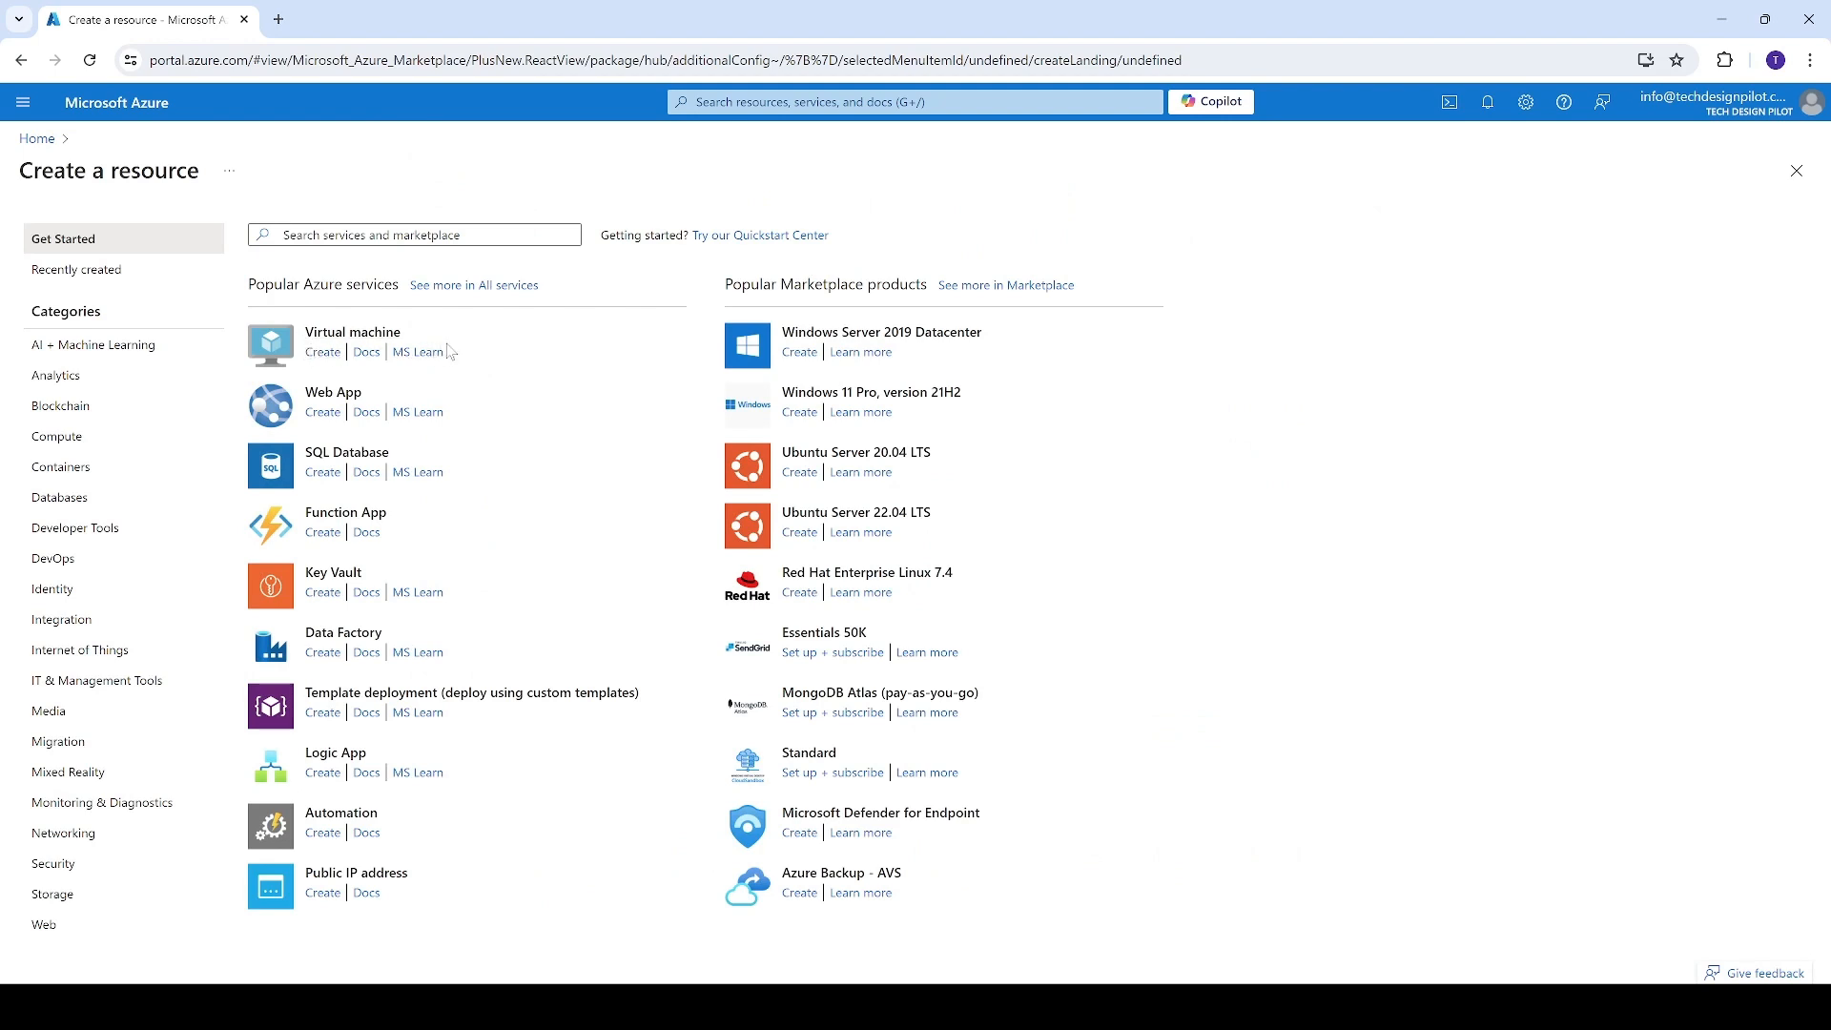
left_click(410, 235)
type("Virtual")
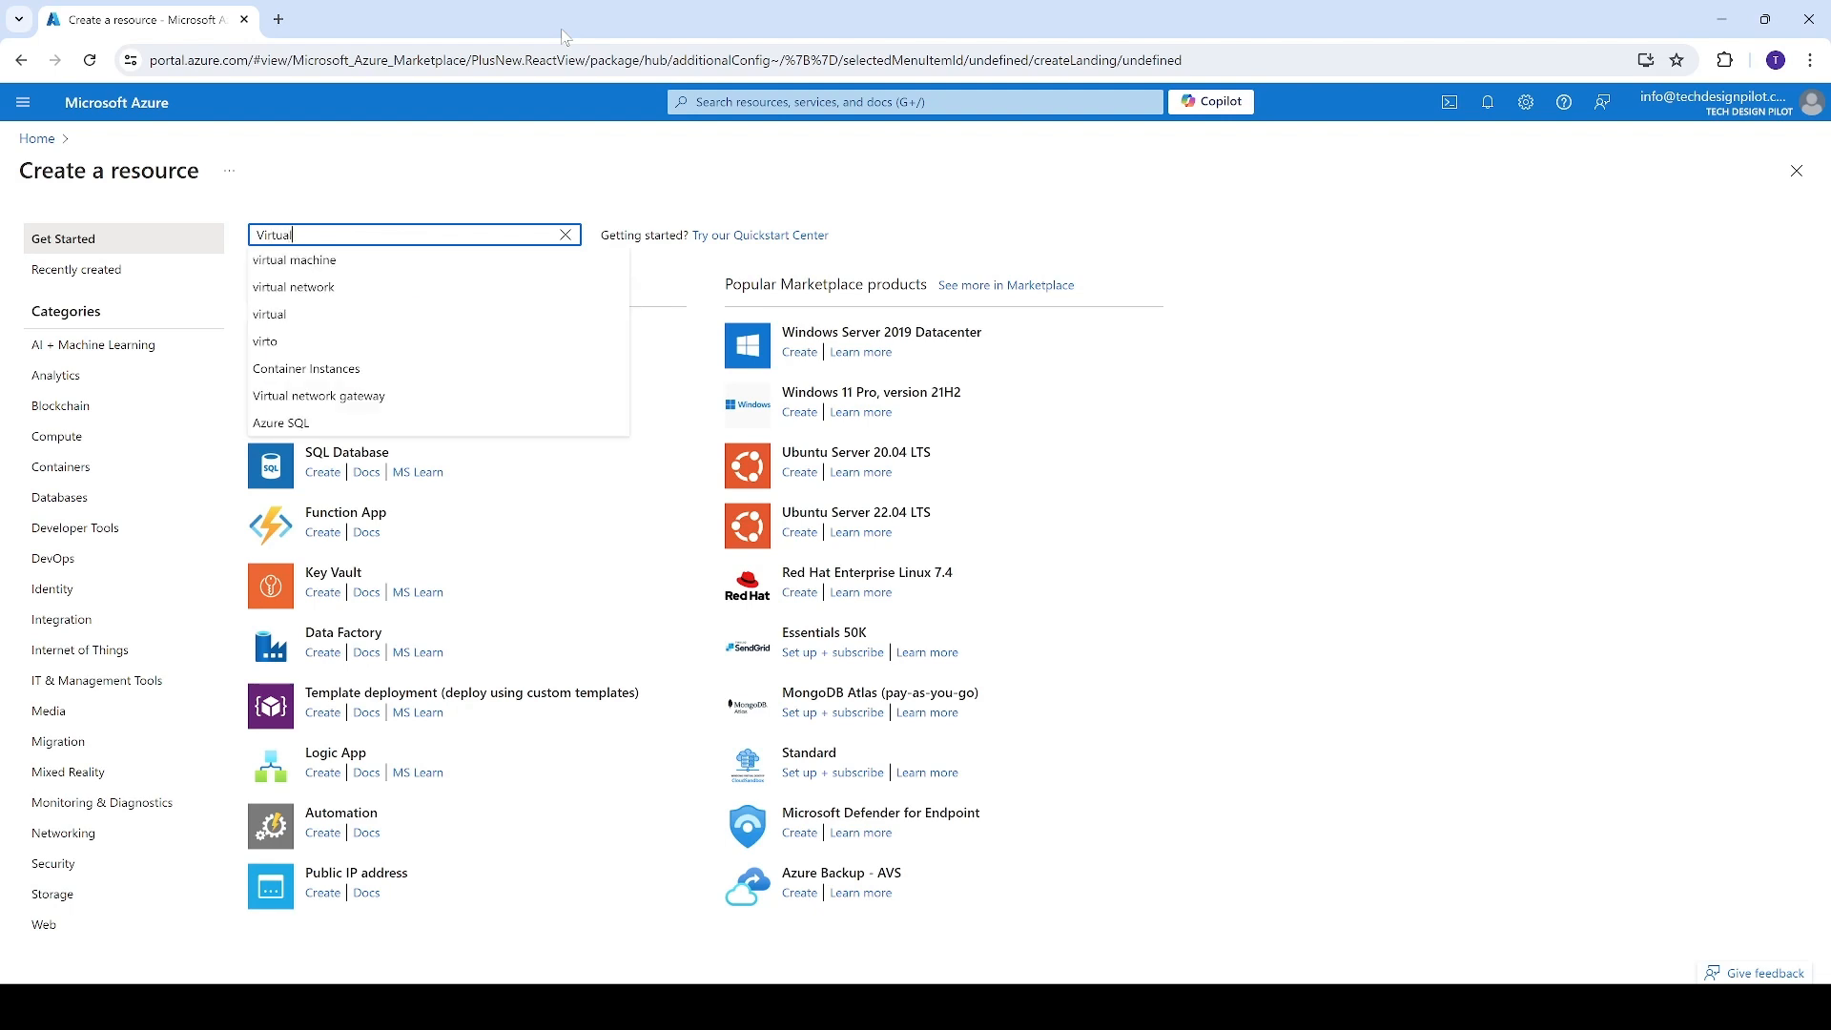
left_click(420, 263)
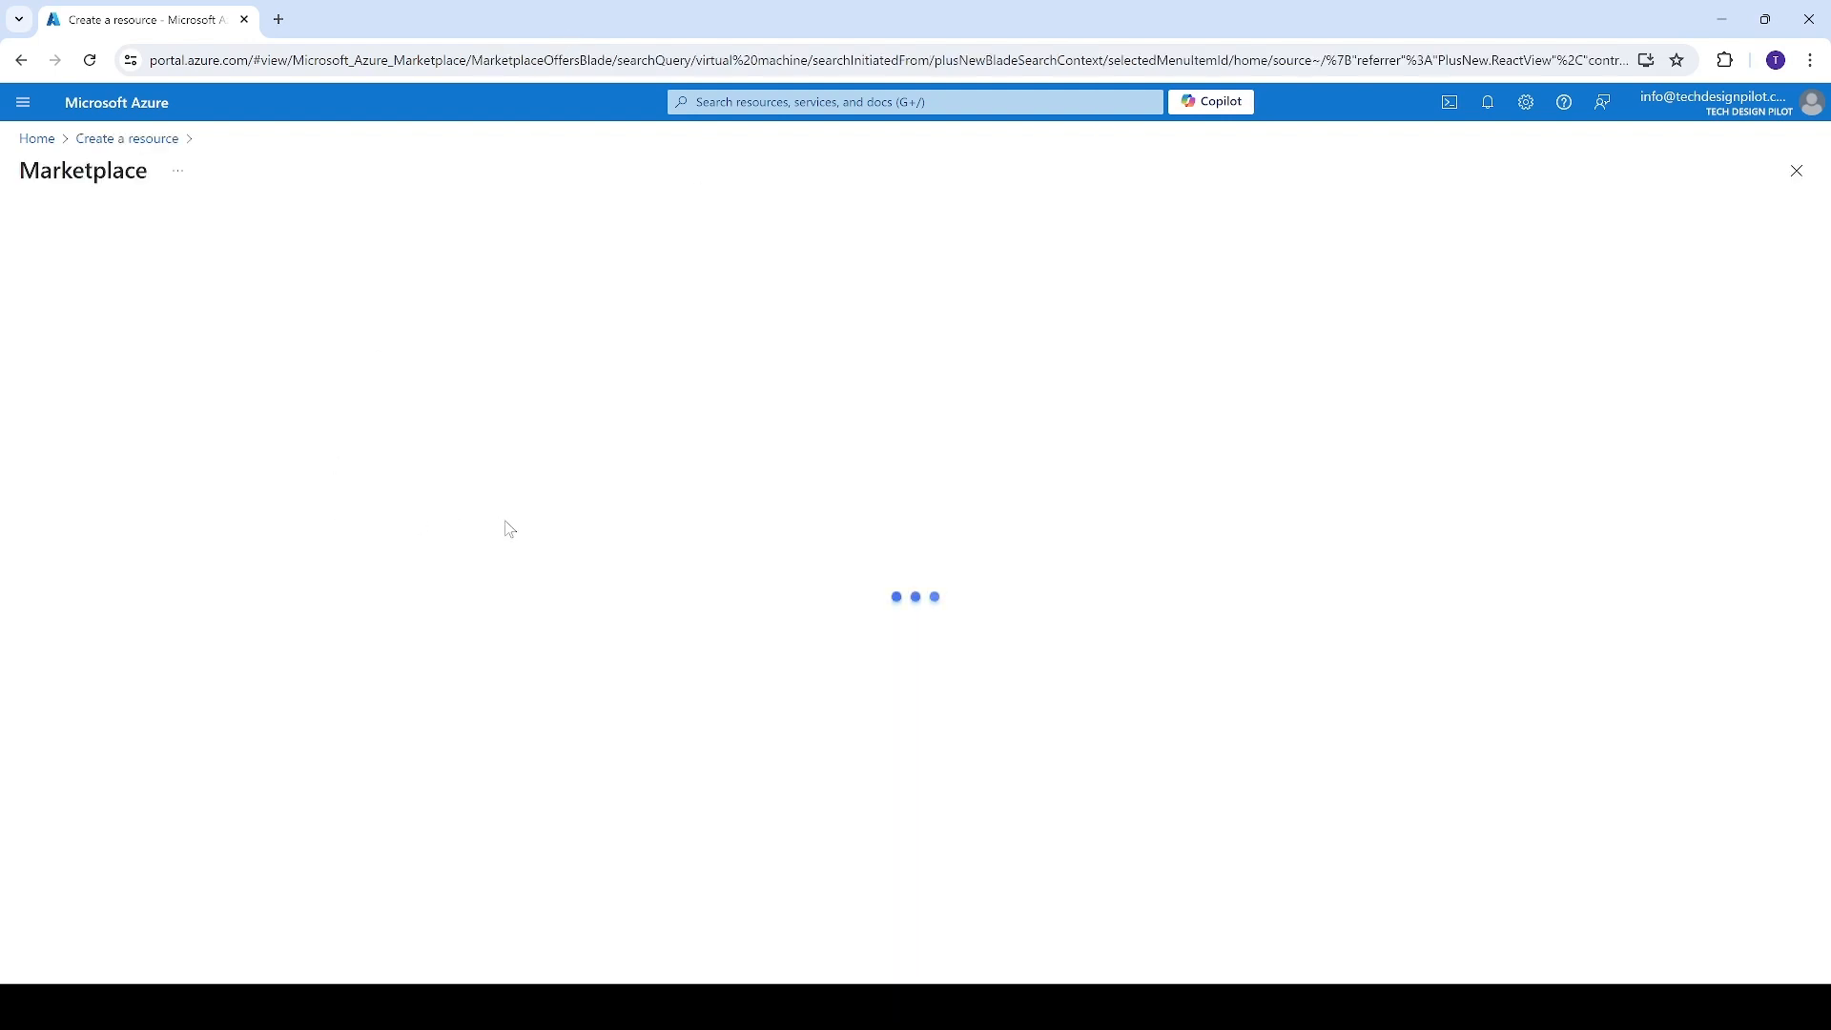
left_click(228, 503)
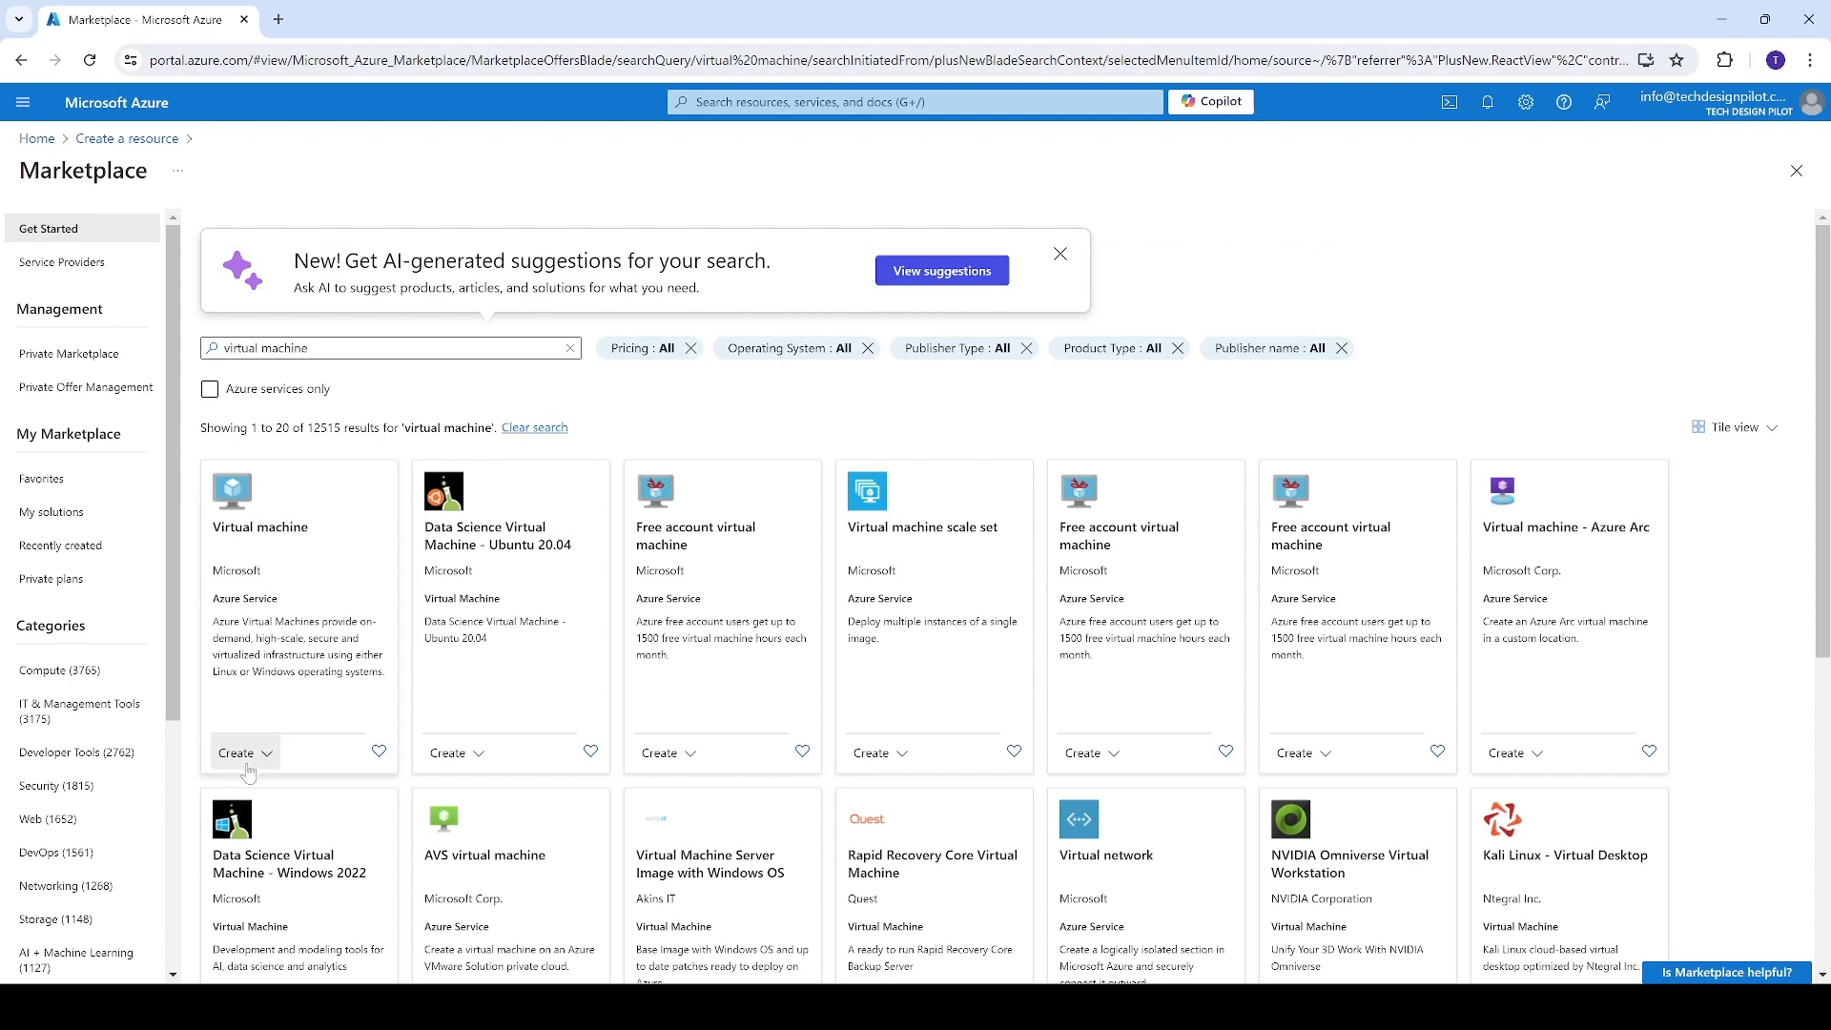
left_click(244, 758)
left_click(258, 792)
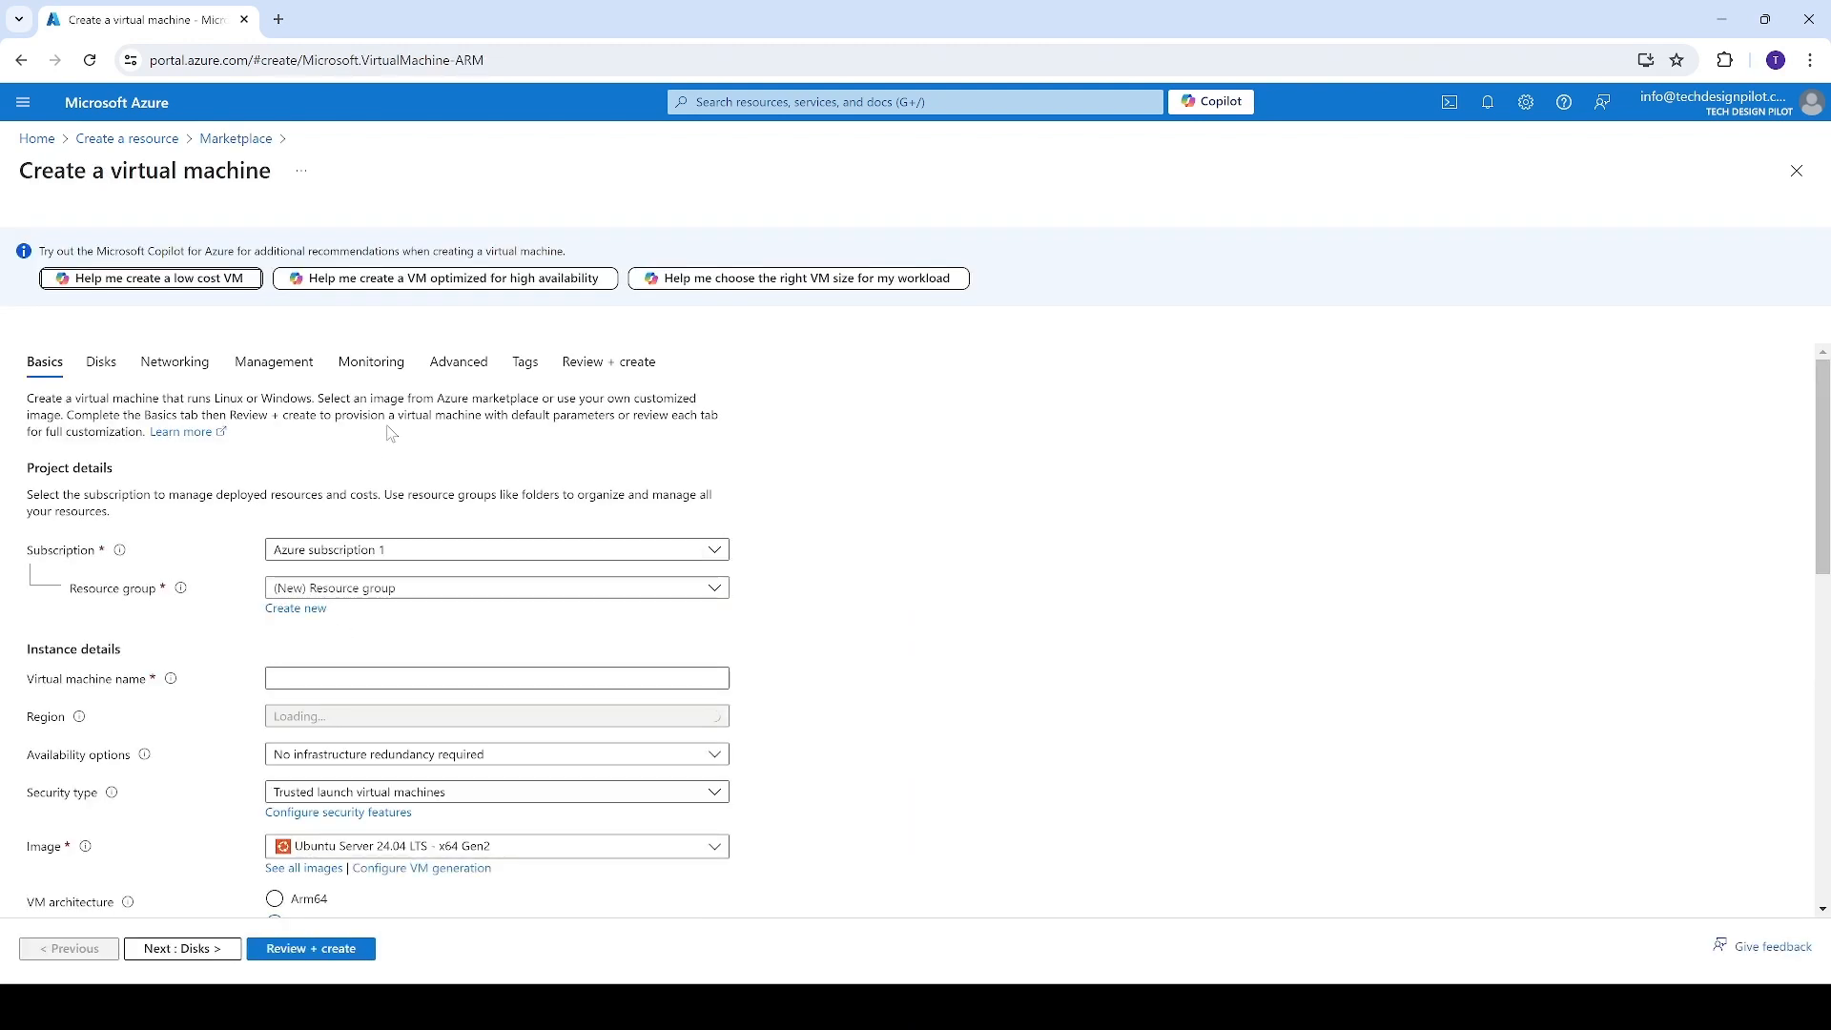
Create a new resource group named tdp-my-vms-rg for the virtual machine
scroll(390, 437, "down", 2)
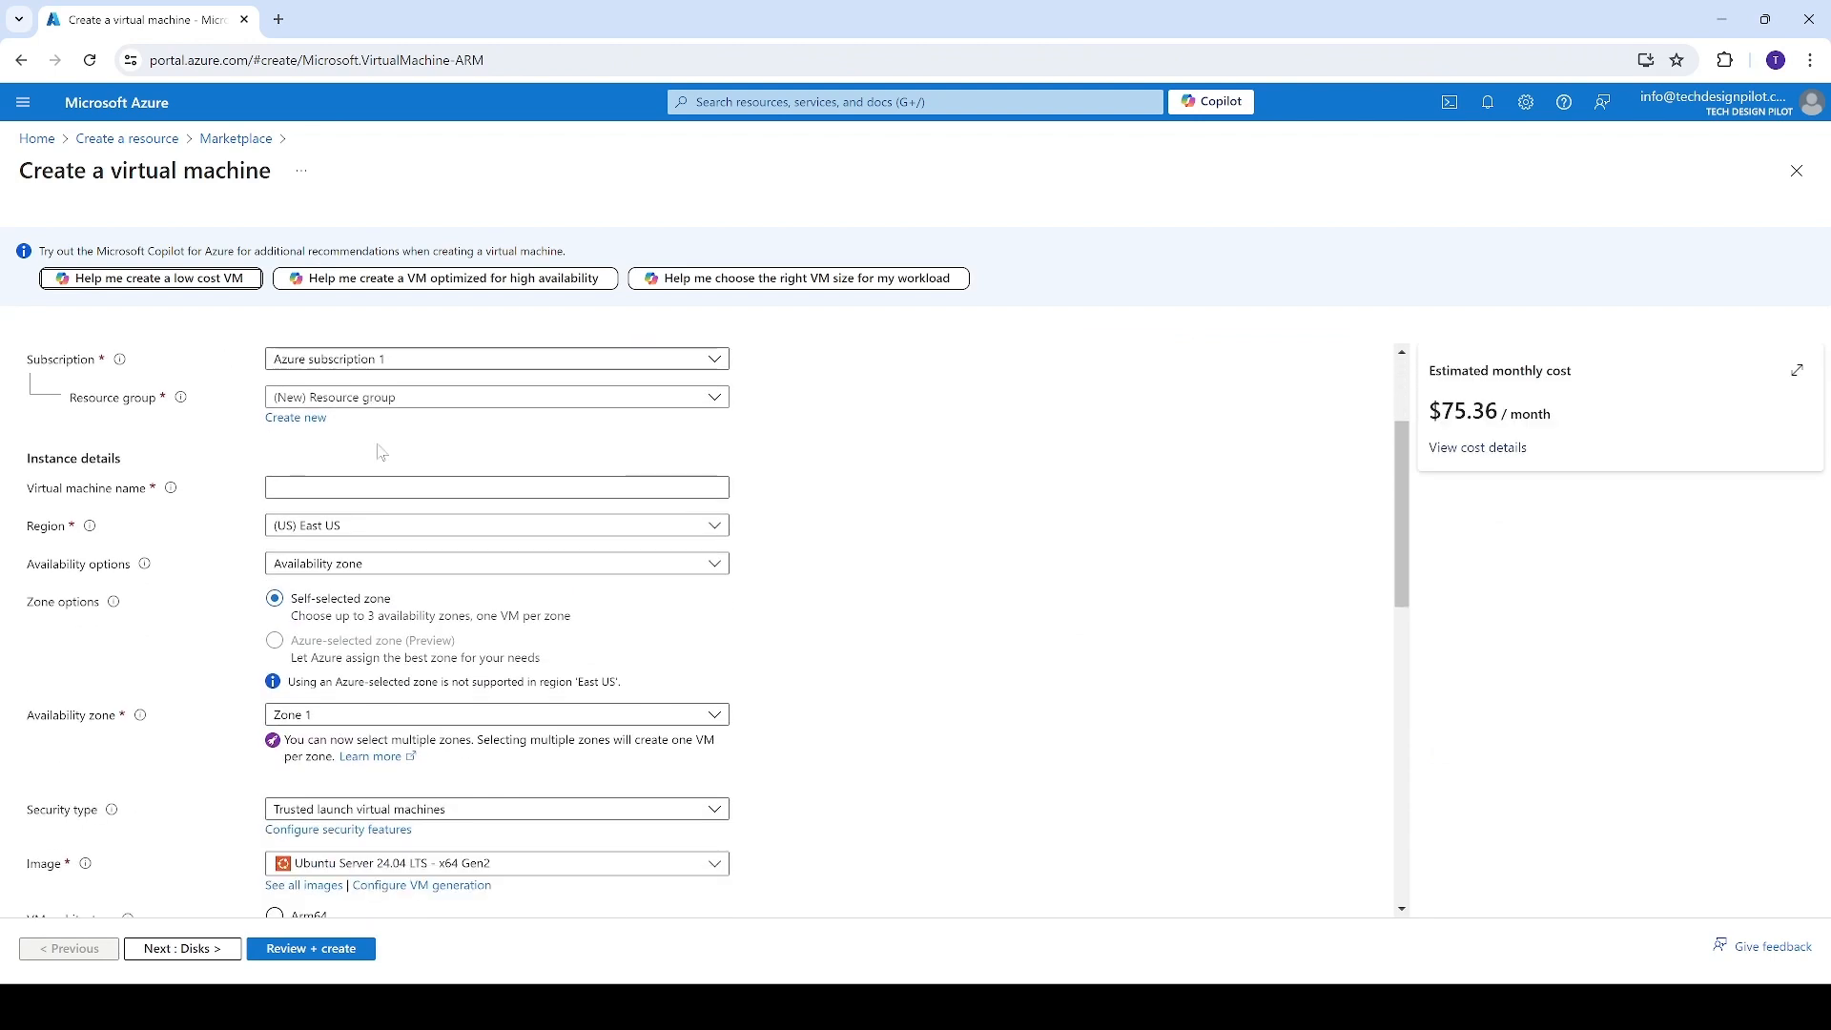
left_click(313, 423)
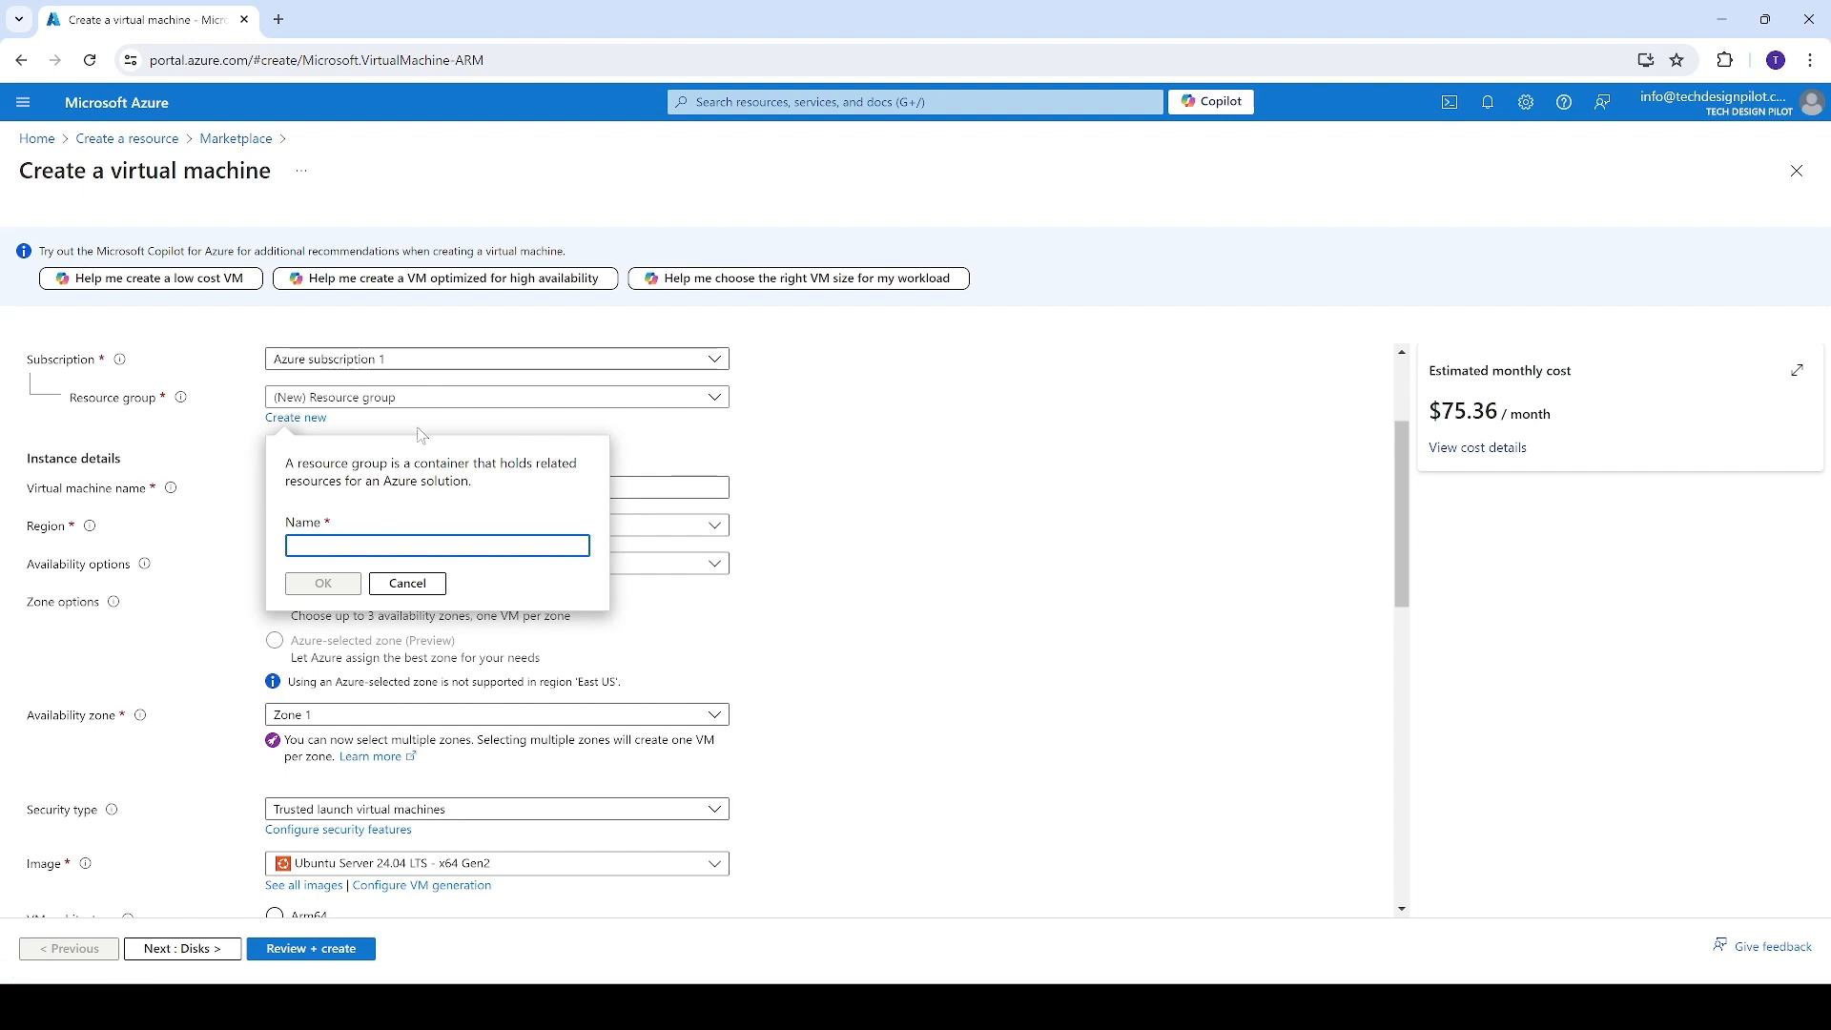
type("dp")
key("BackSpace")
key("BackSpace")
type("tdp")
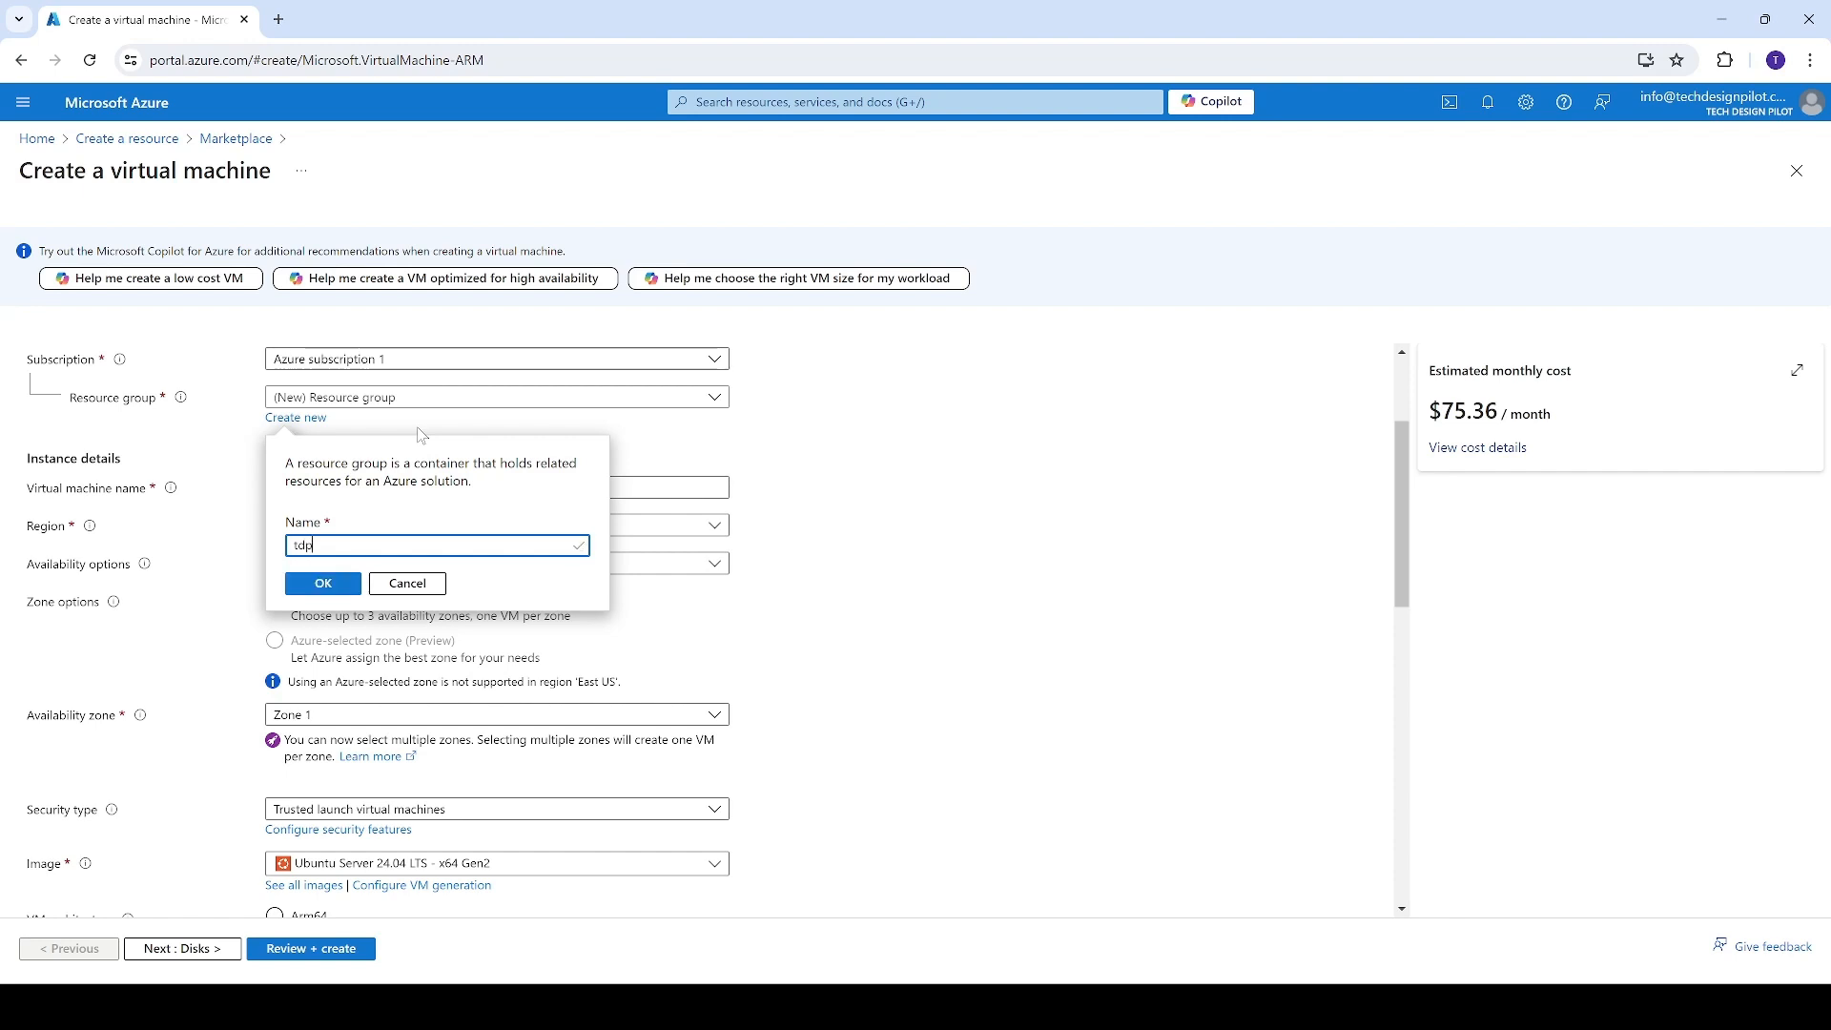
type("-my-vms-rg")
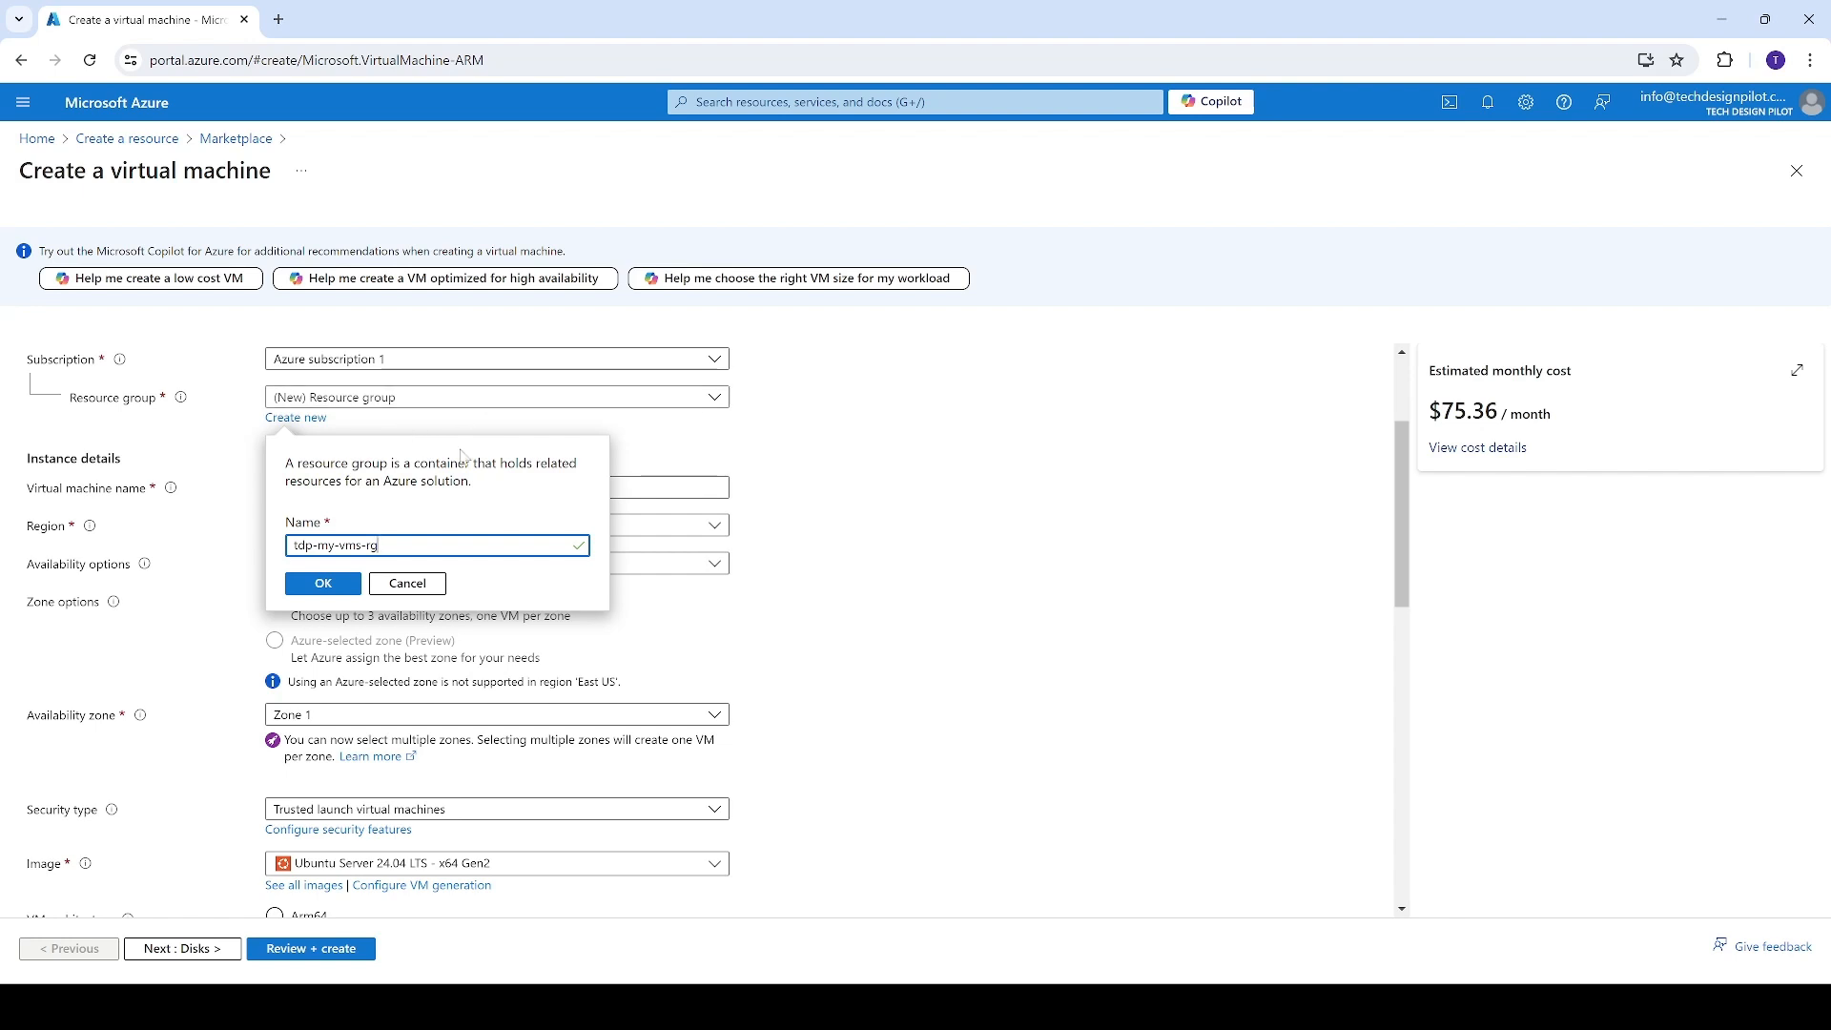
left_click(324, 584)
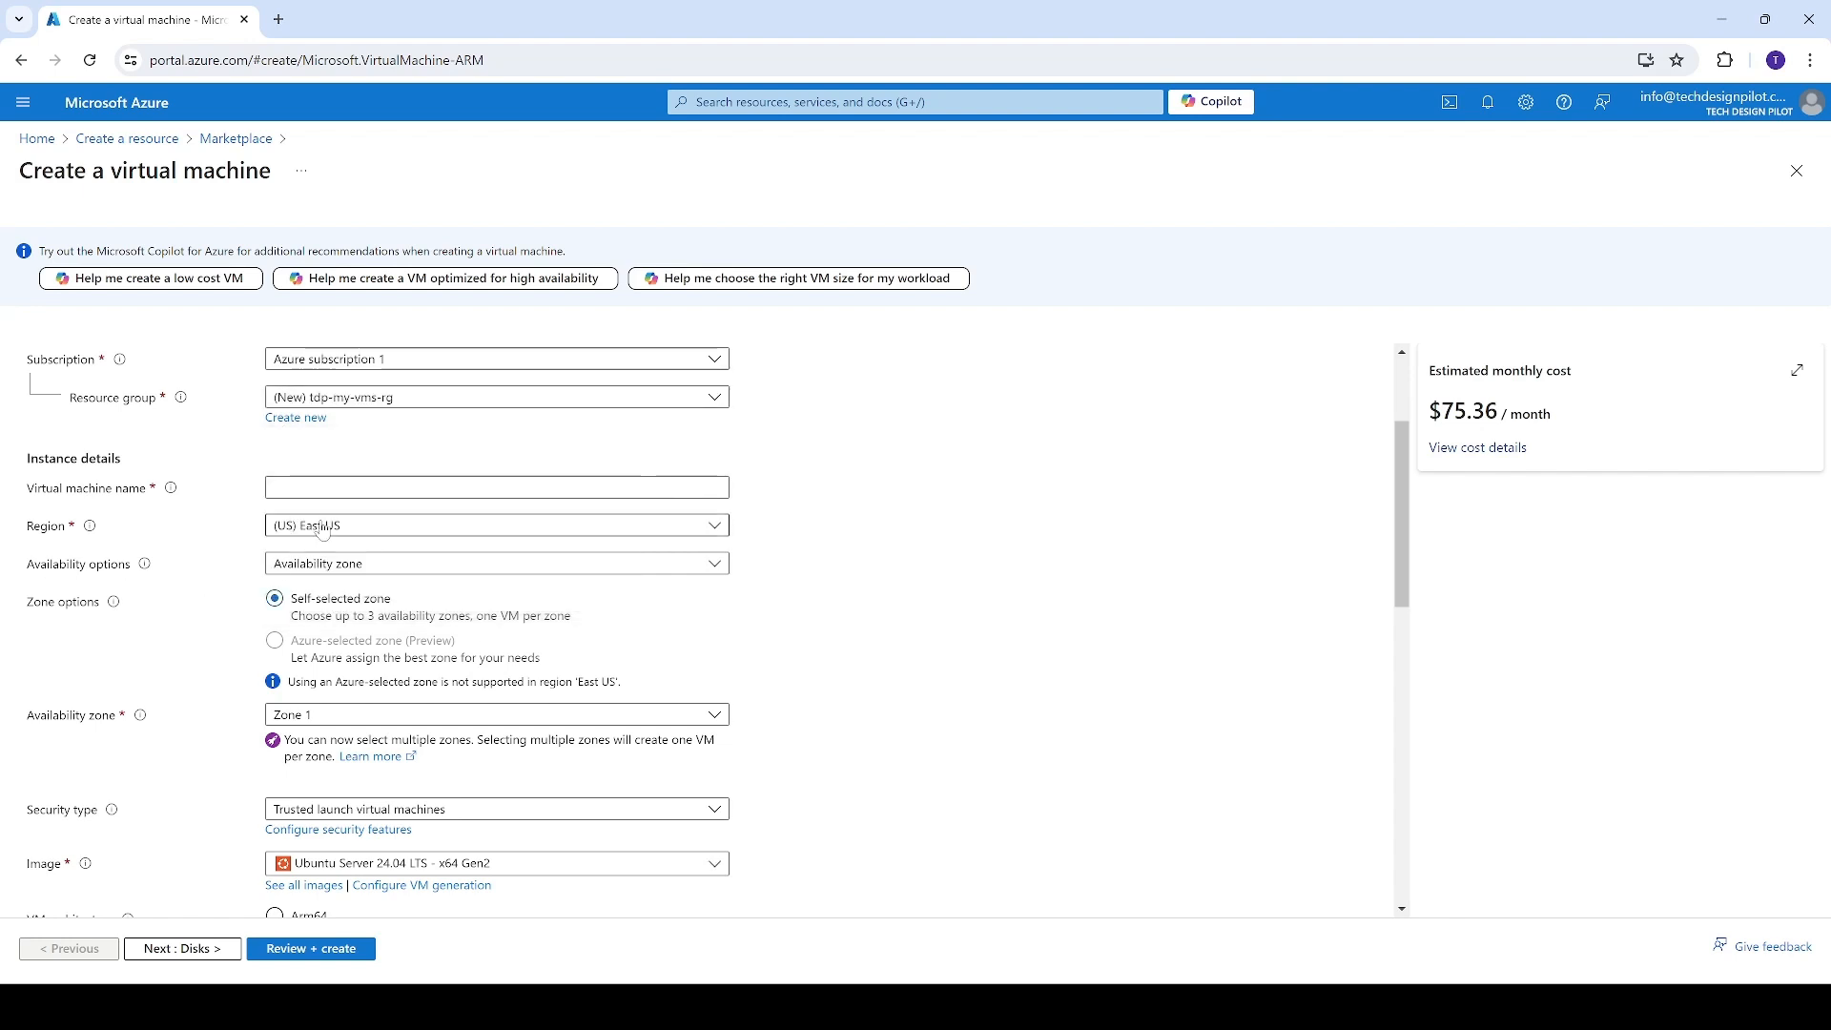
Name the virtual machine my-vm-server and set its availability options to No infrastructure redundancy required
type("my-vm")
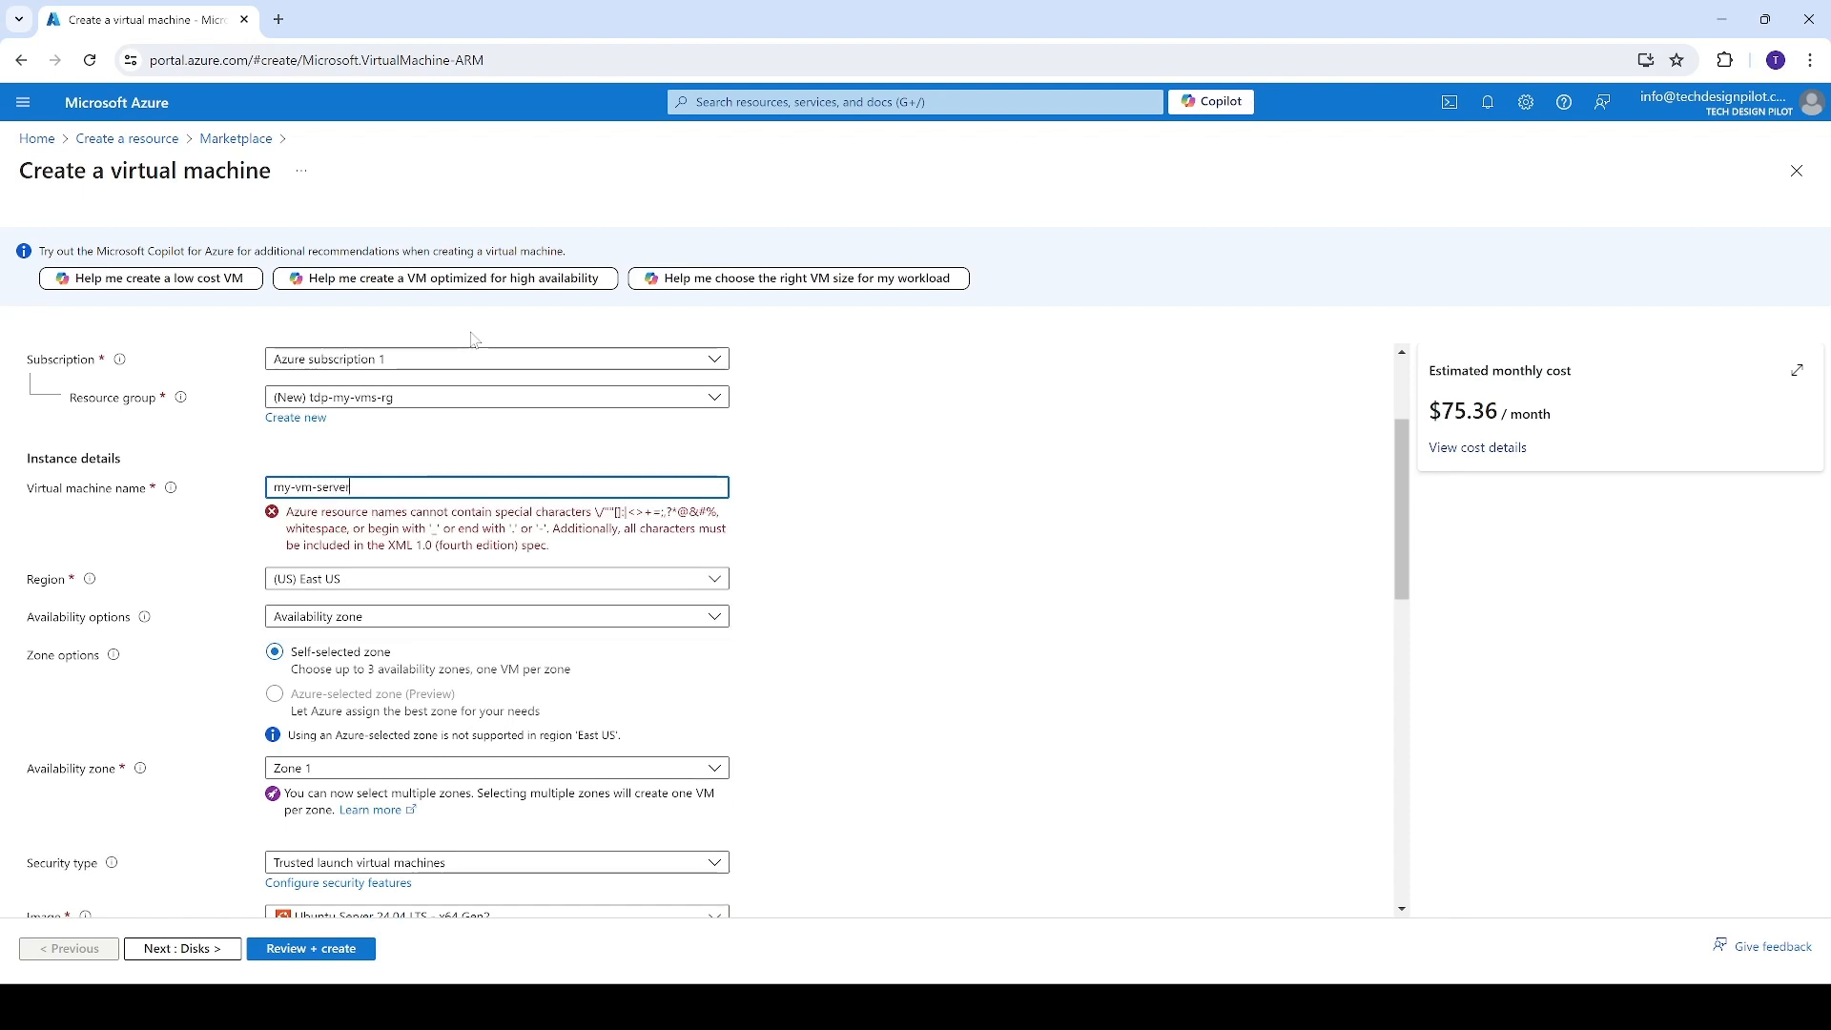
type("-server")
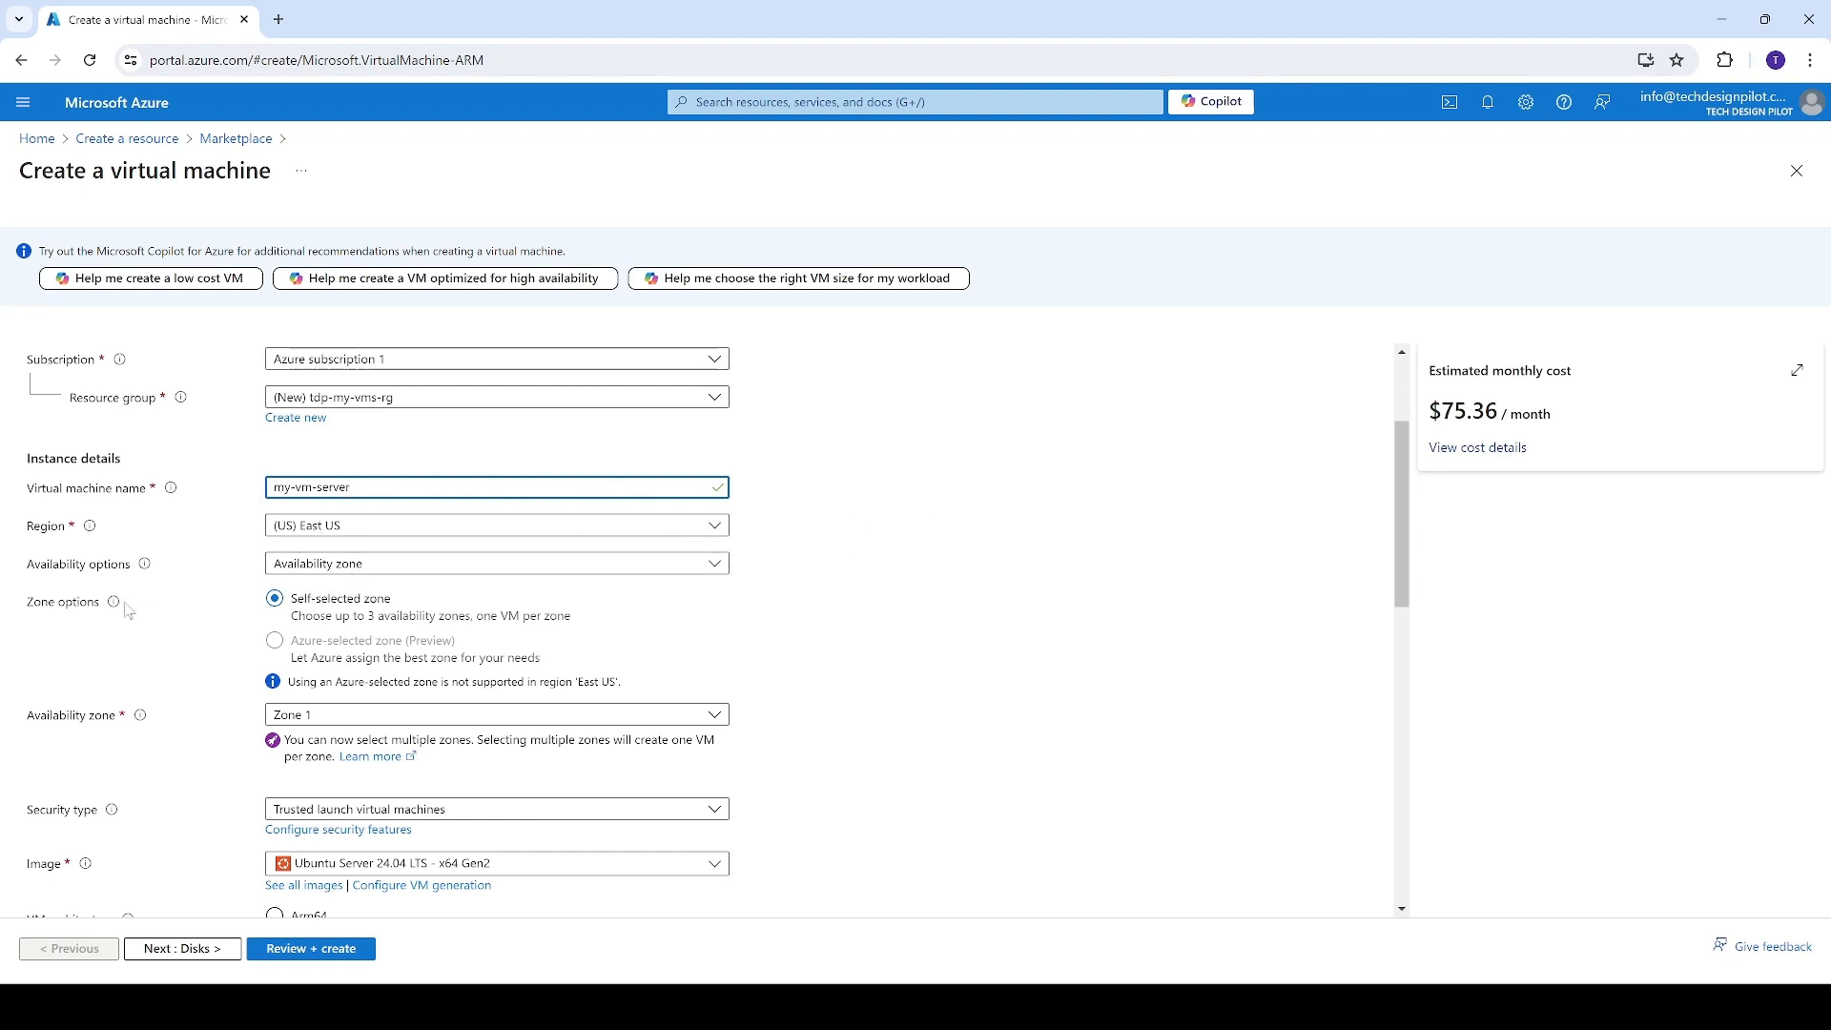
left_click(334, 566)
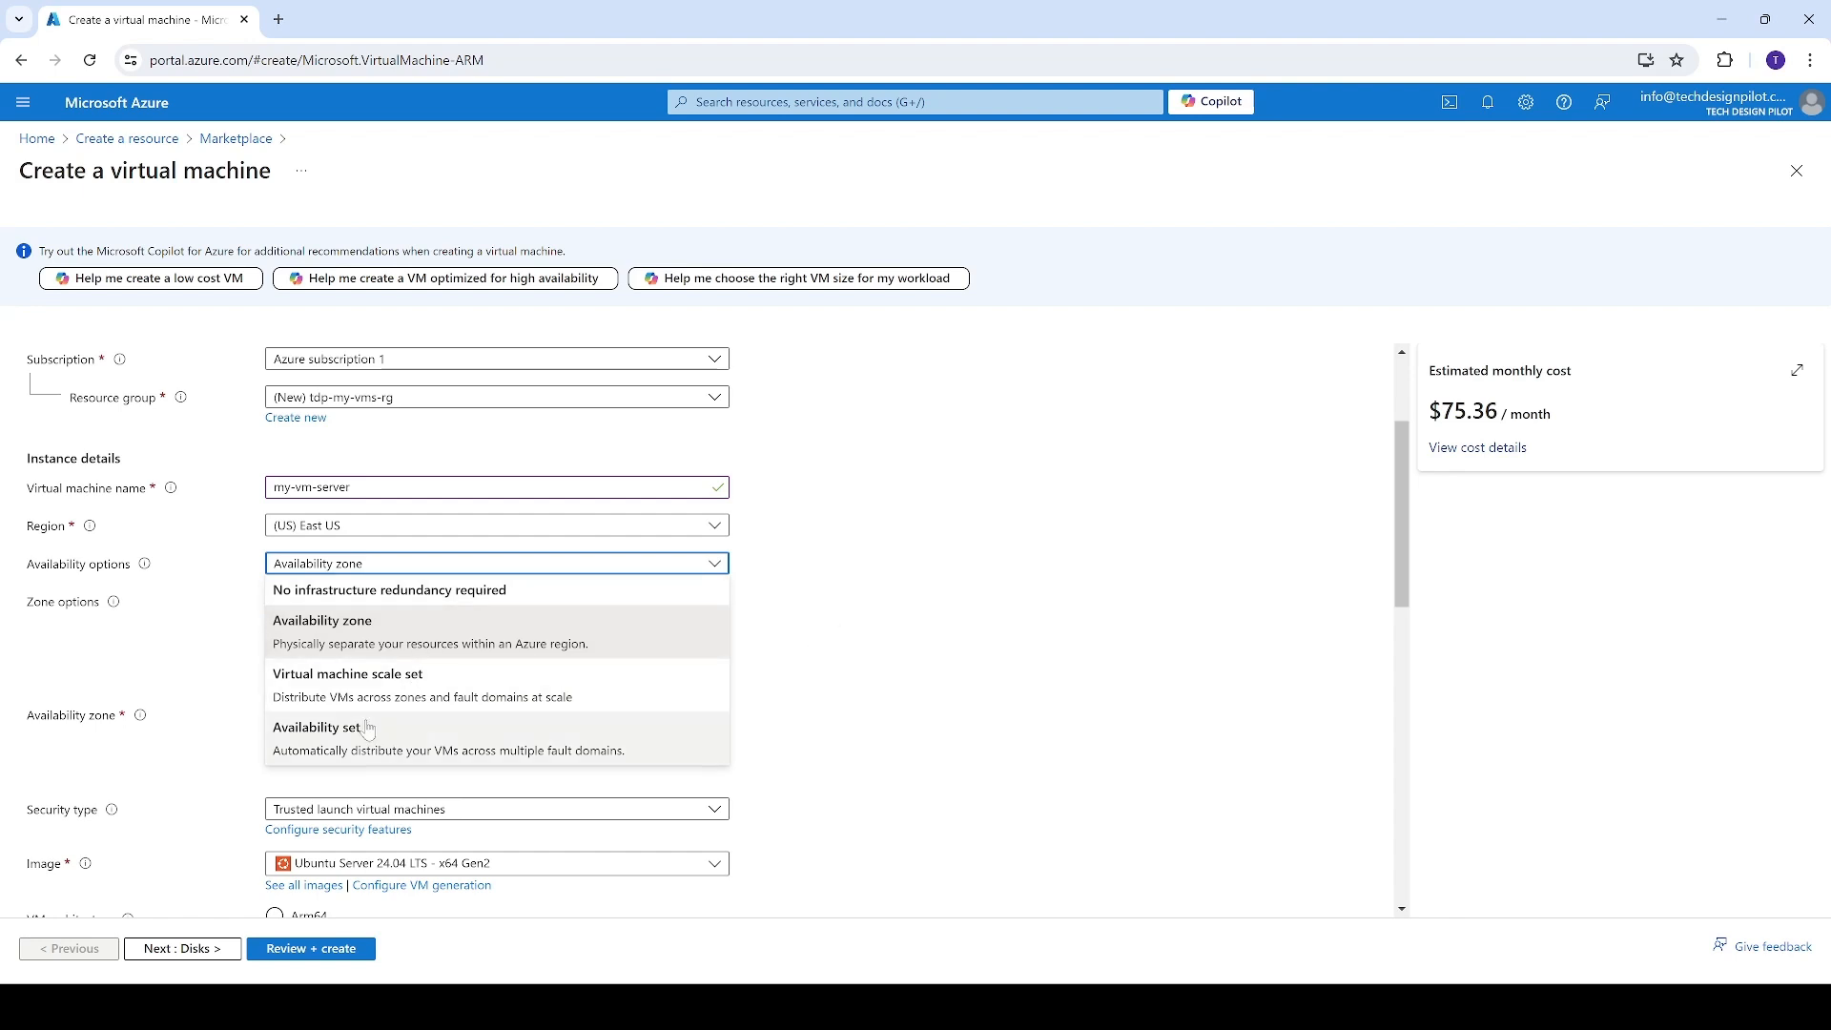
left_click(420, 594)
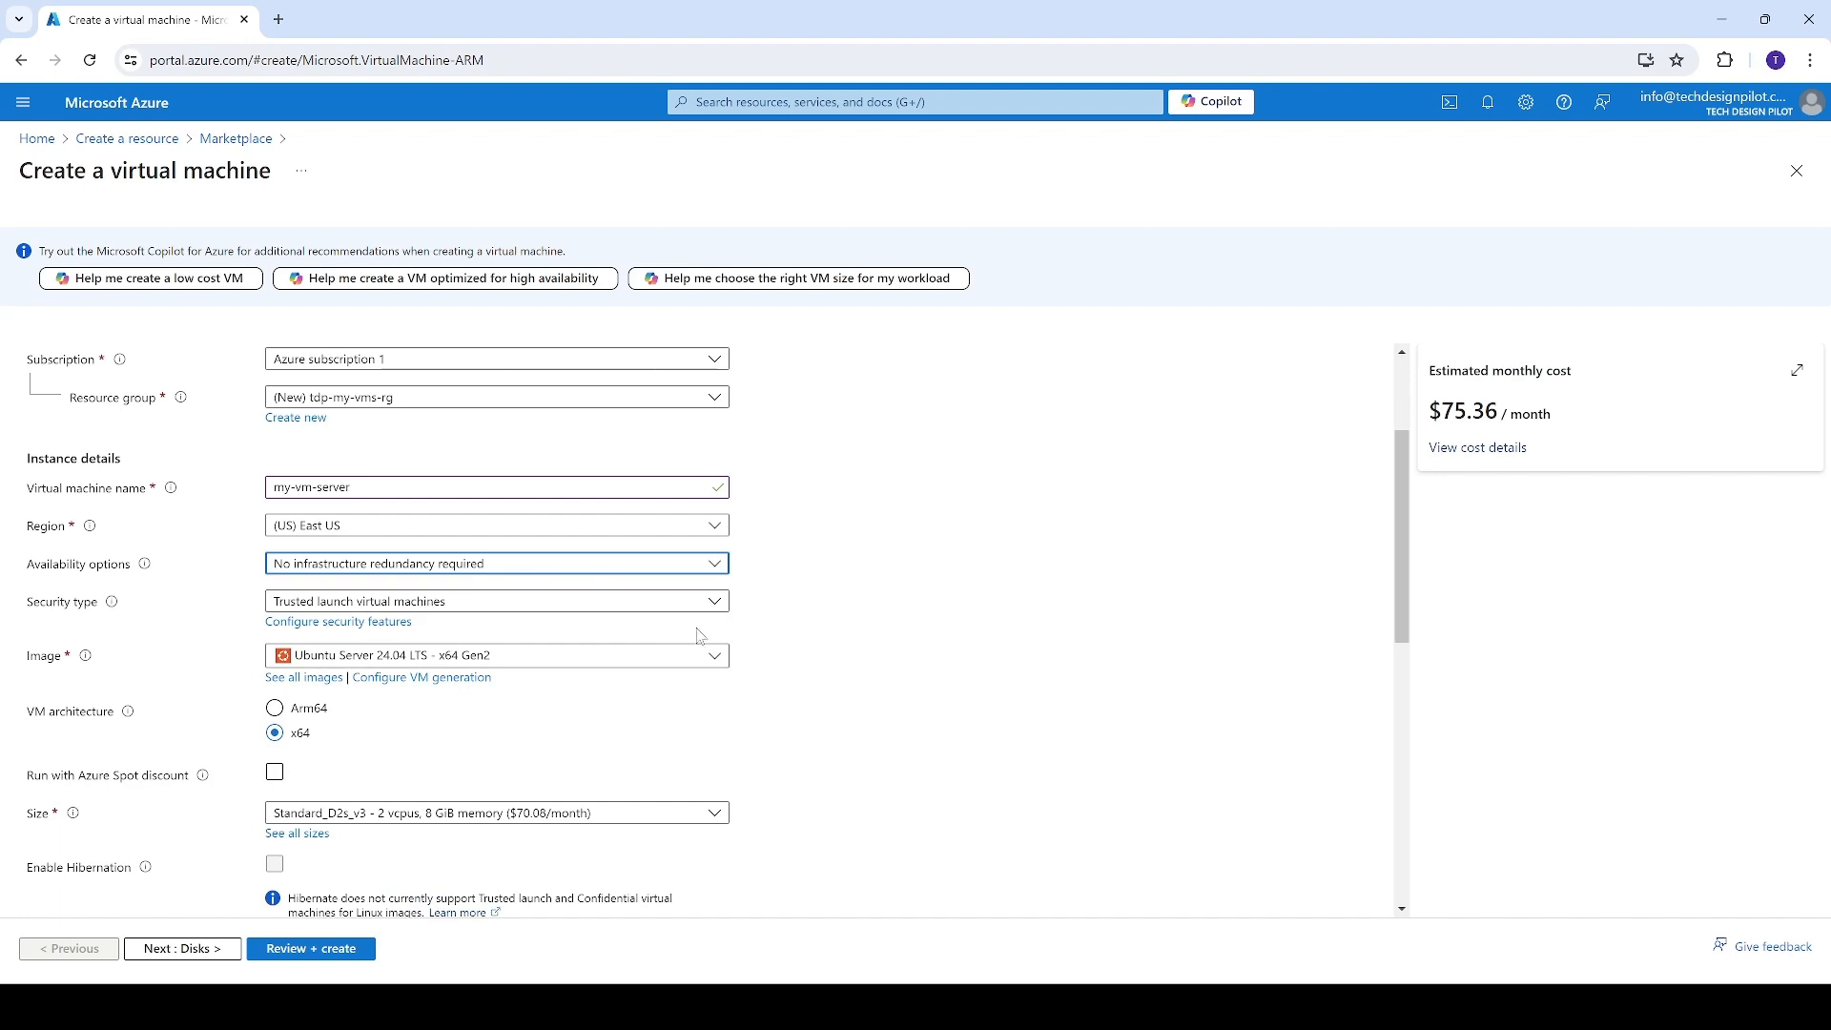
Review the available operating system images and choose Ubuntu Server 24.04 LTS - x64 Gen2
scroll(720, 625, "down", 1)
scroll(720, 624, "down", 1)
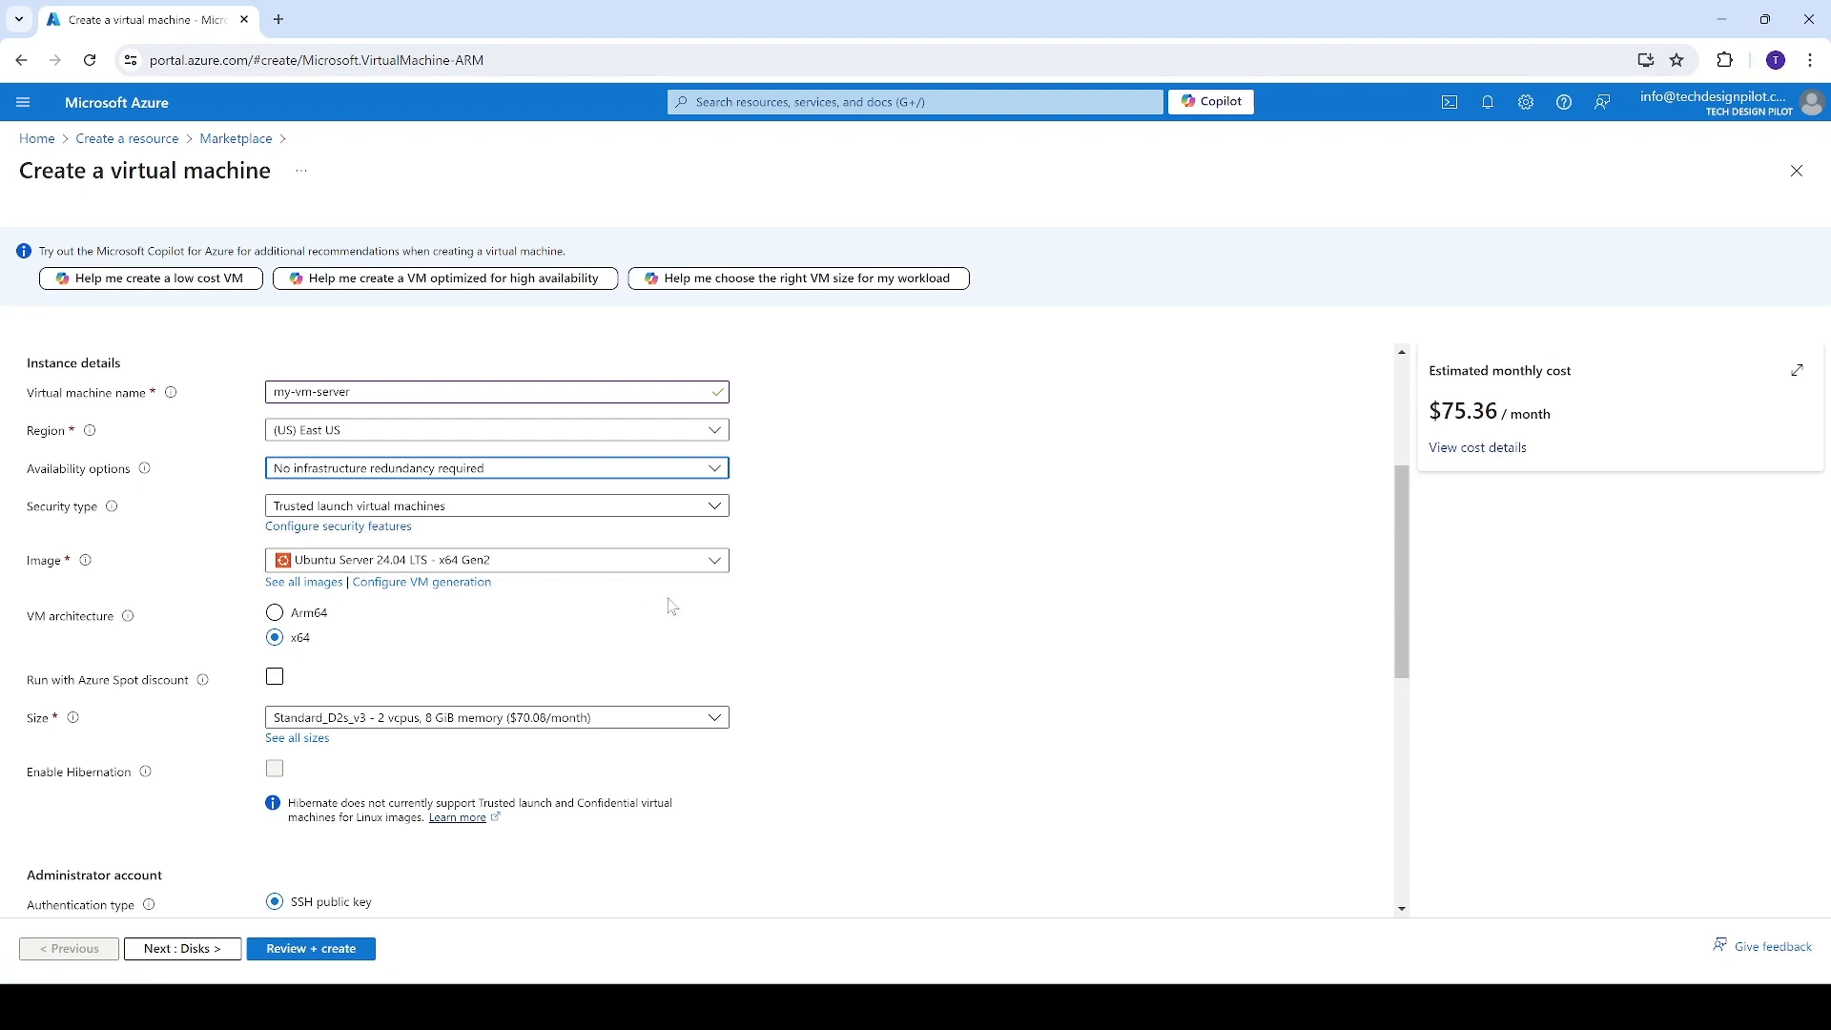
scroll(206, 558, "down", 1)
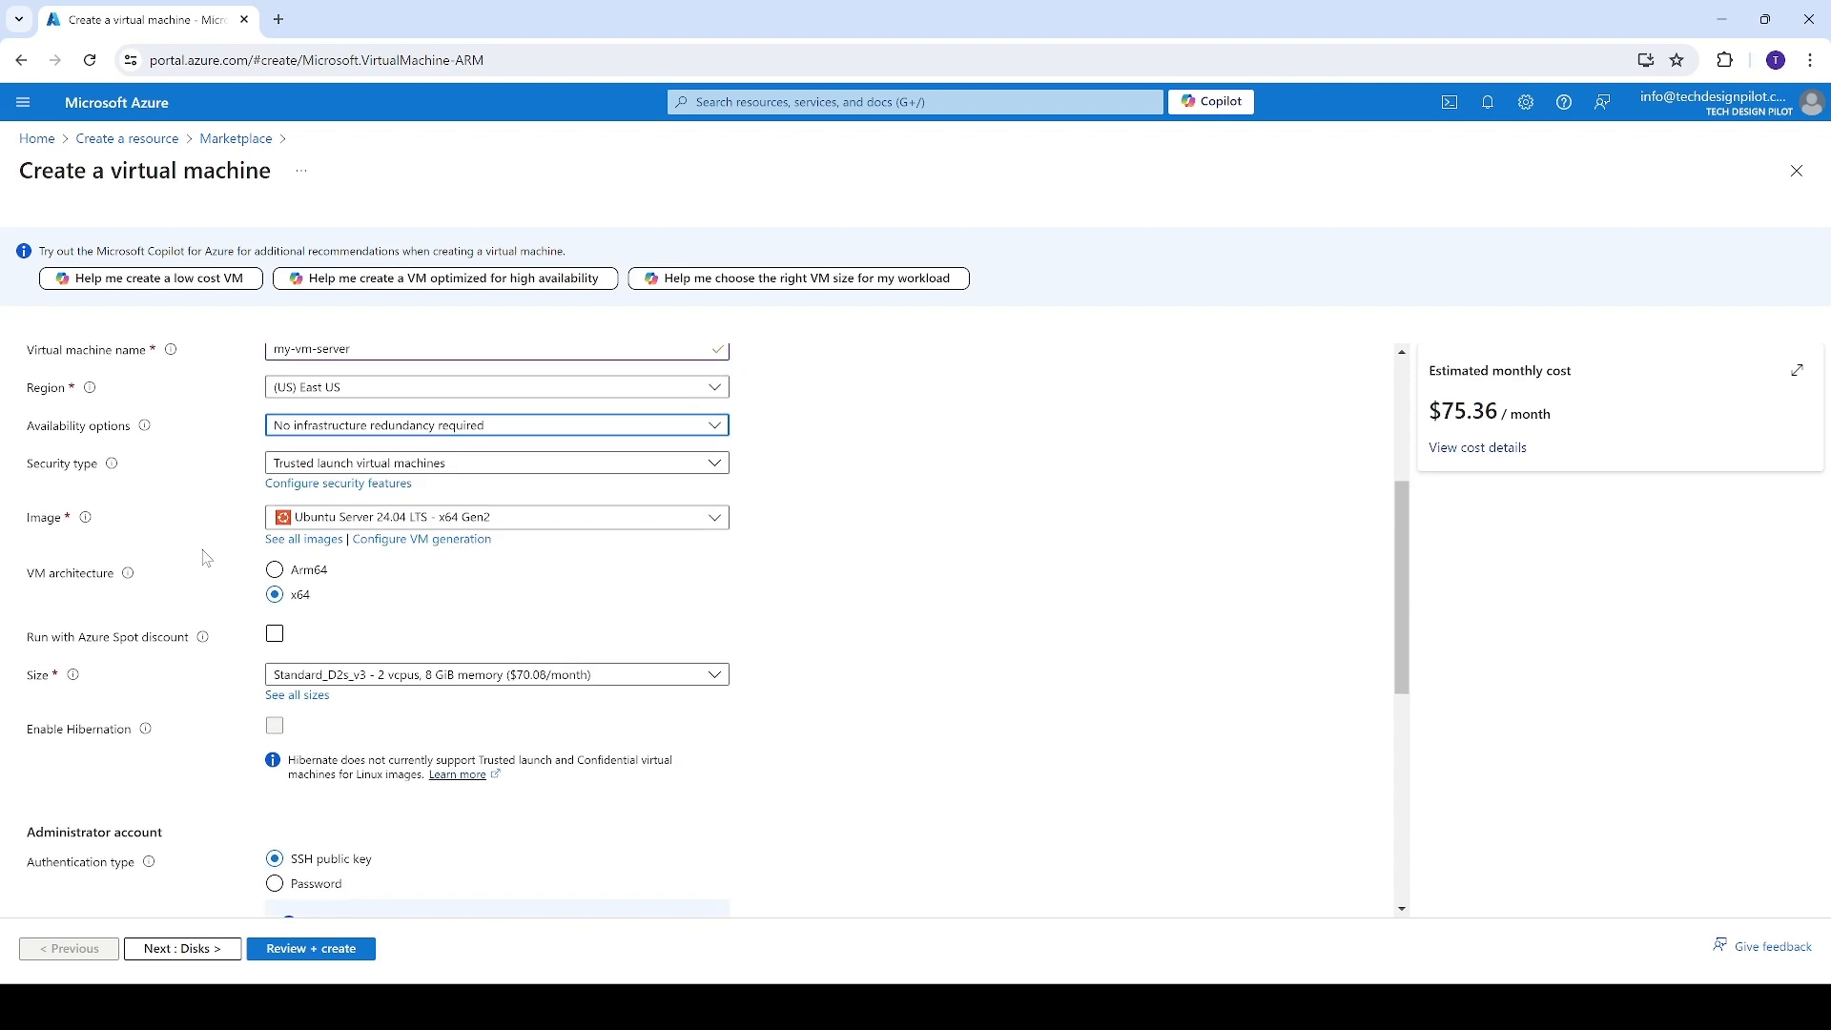
left_click(400, 467)
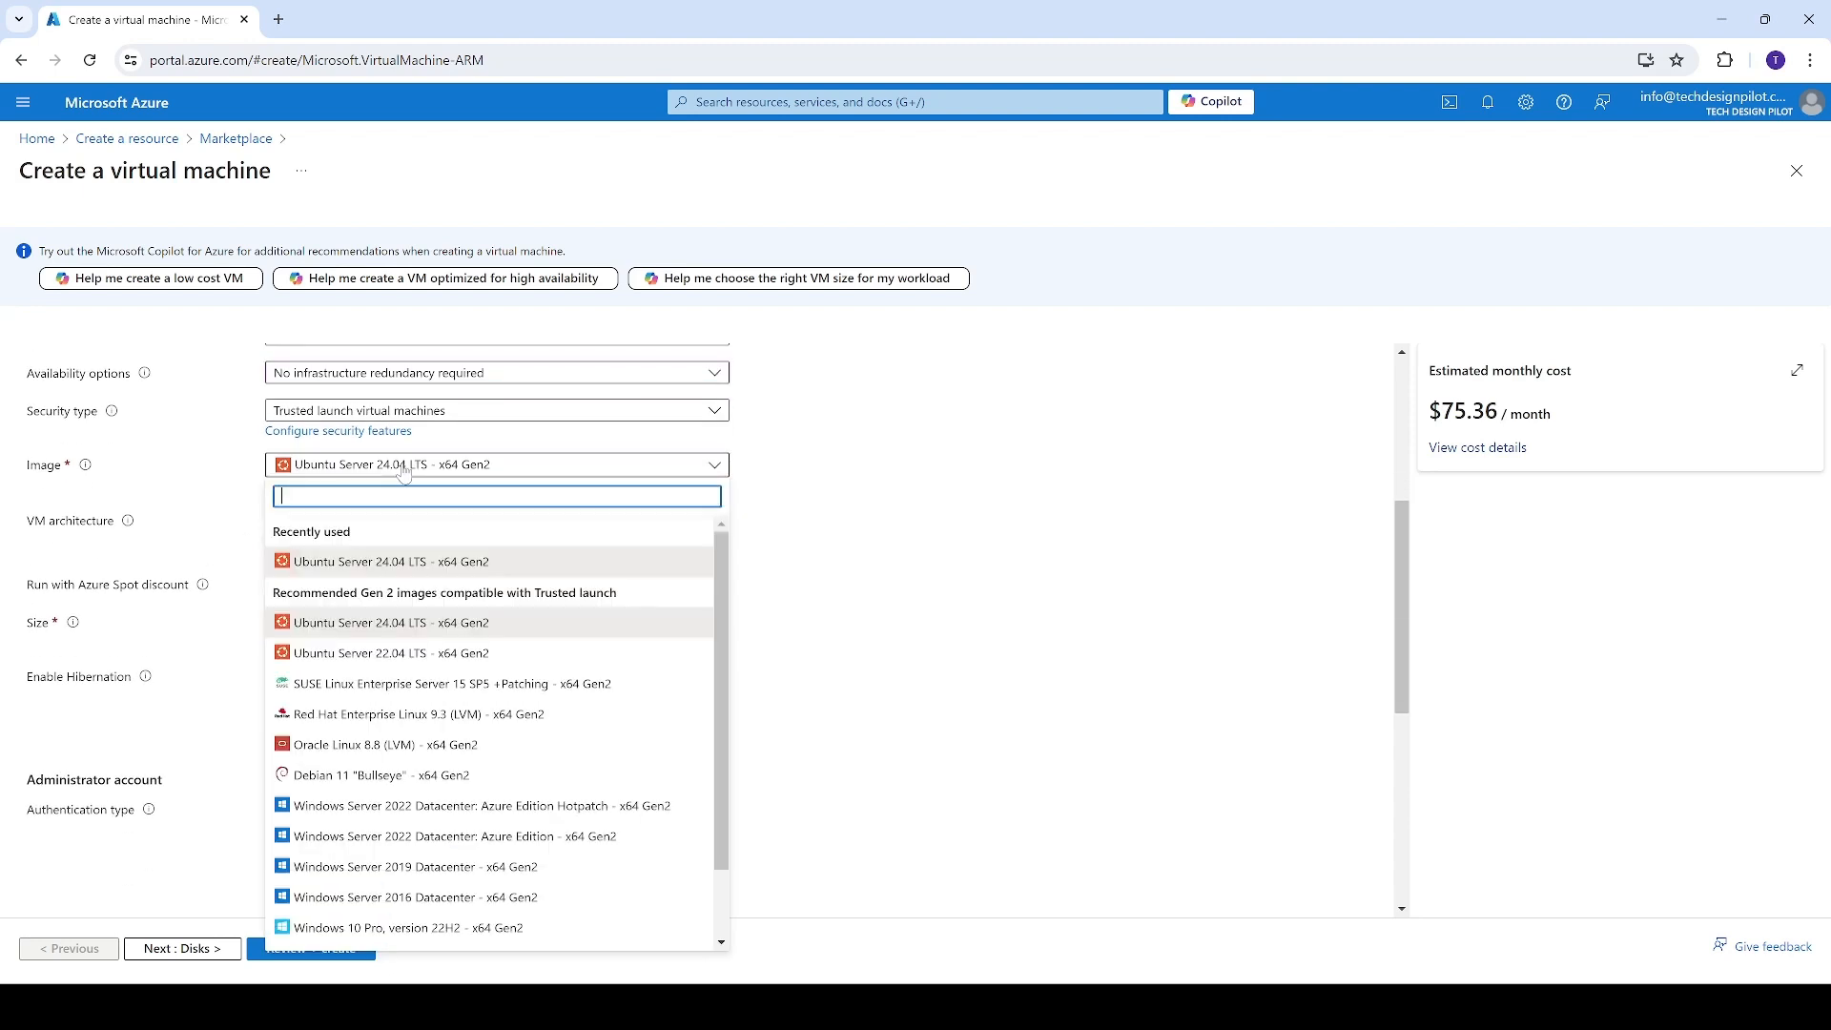
scroll(534, 840, "down", 1)
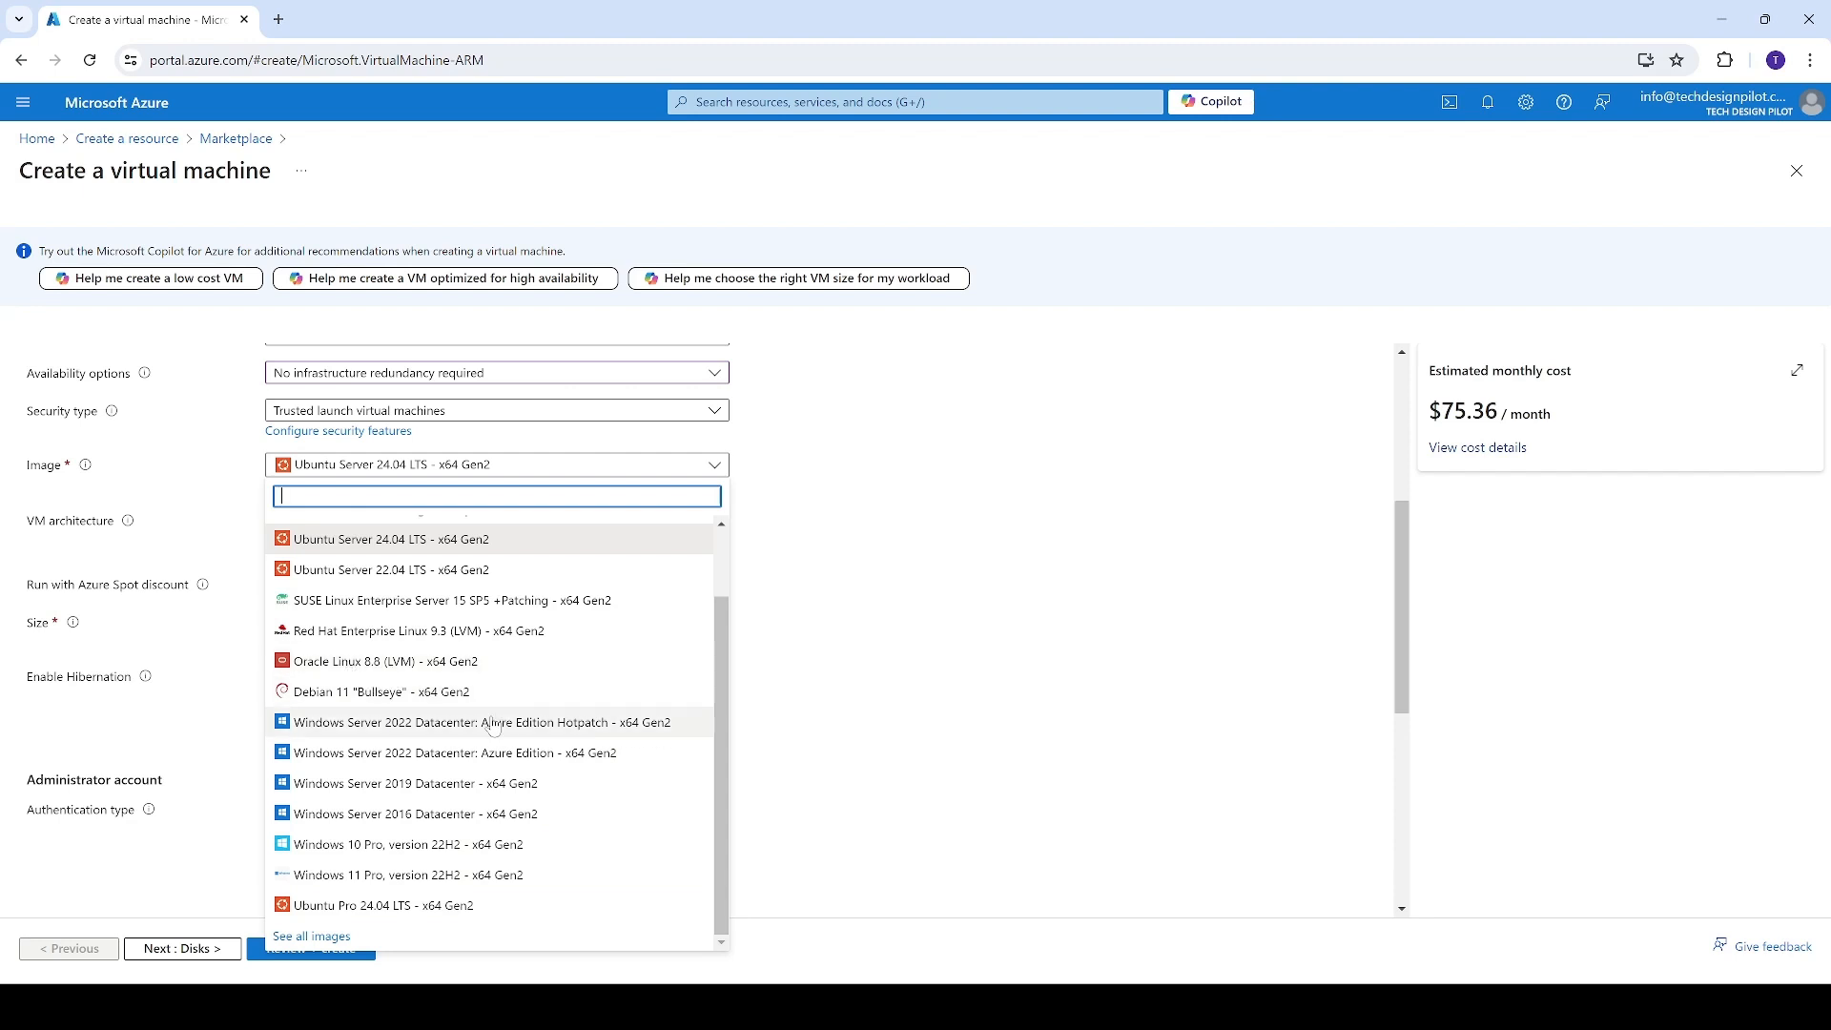
scroll(462, 625, "up", 2)
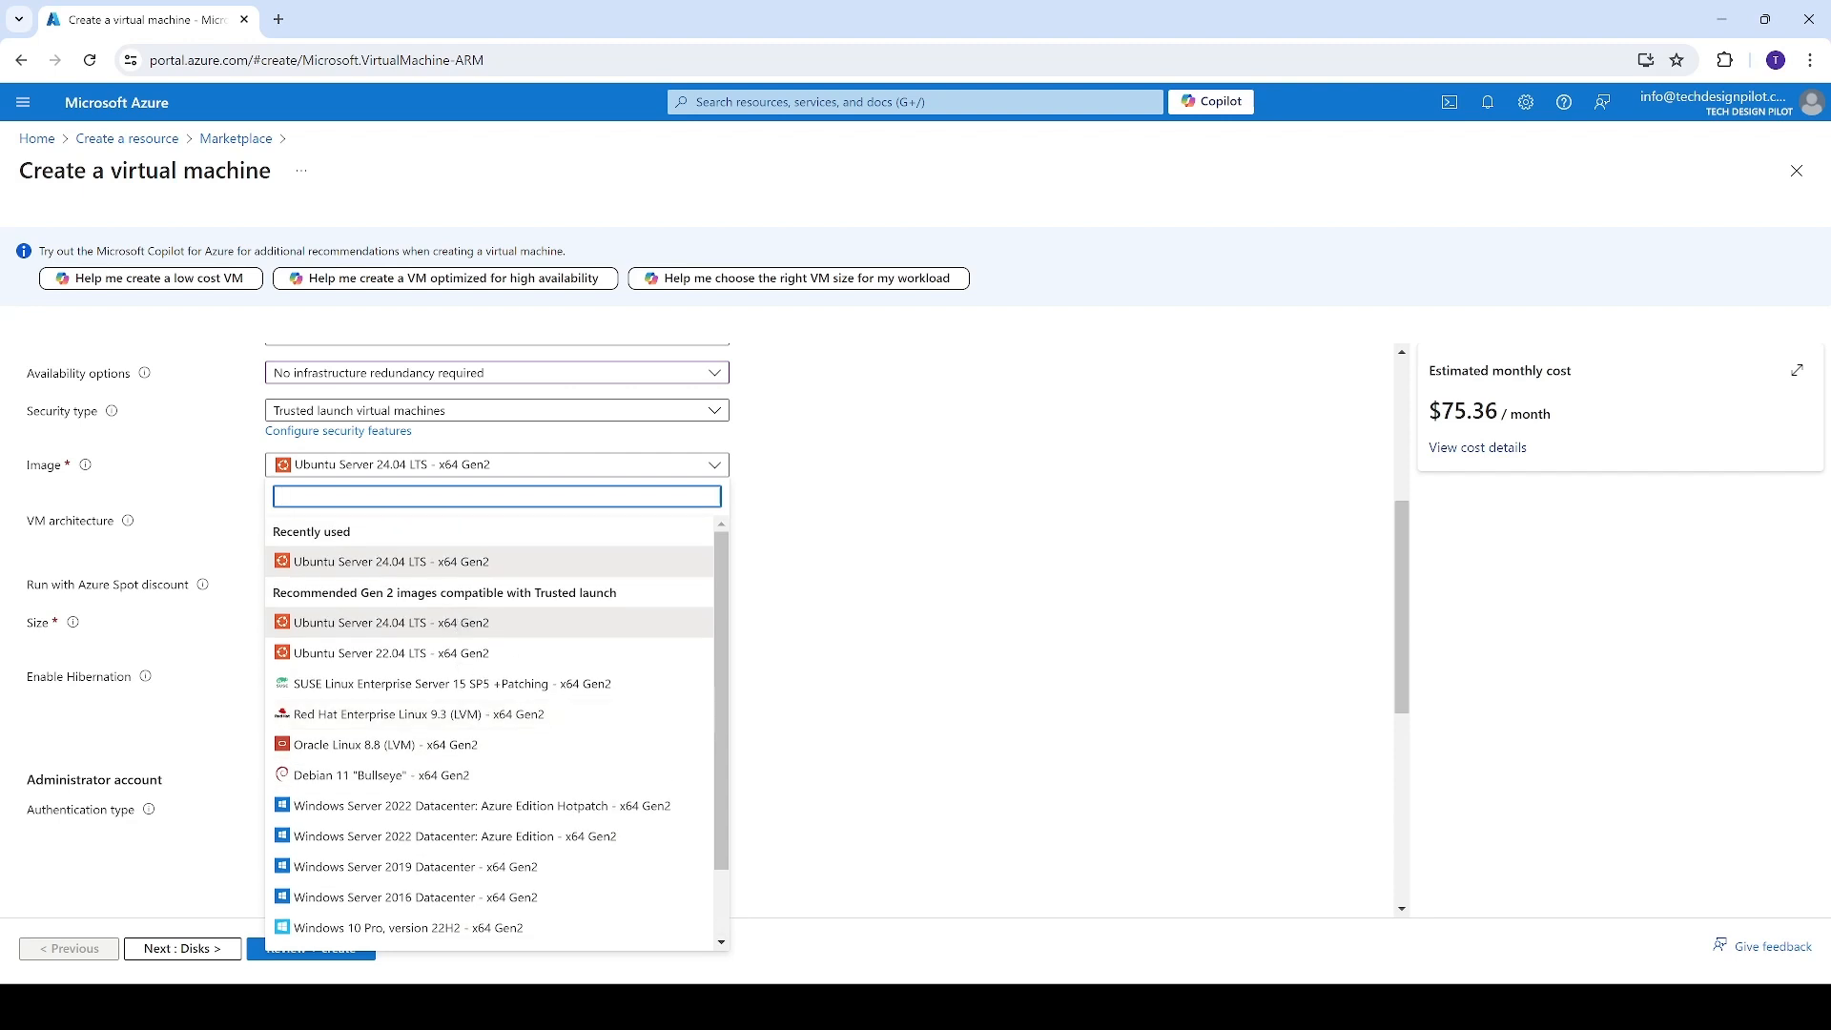
left_click(437, 570)
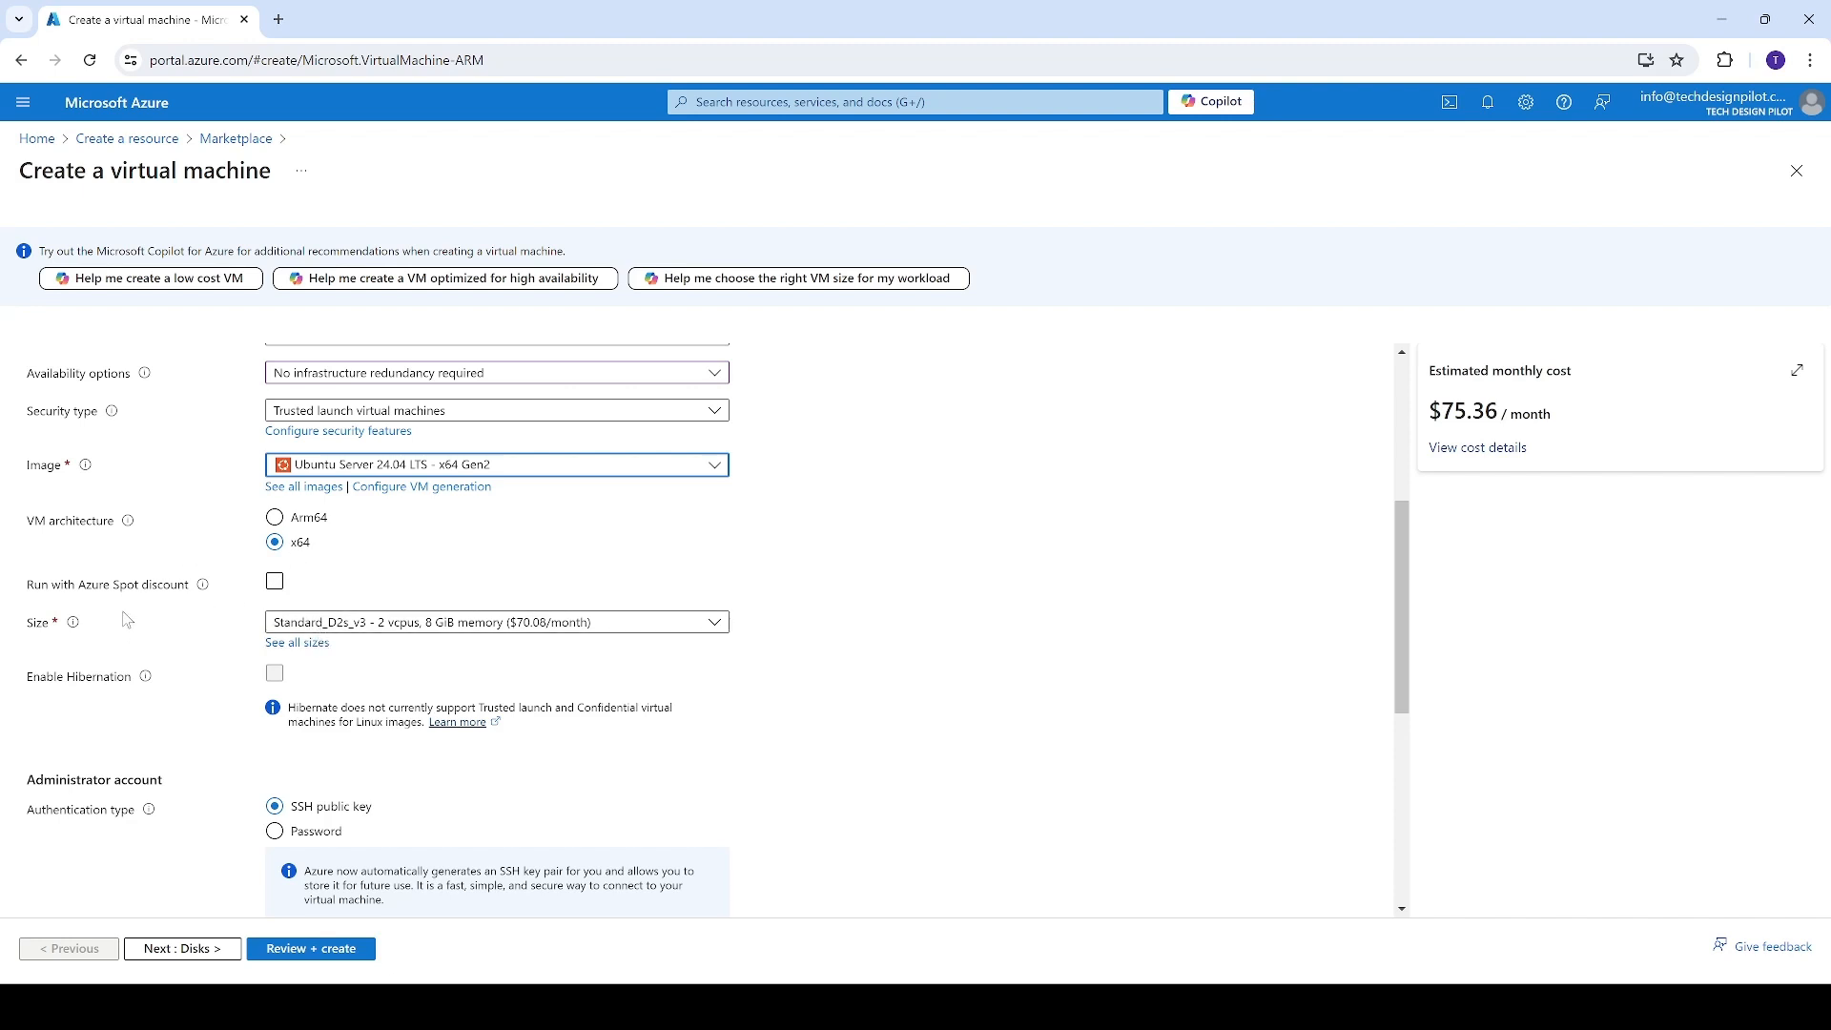
Read the Azure Spot discount explanation and browse the full list of VM sizes without choosing another one
mouse_move(196, 598)
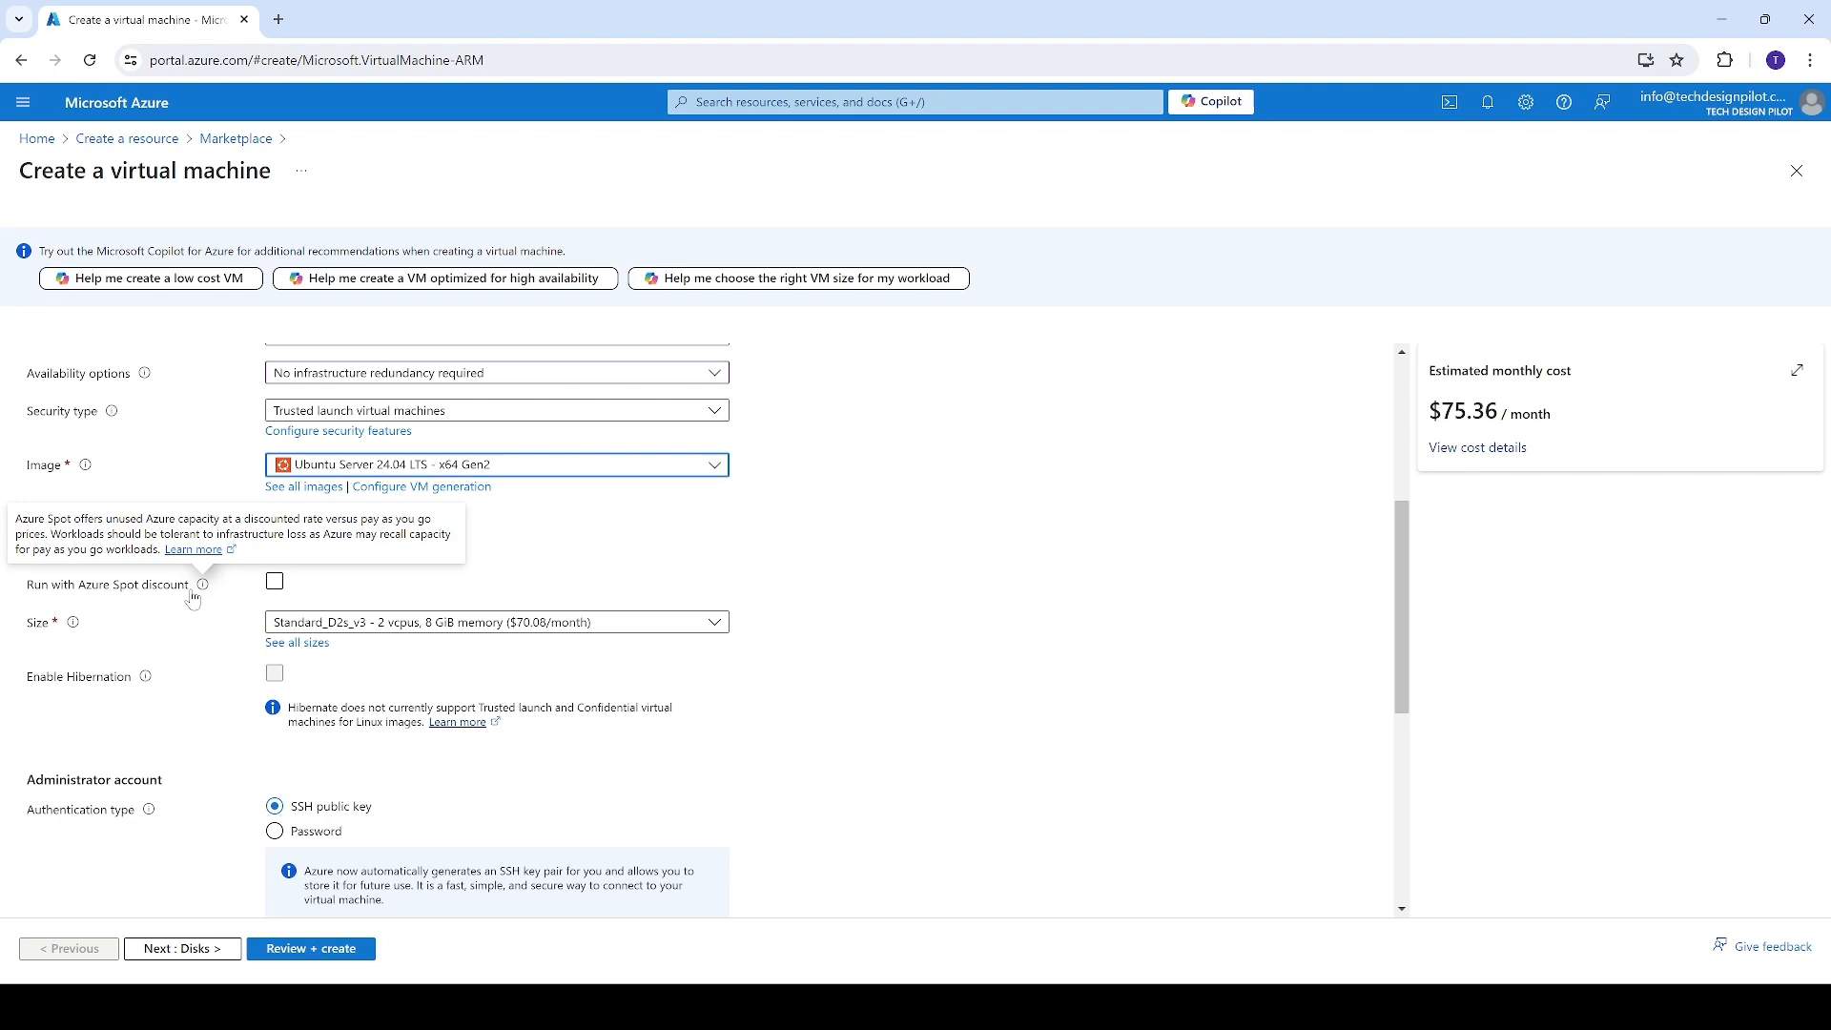
mouse_move(77, 630)
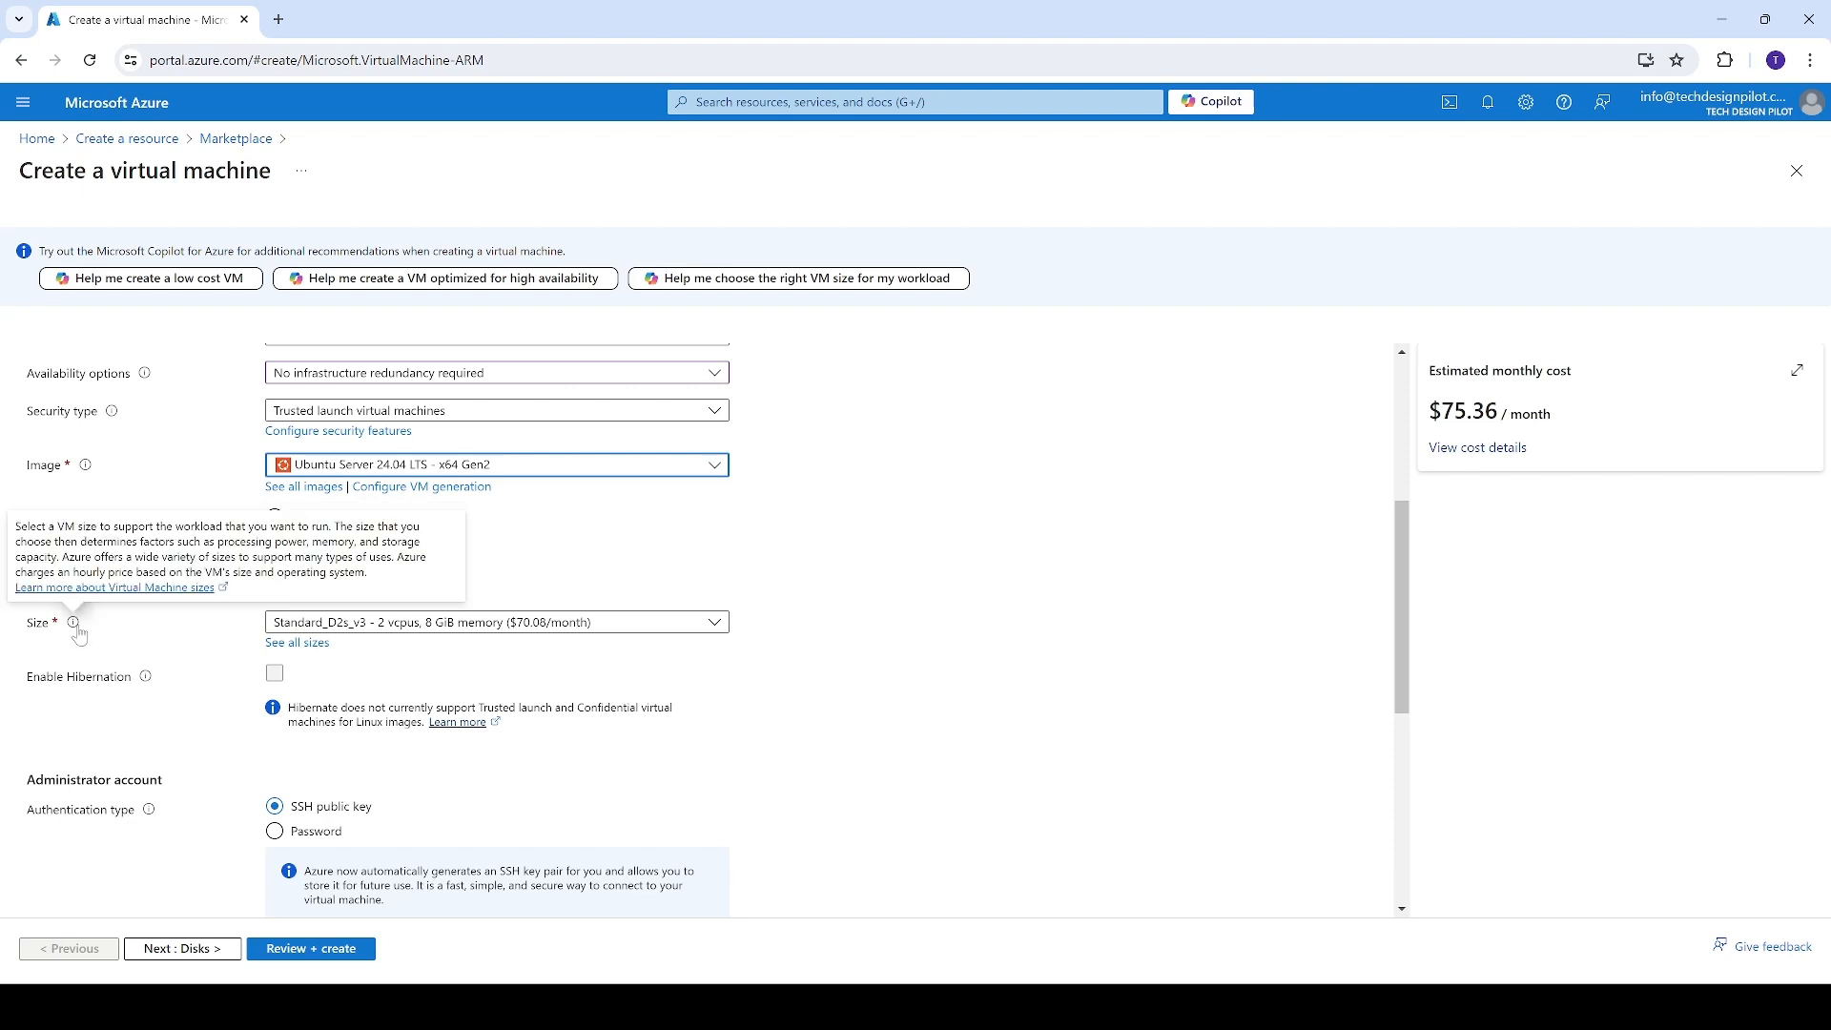
left_click(326, 626)
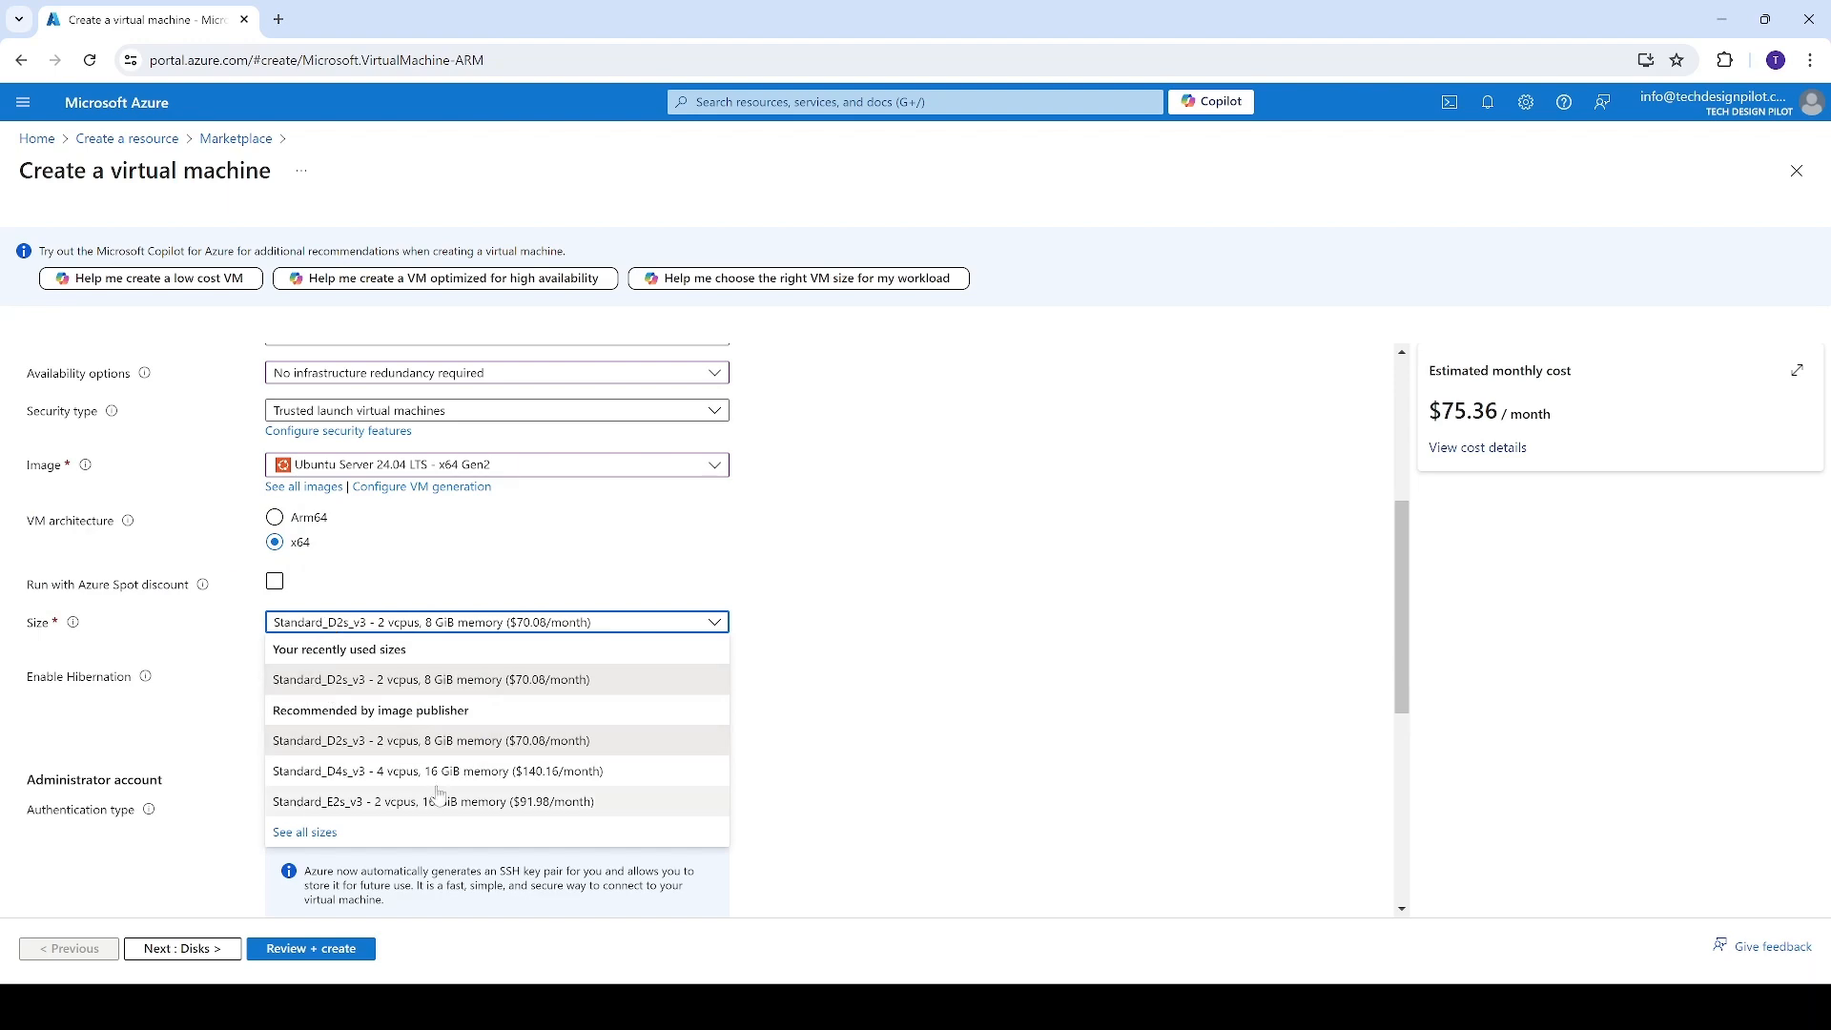
left_click(307, 834)
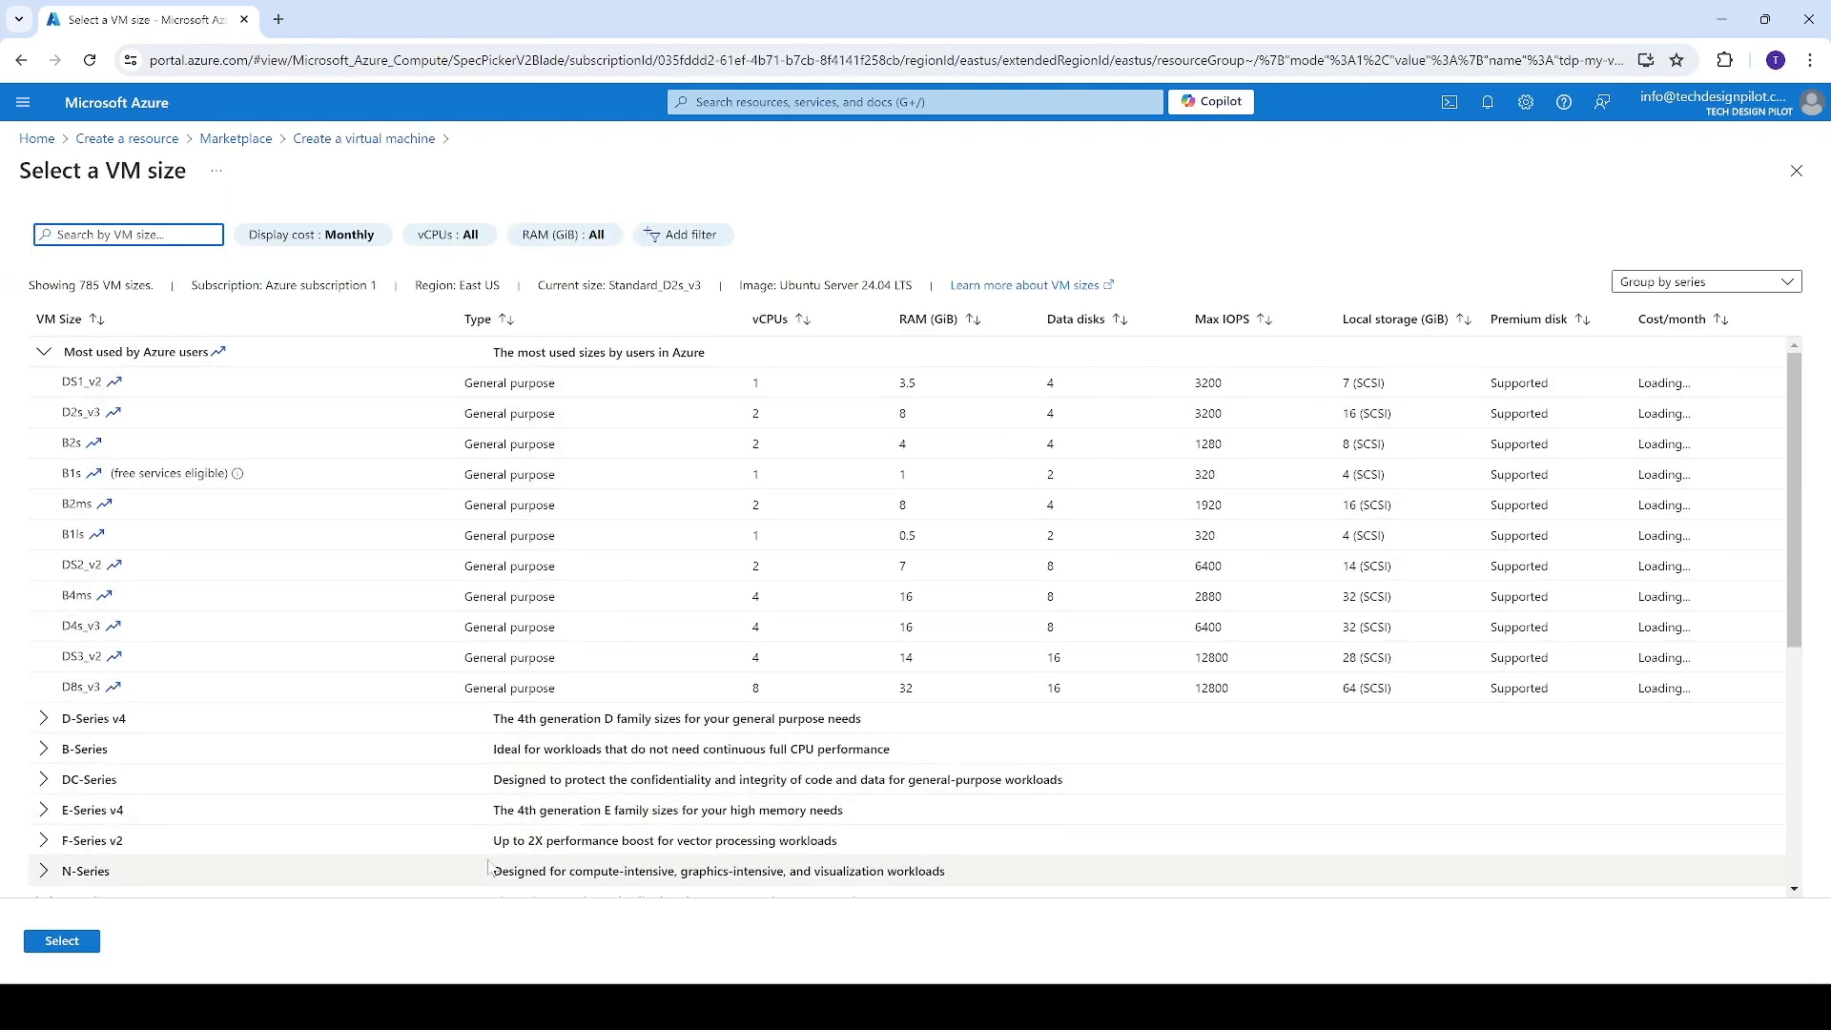
scroll(327, 646, "down", 4)
scroll(328, 646, "down", 1)
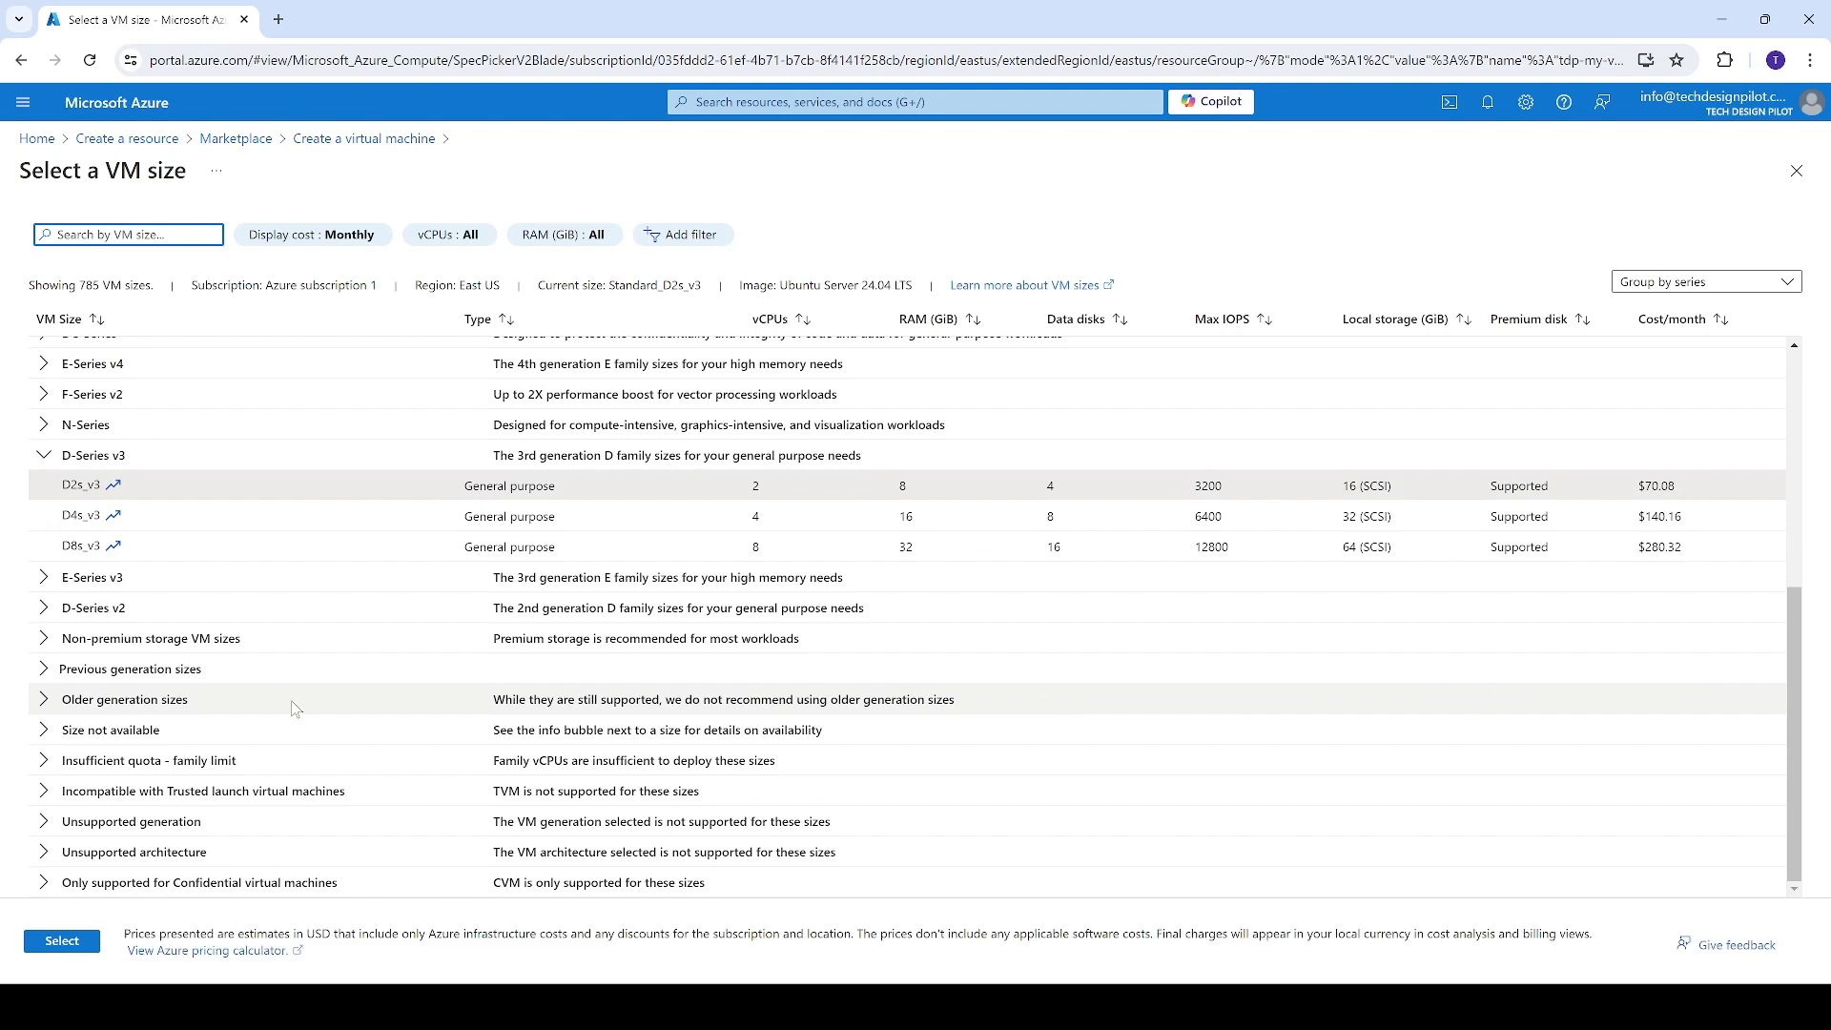
scroll(297, 709, "up", 5)
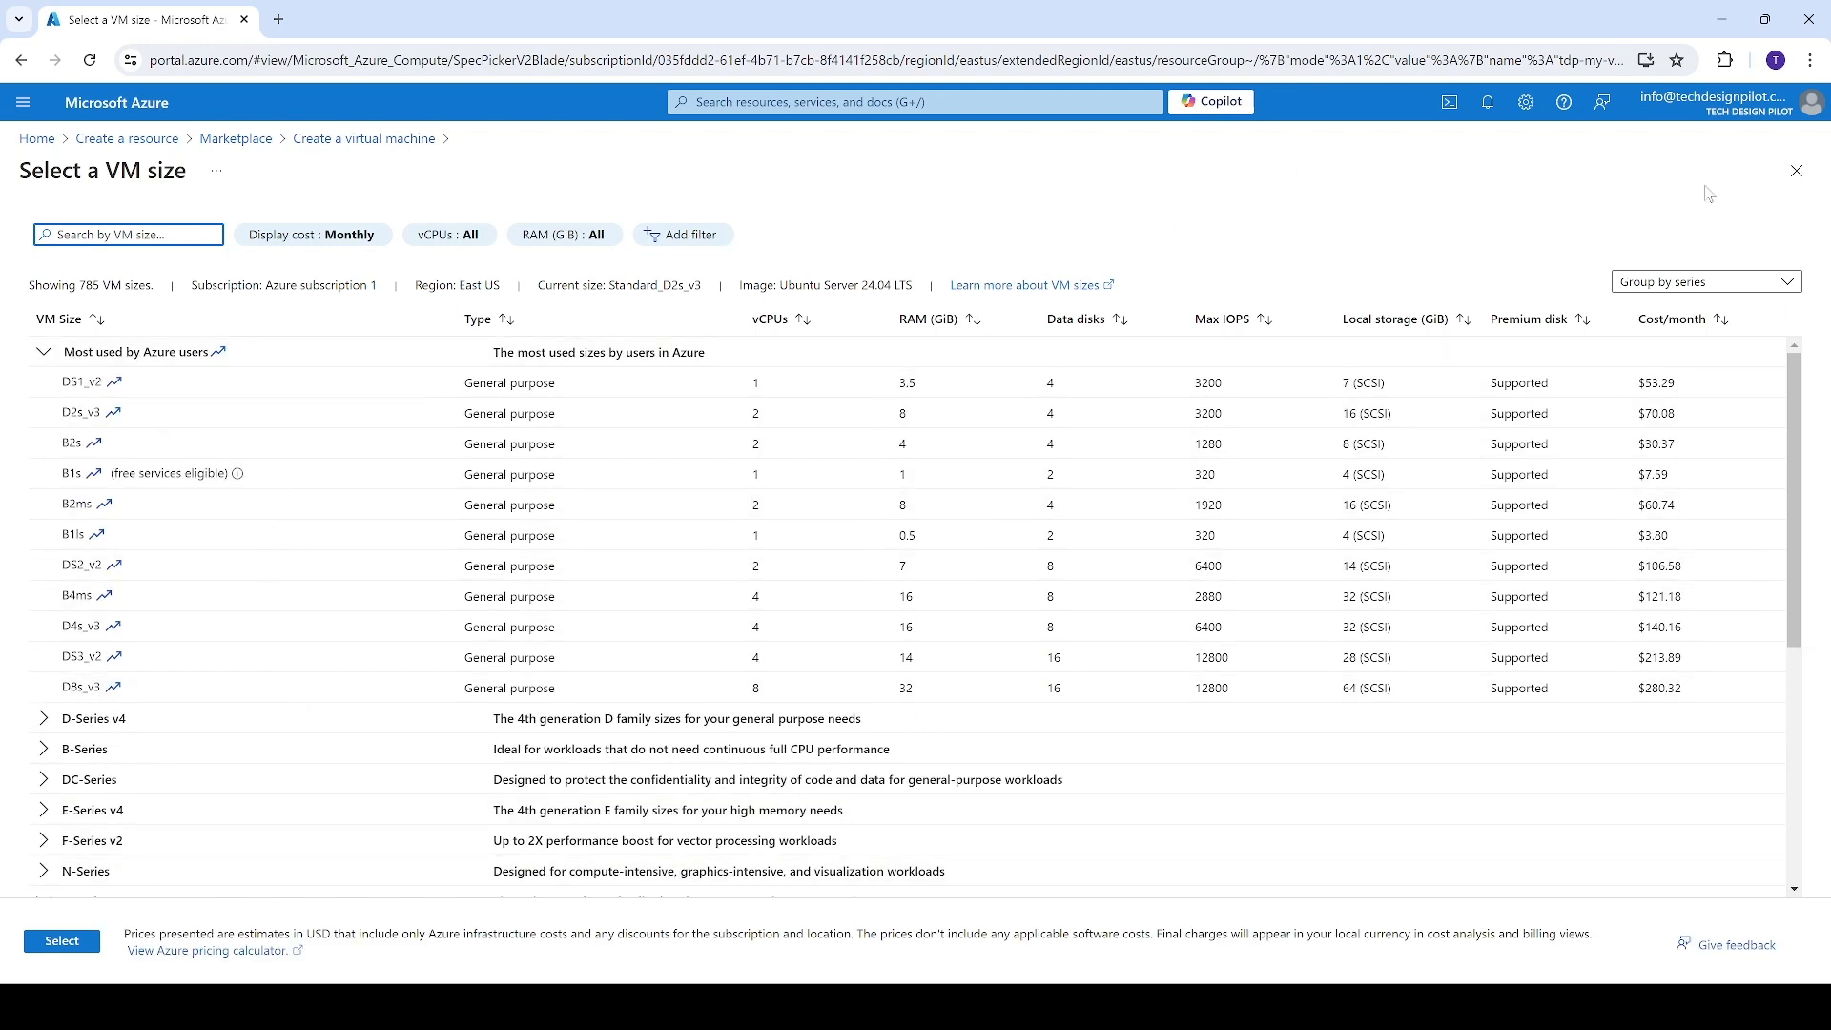
left_click(1797, 170)
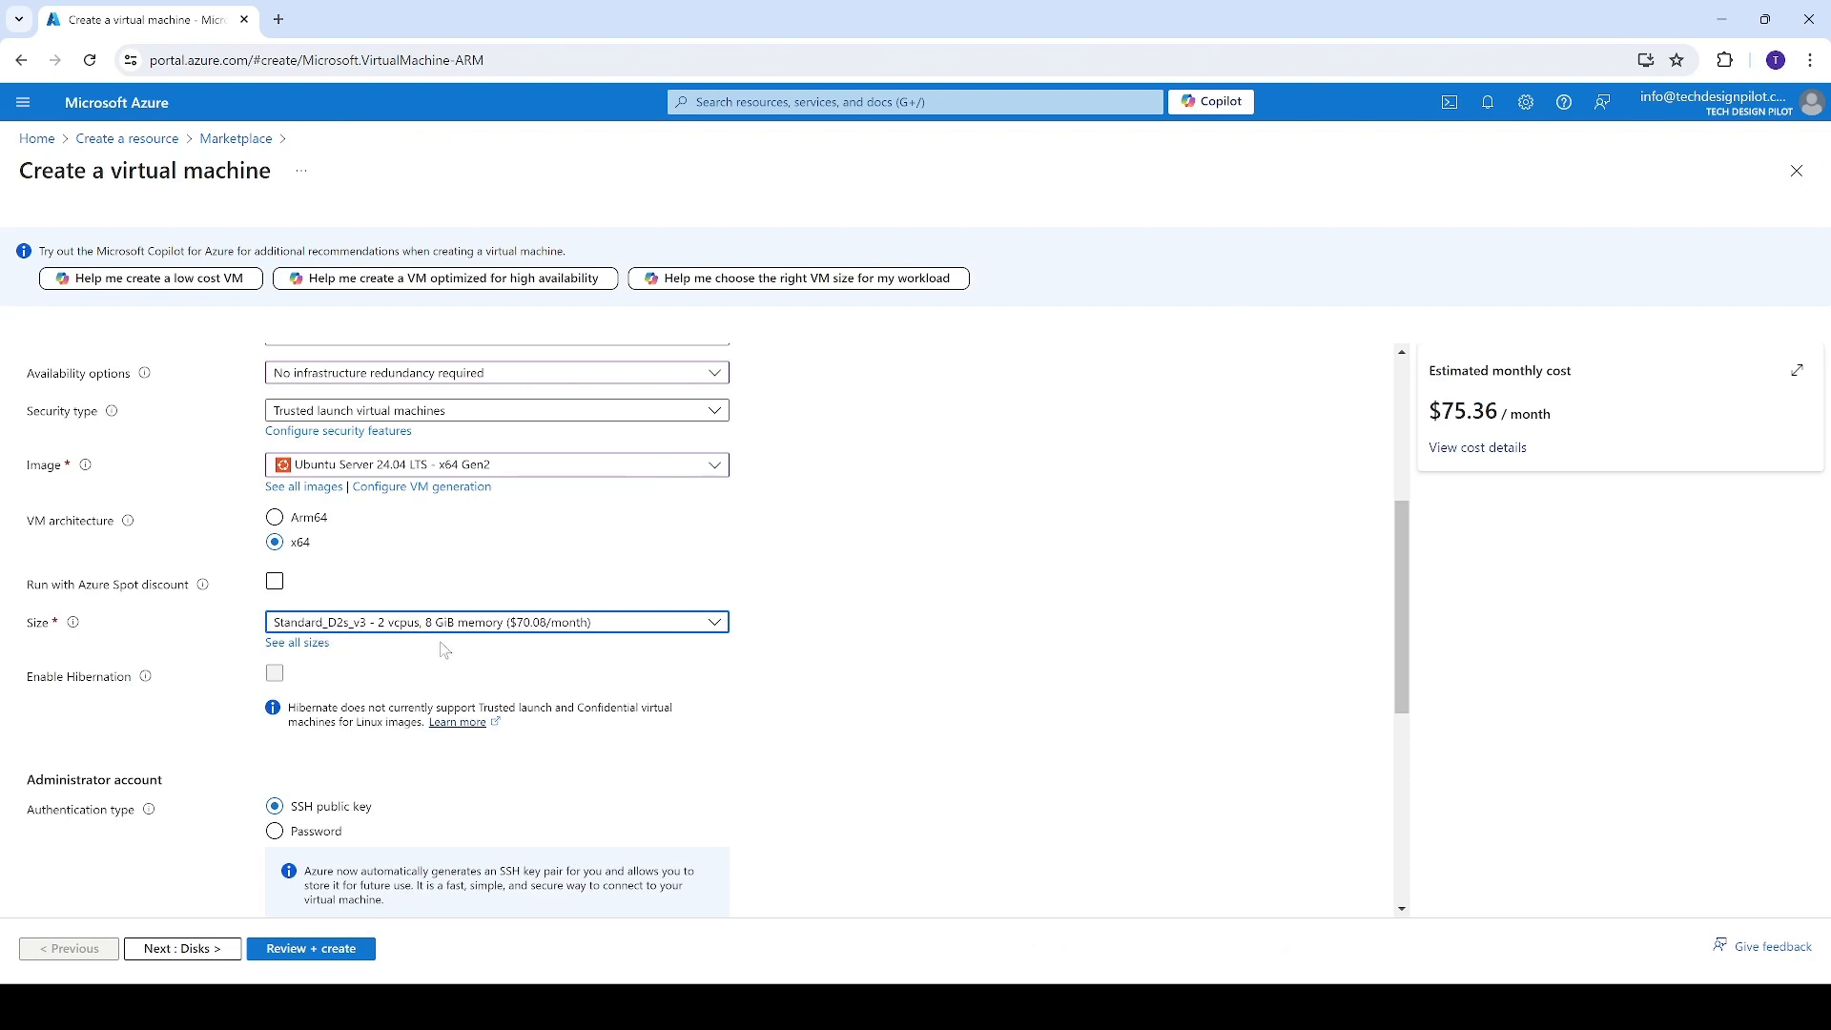
Check the recommended VM sizes and the estimated monthly cost of the virtual machine
scroll(382, 622, "down", 1)
scroll(388, 620, "down", 1)
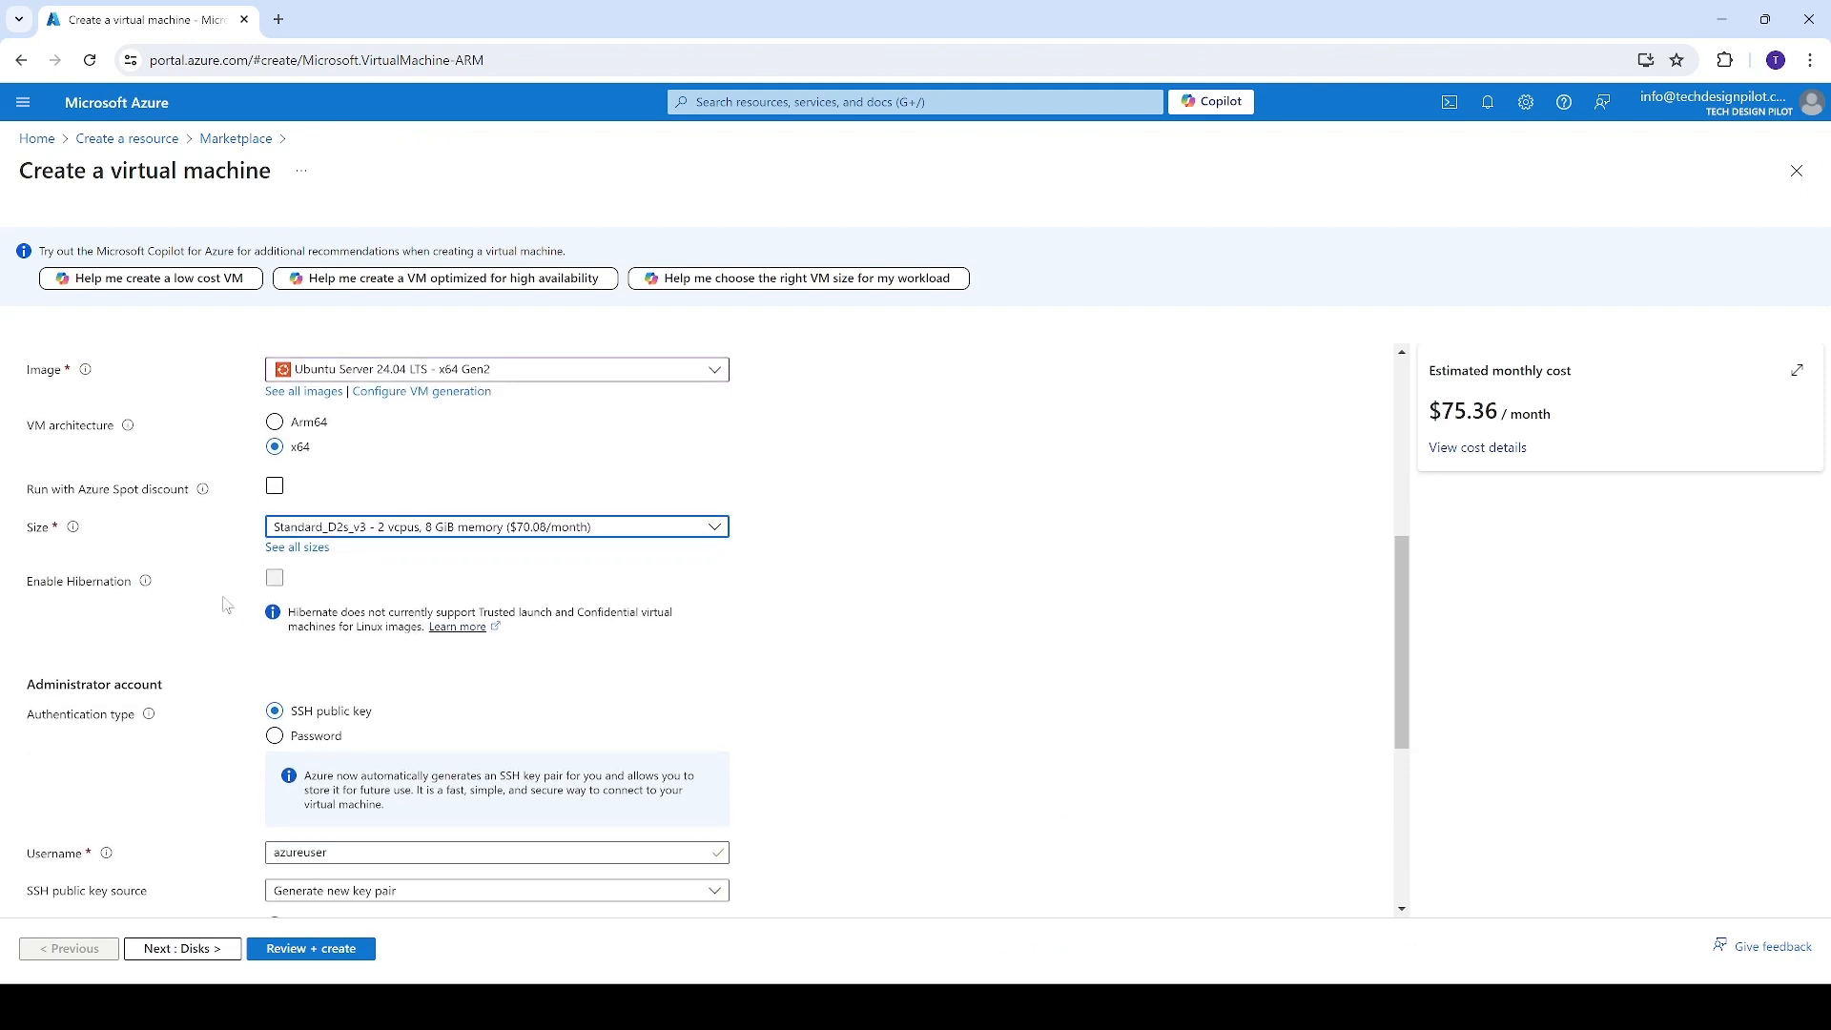
left_click(412, 530)
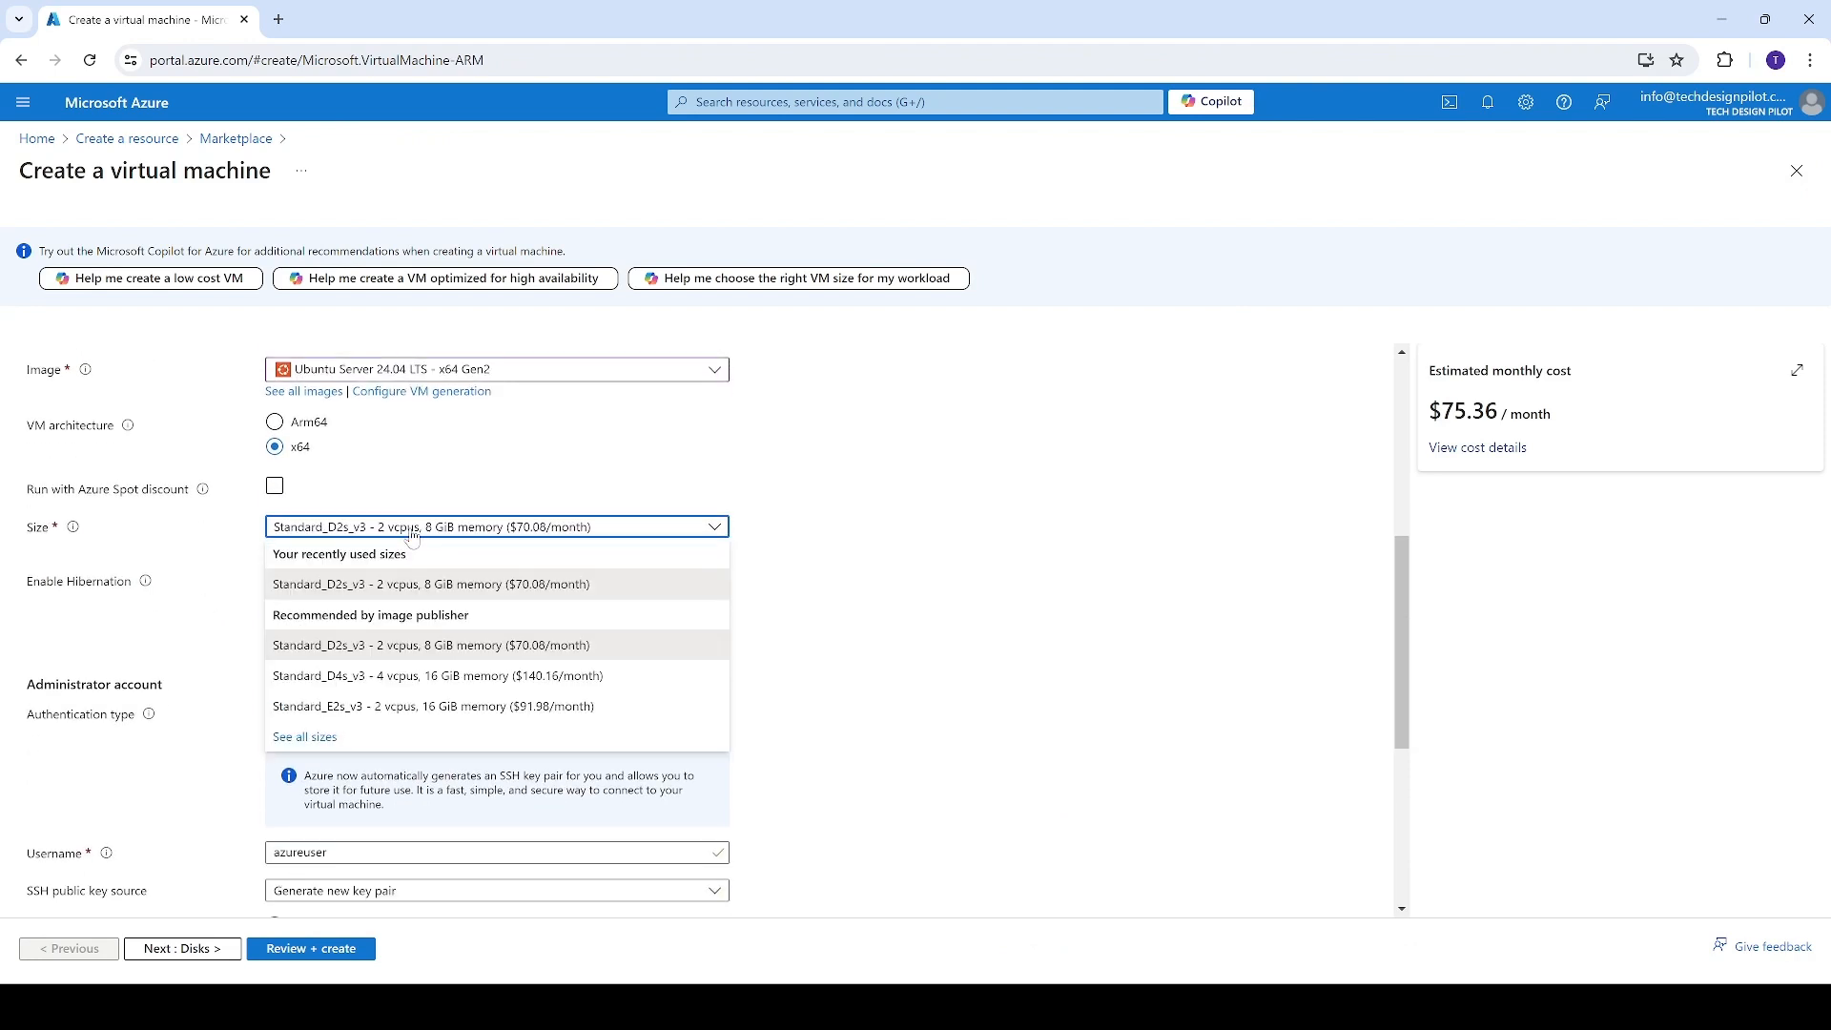
left_click(413, 537)
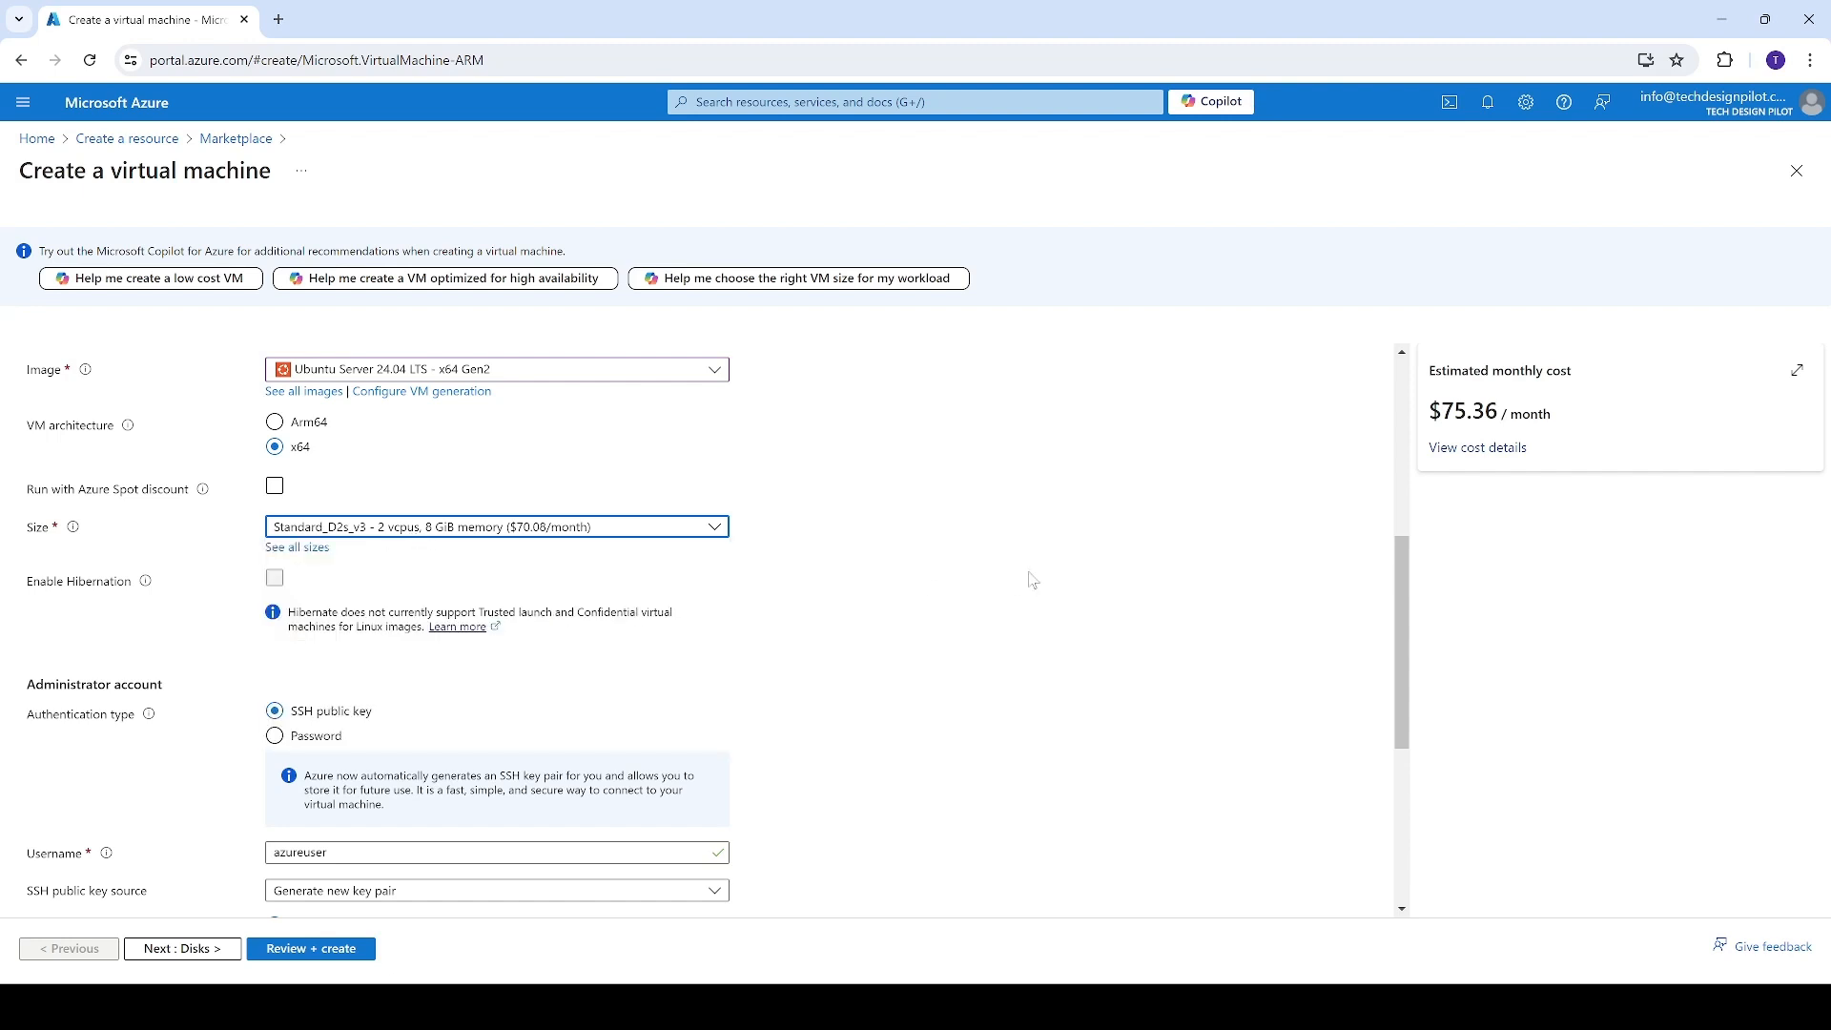
left_click_drag(1602, 430, 1168, 416)
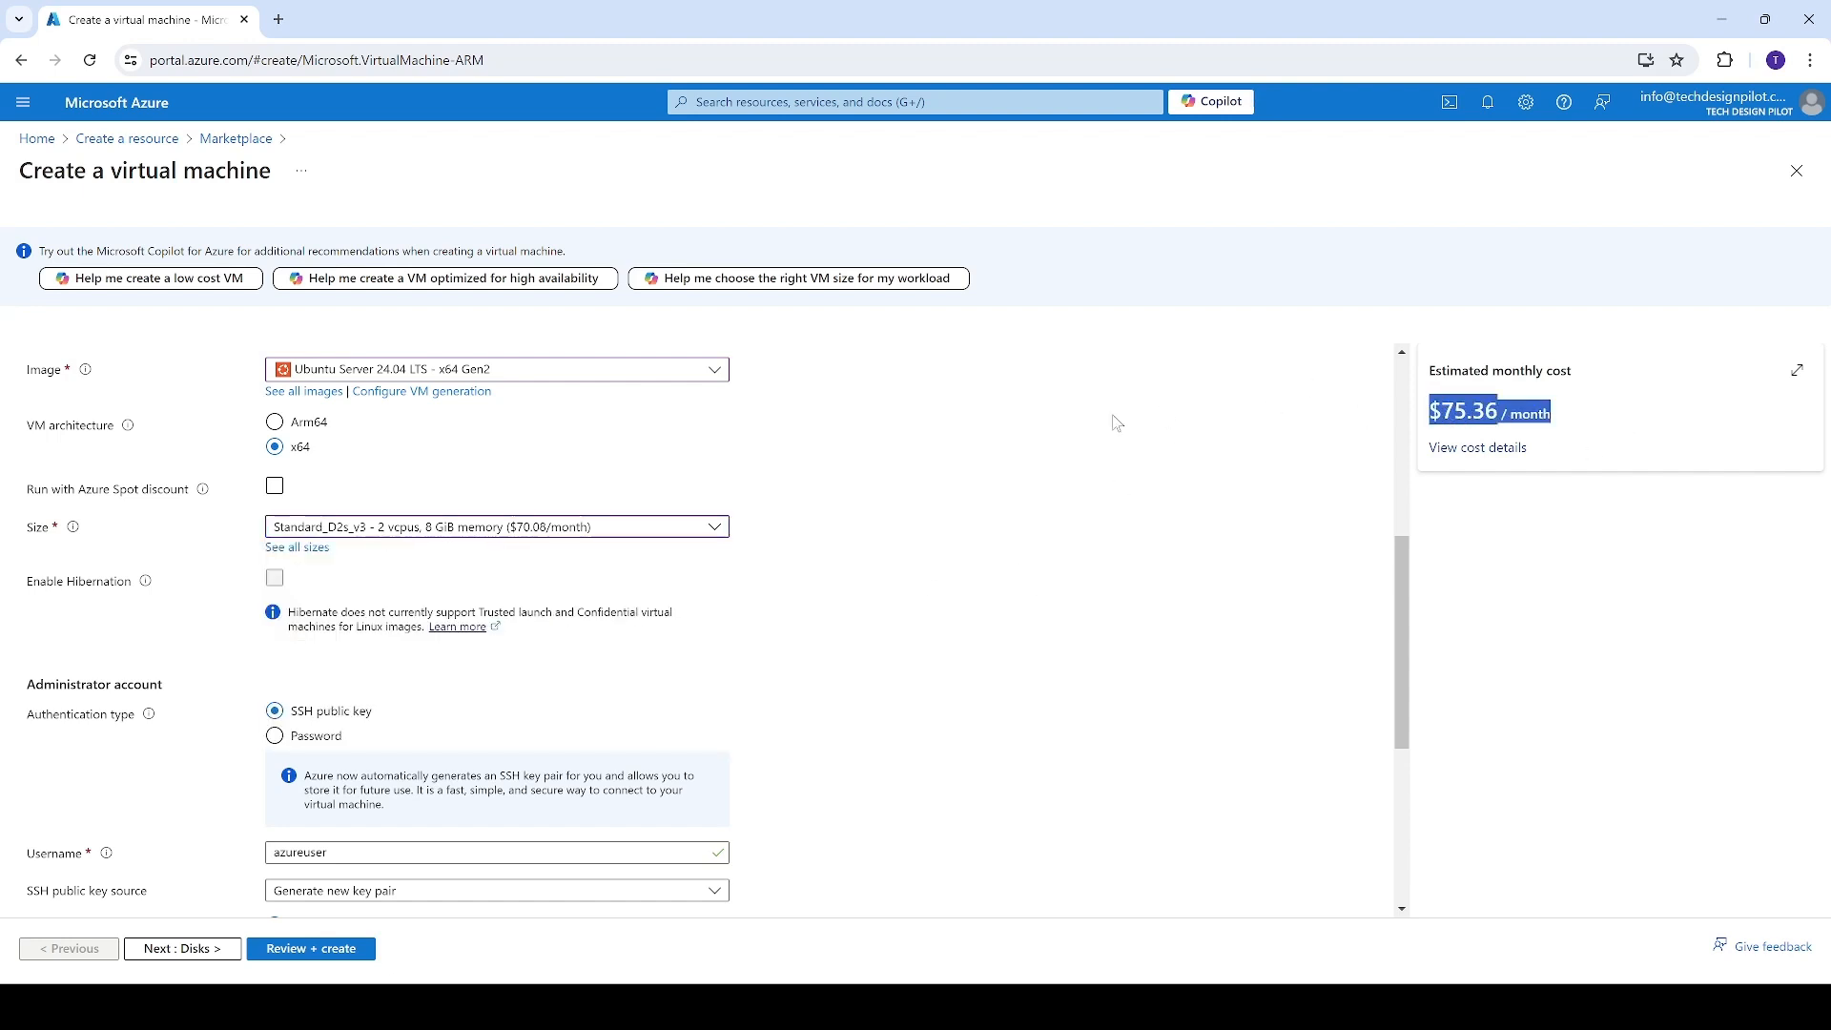
Set the administrator account's authentication type to Password and enter VMServerUser as the username
scroll(381, 711, "down", 1)
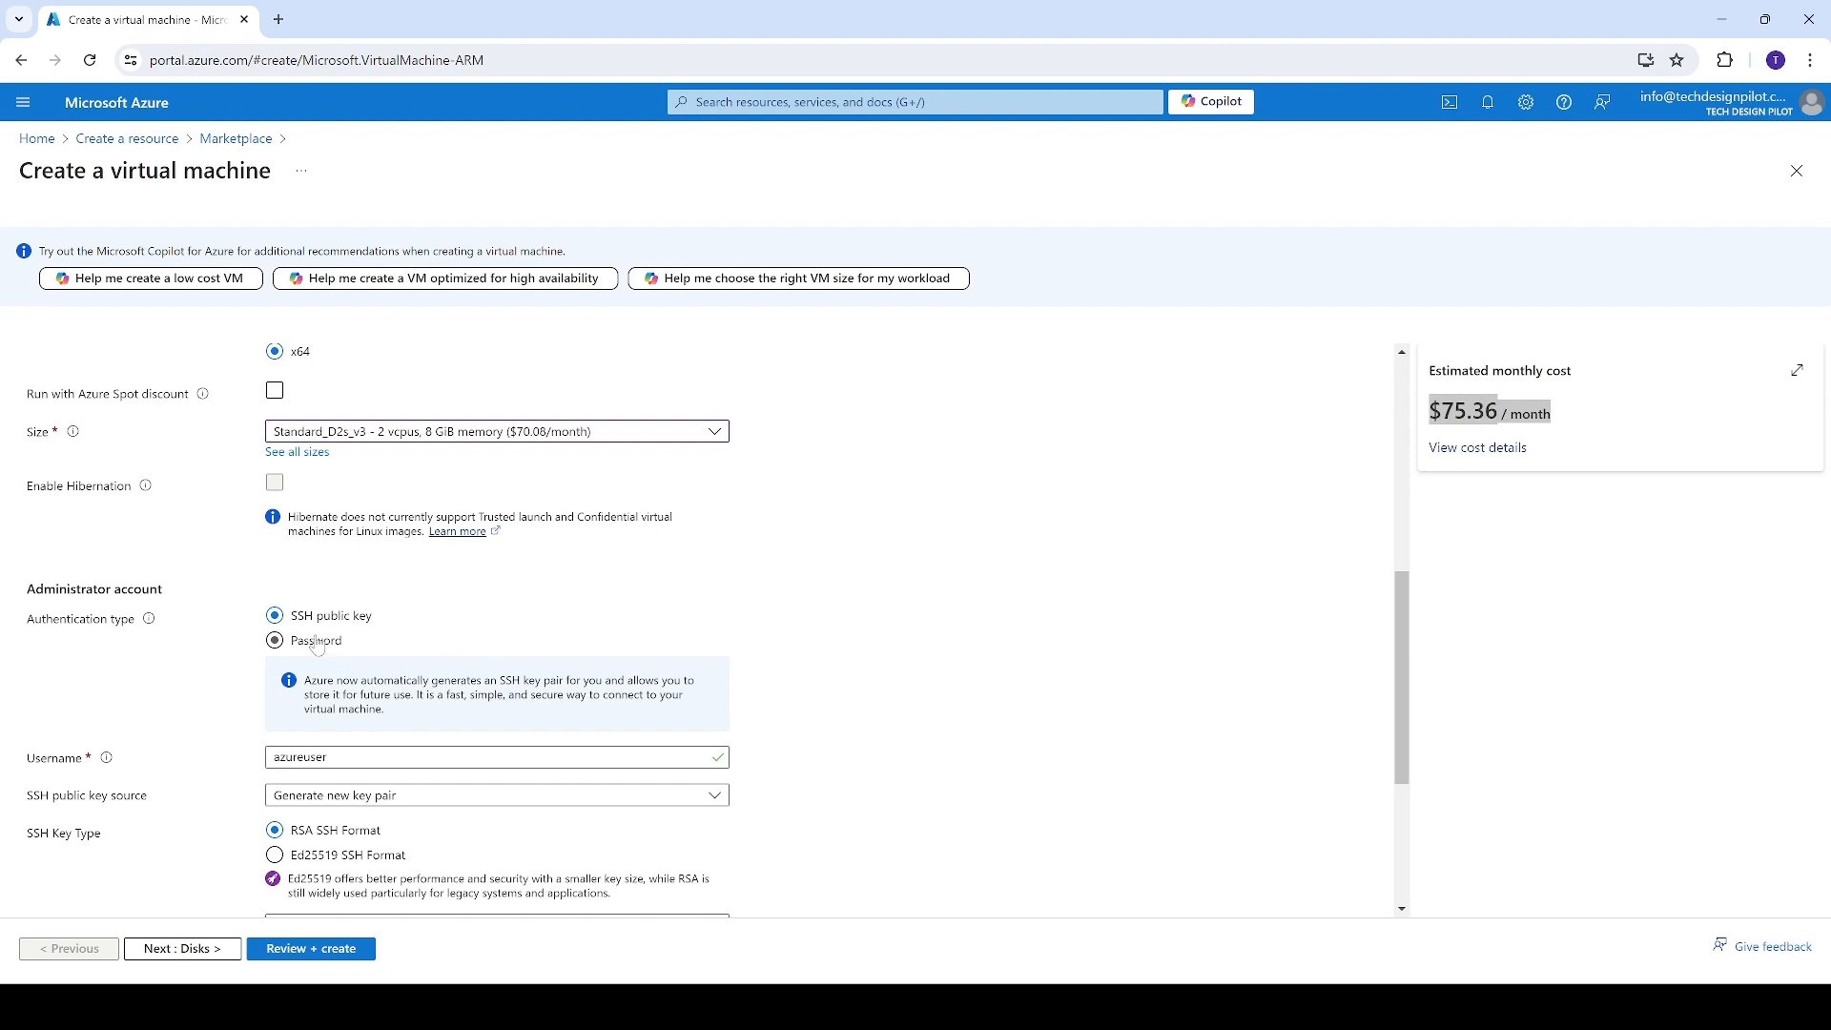
left_click(322, 643)
left_click(379, 682)
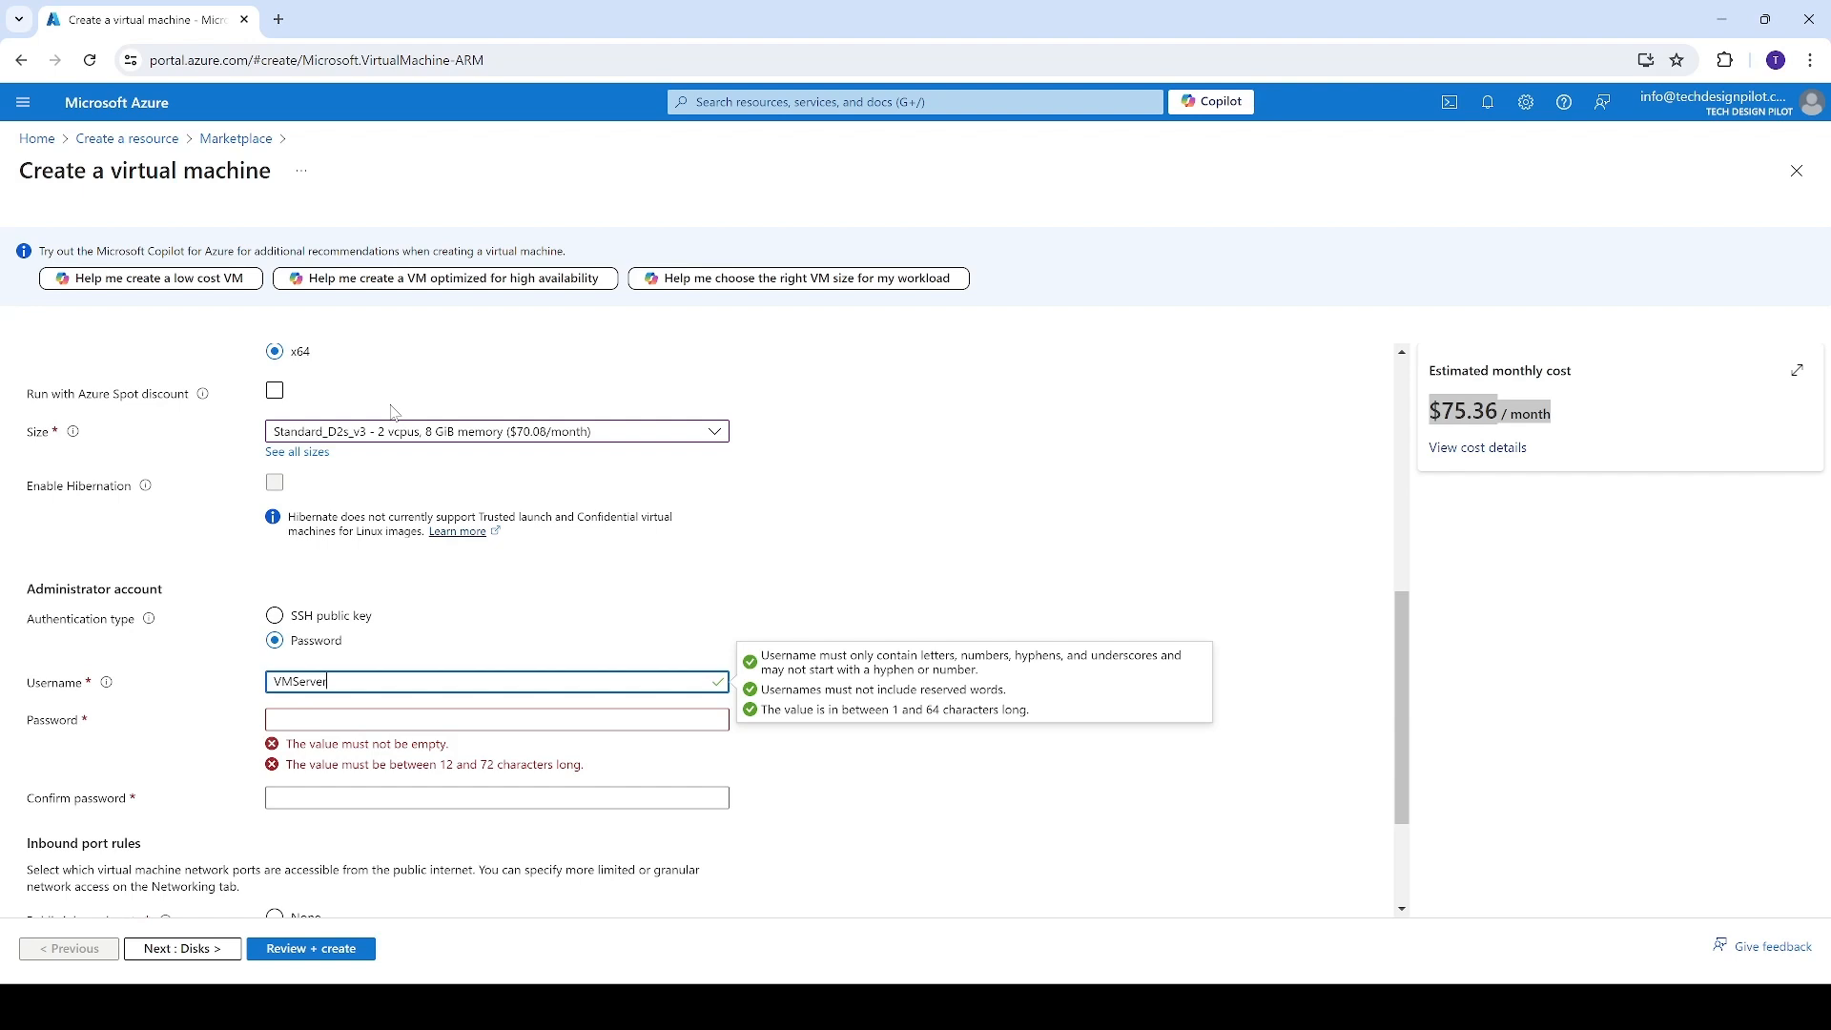
Fill in the administrator account's password and its confirmation
key("Tab")
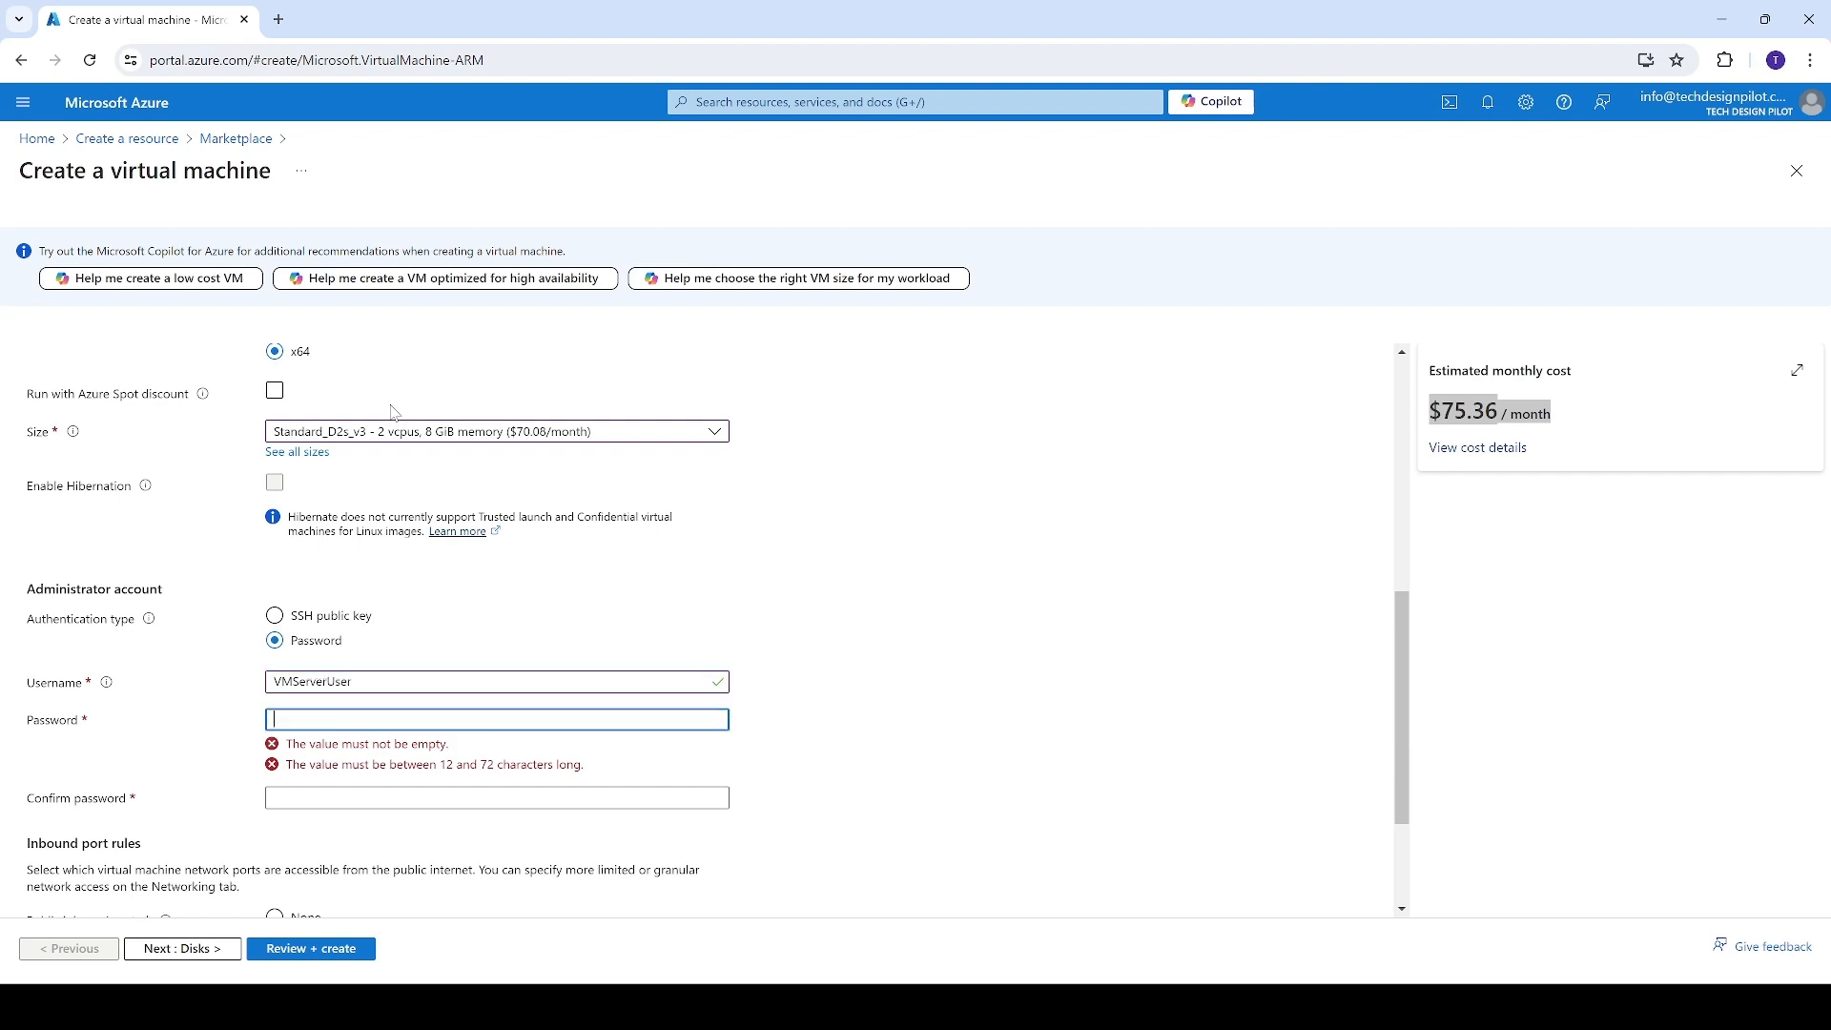
type("P")
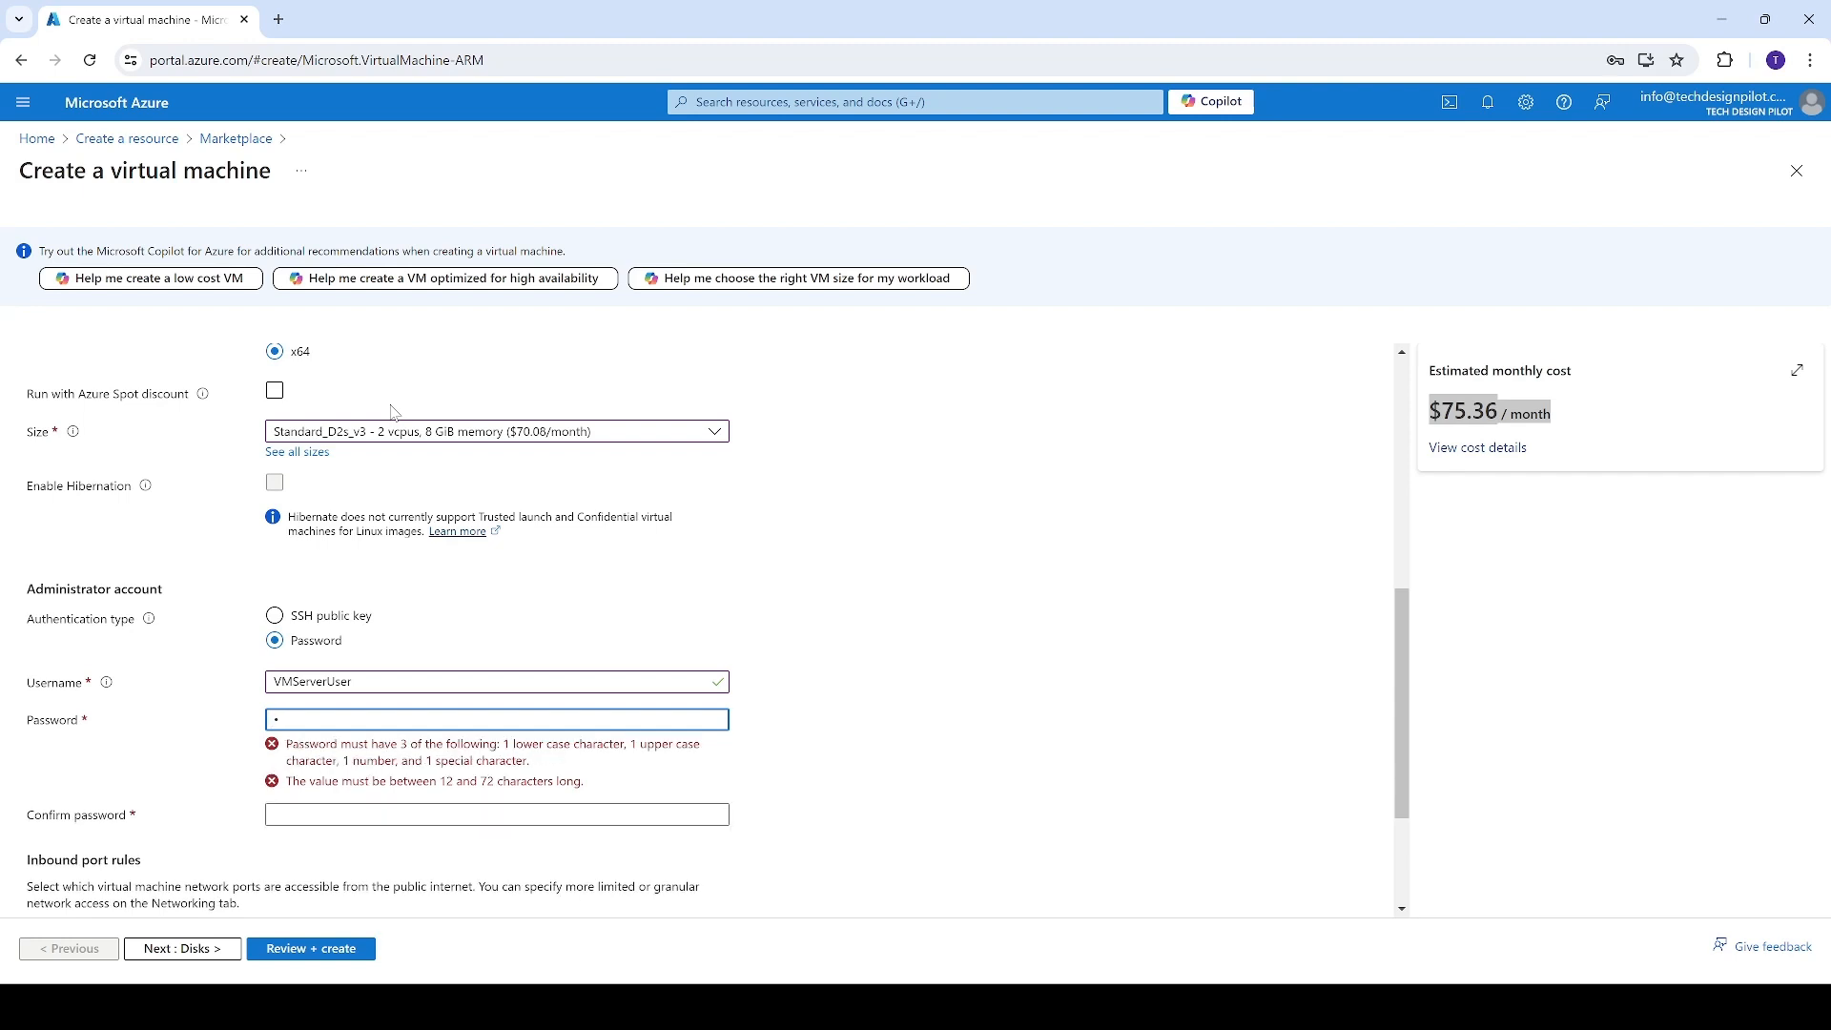
type("•••••••••••••")
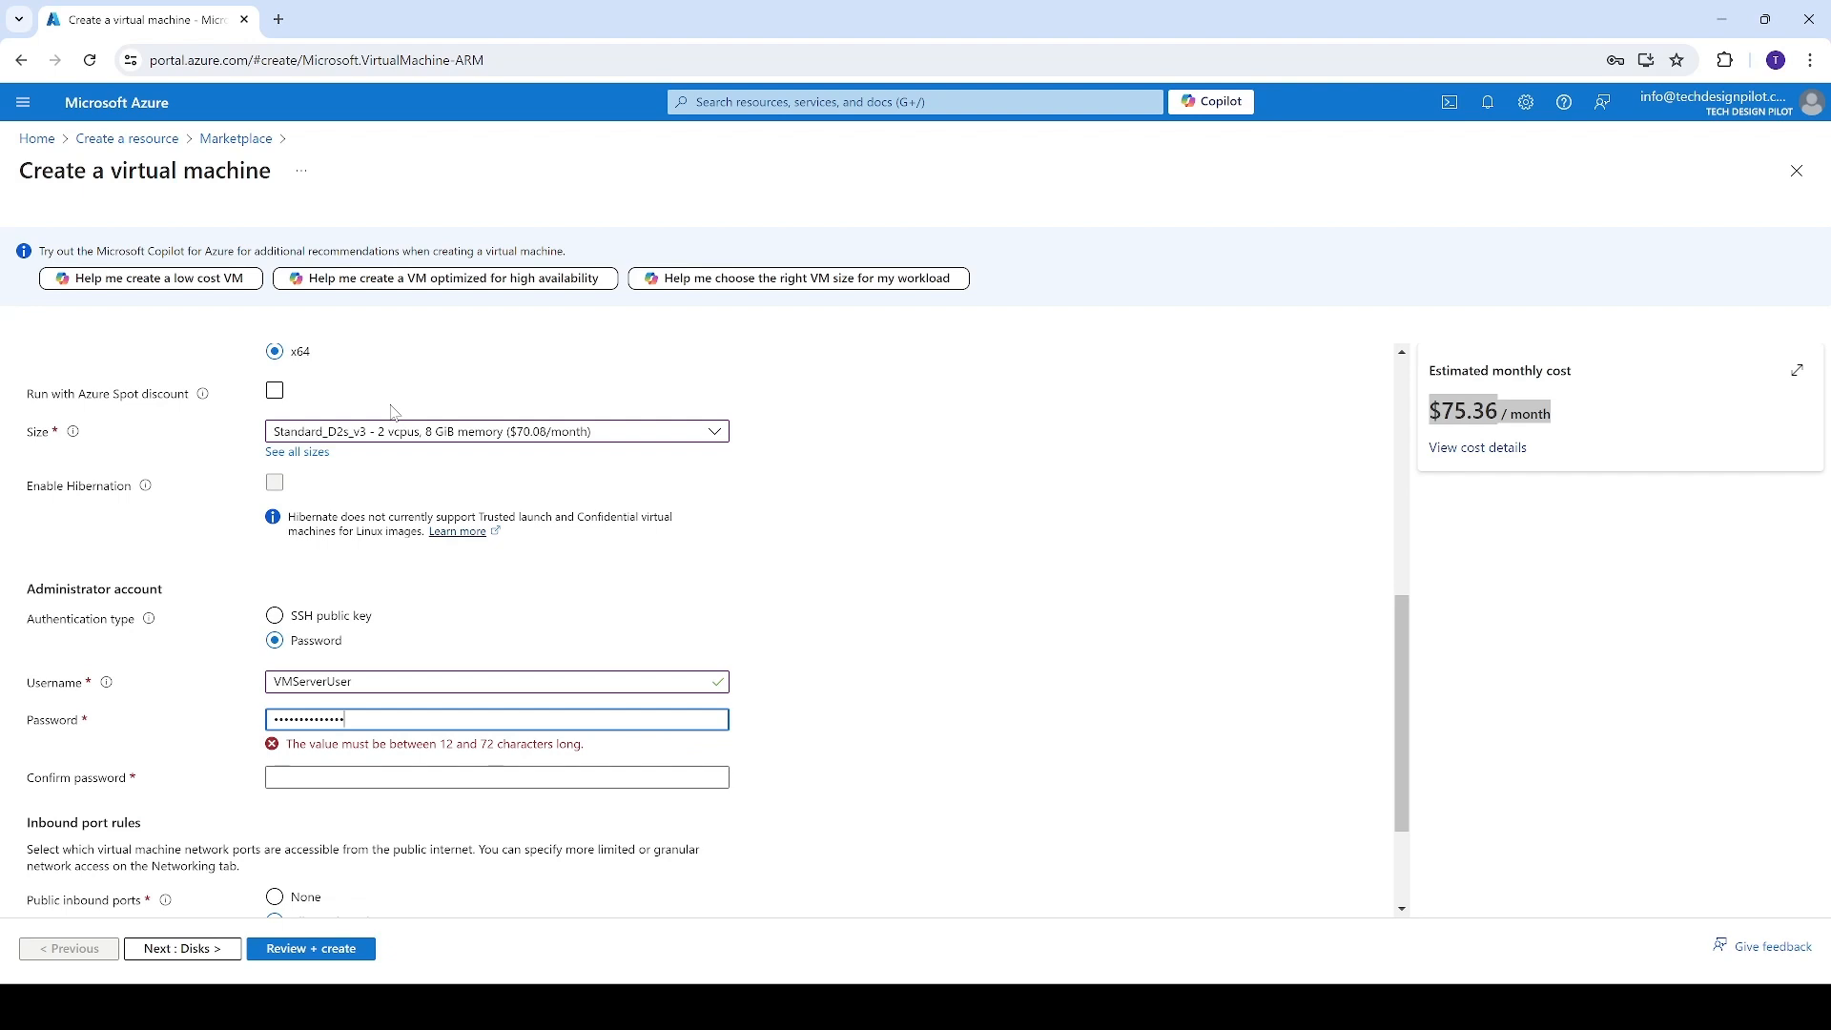
key("Tab")
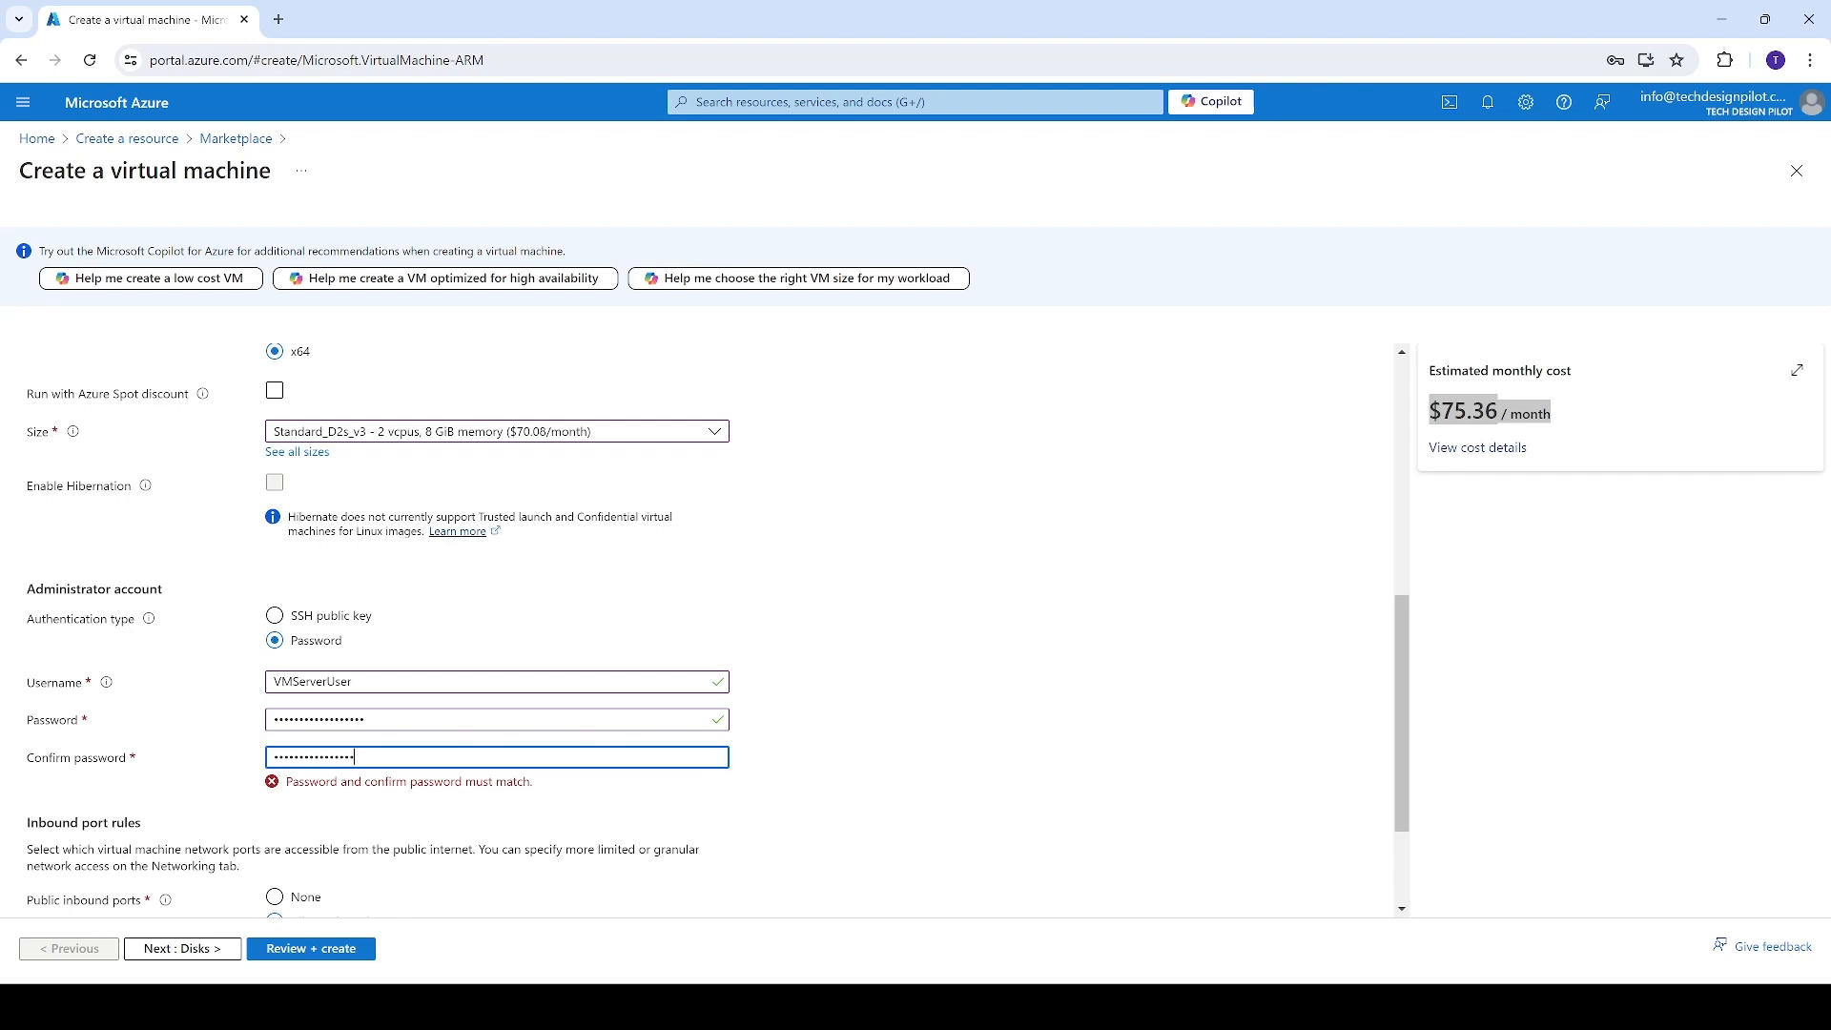
left_click(824, 686)
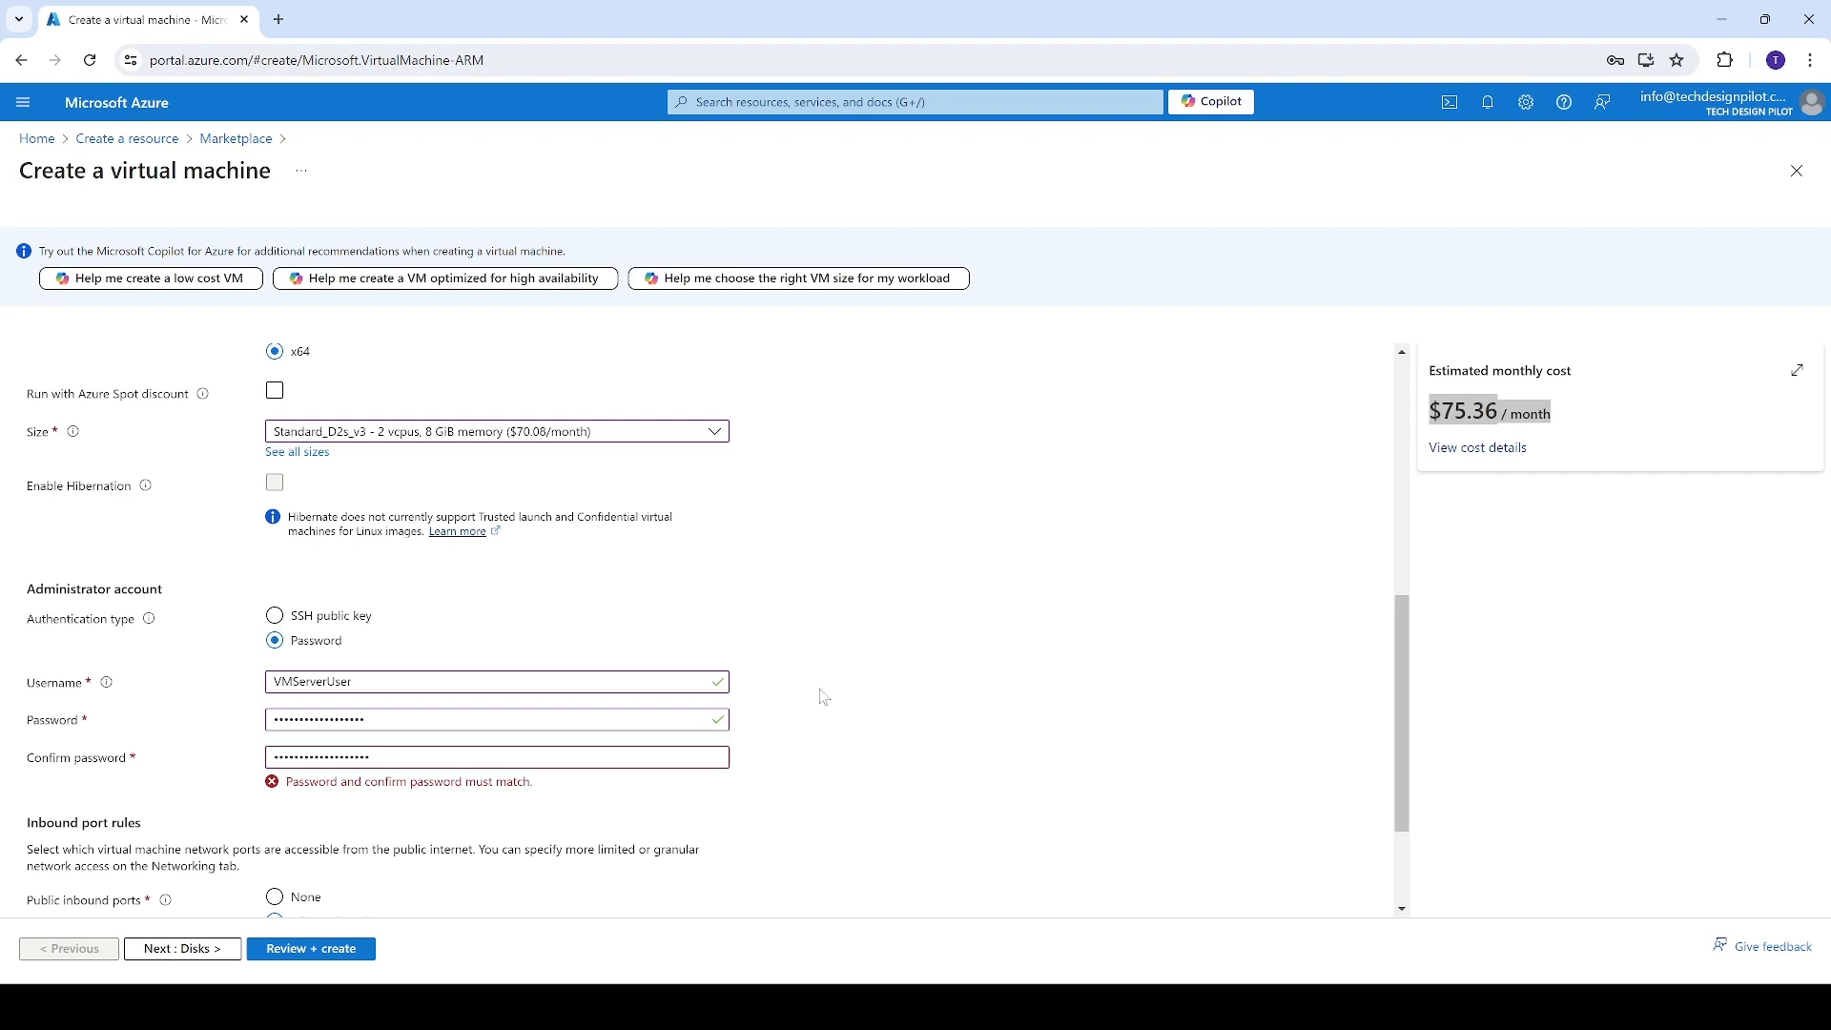
Replace the confirmation entry with the same administrator password as in the password field
key("ctrl+a")
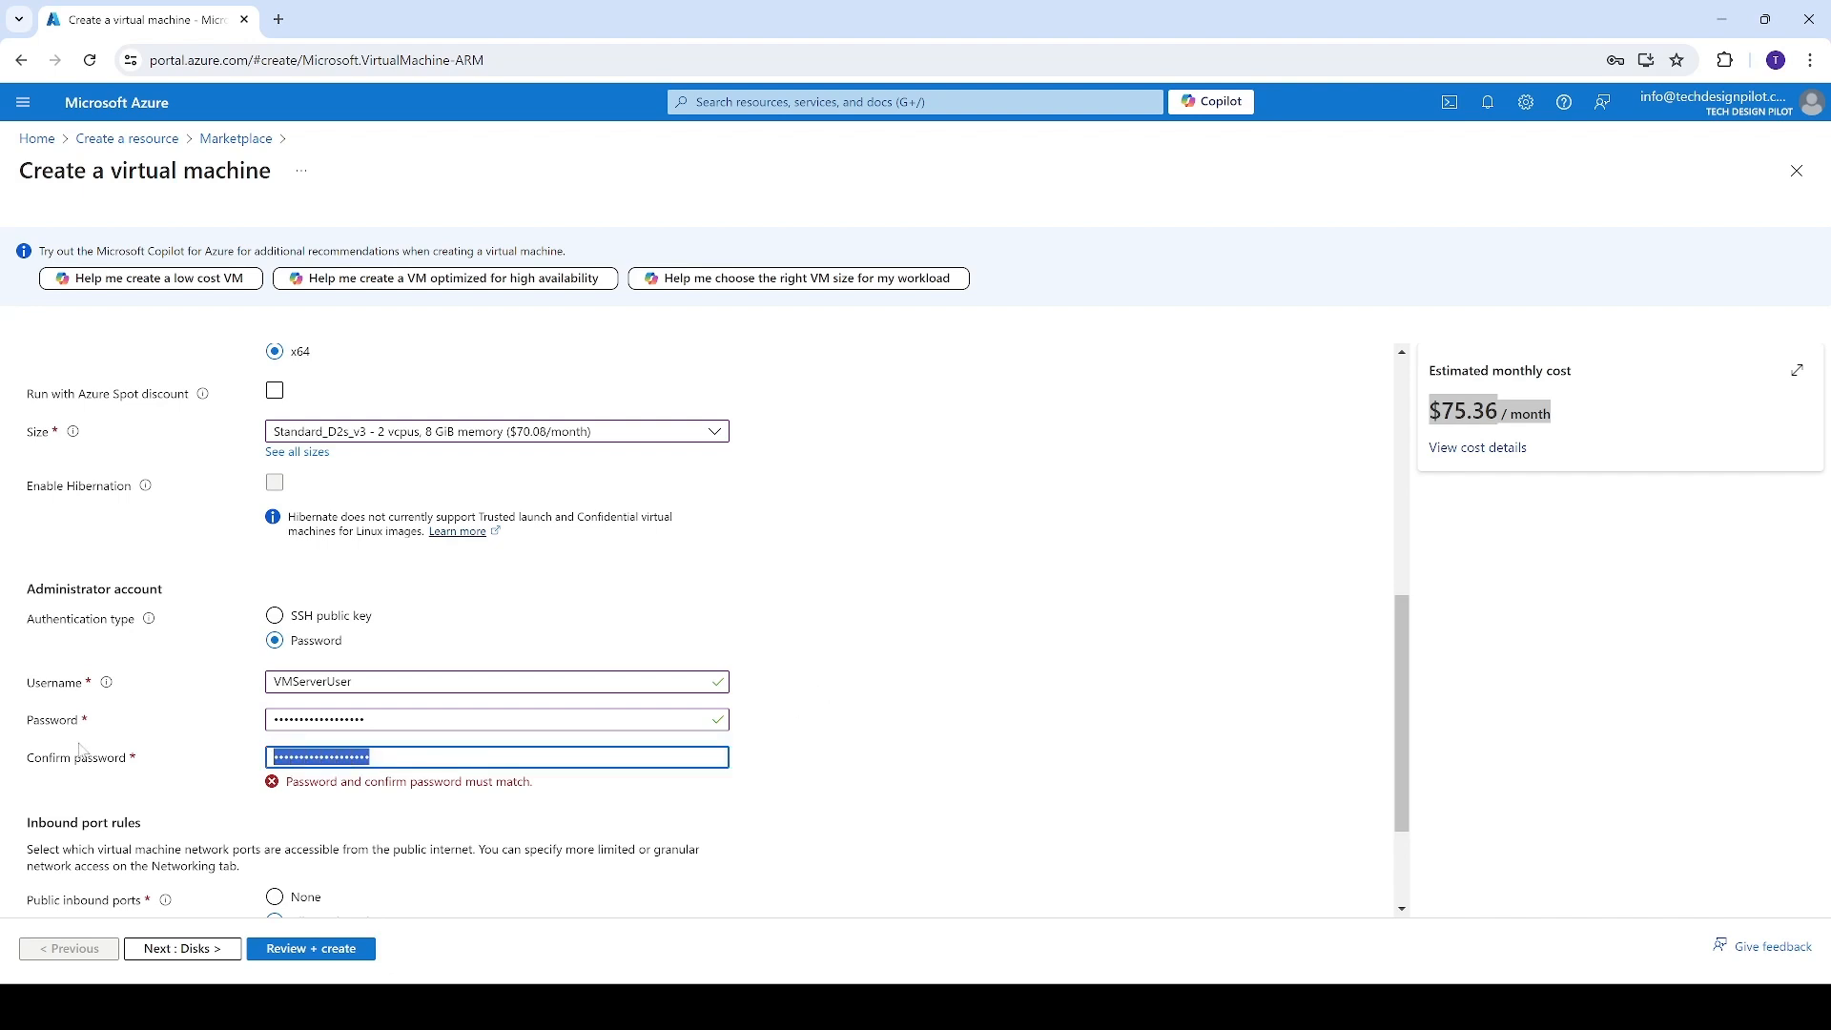
type("•••••••••••")
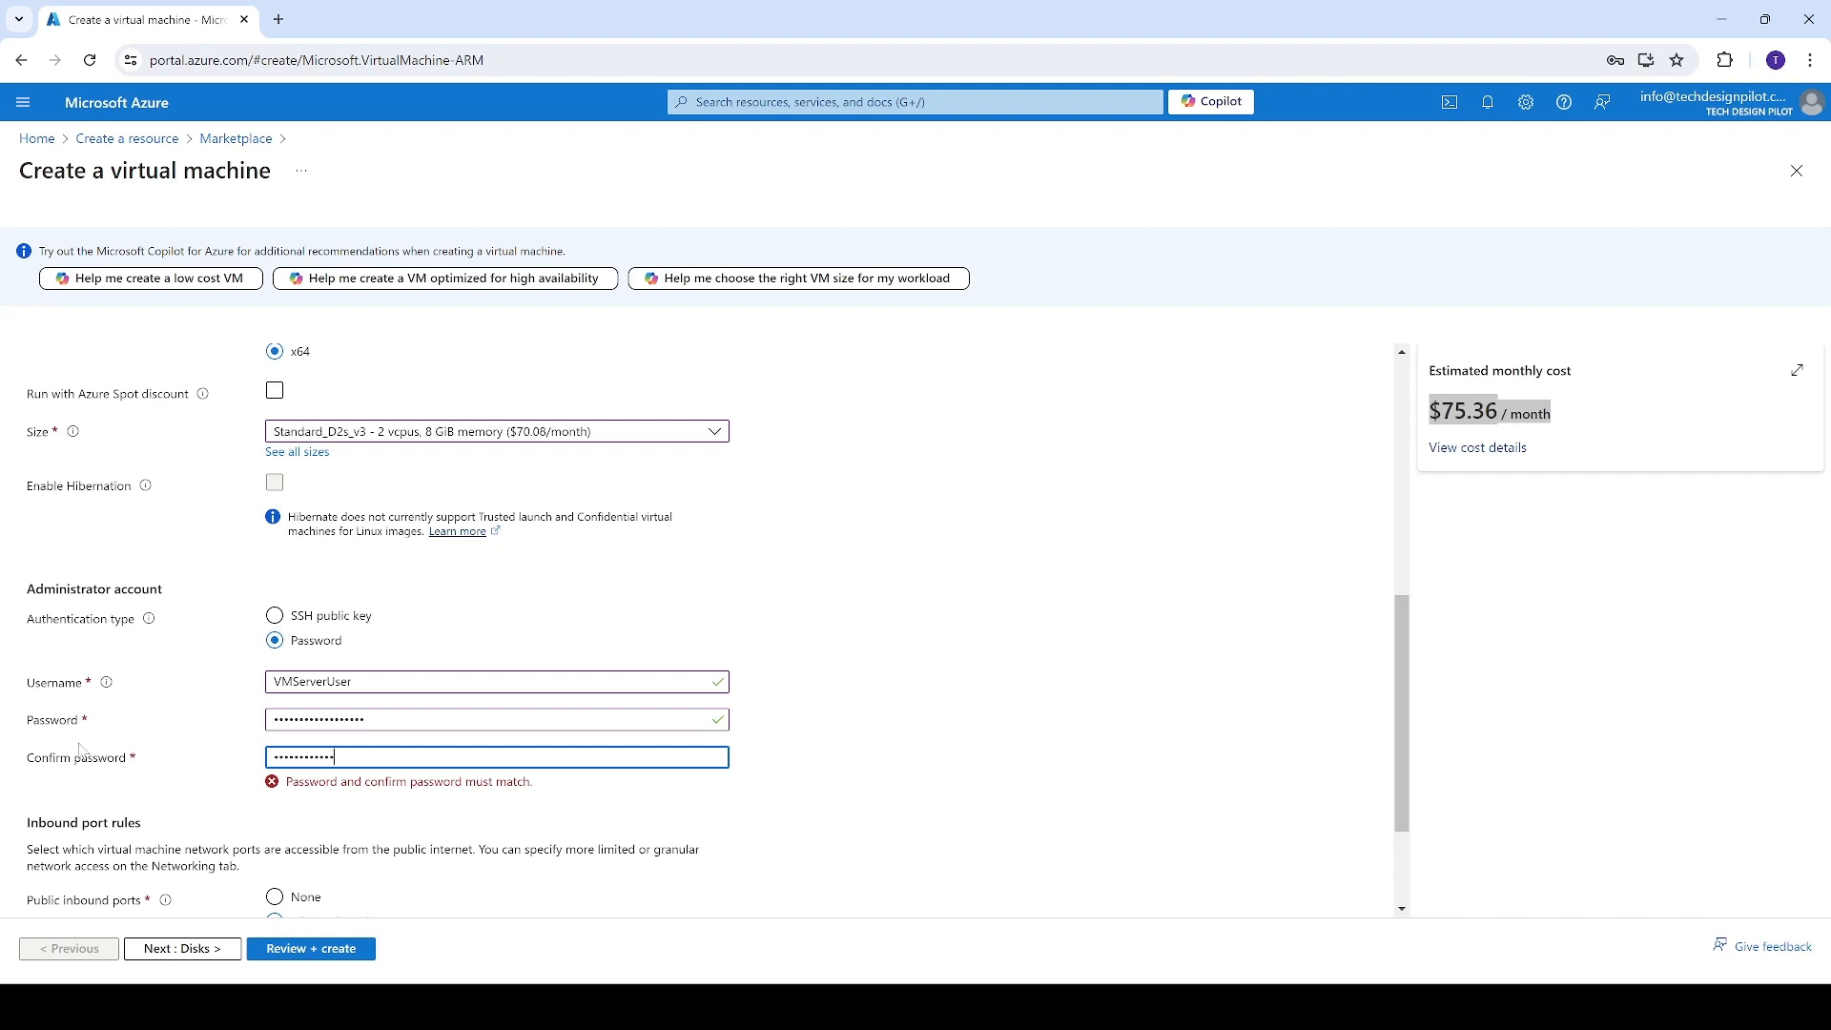
type("•••••••")
left_click(1030, 667)
Allow HTTP (80) and HTTPS (443) as public inbound ports in addition to SSH (22)
scroll(204, 728, "down", 2)
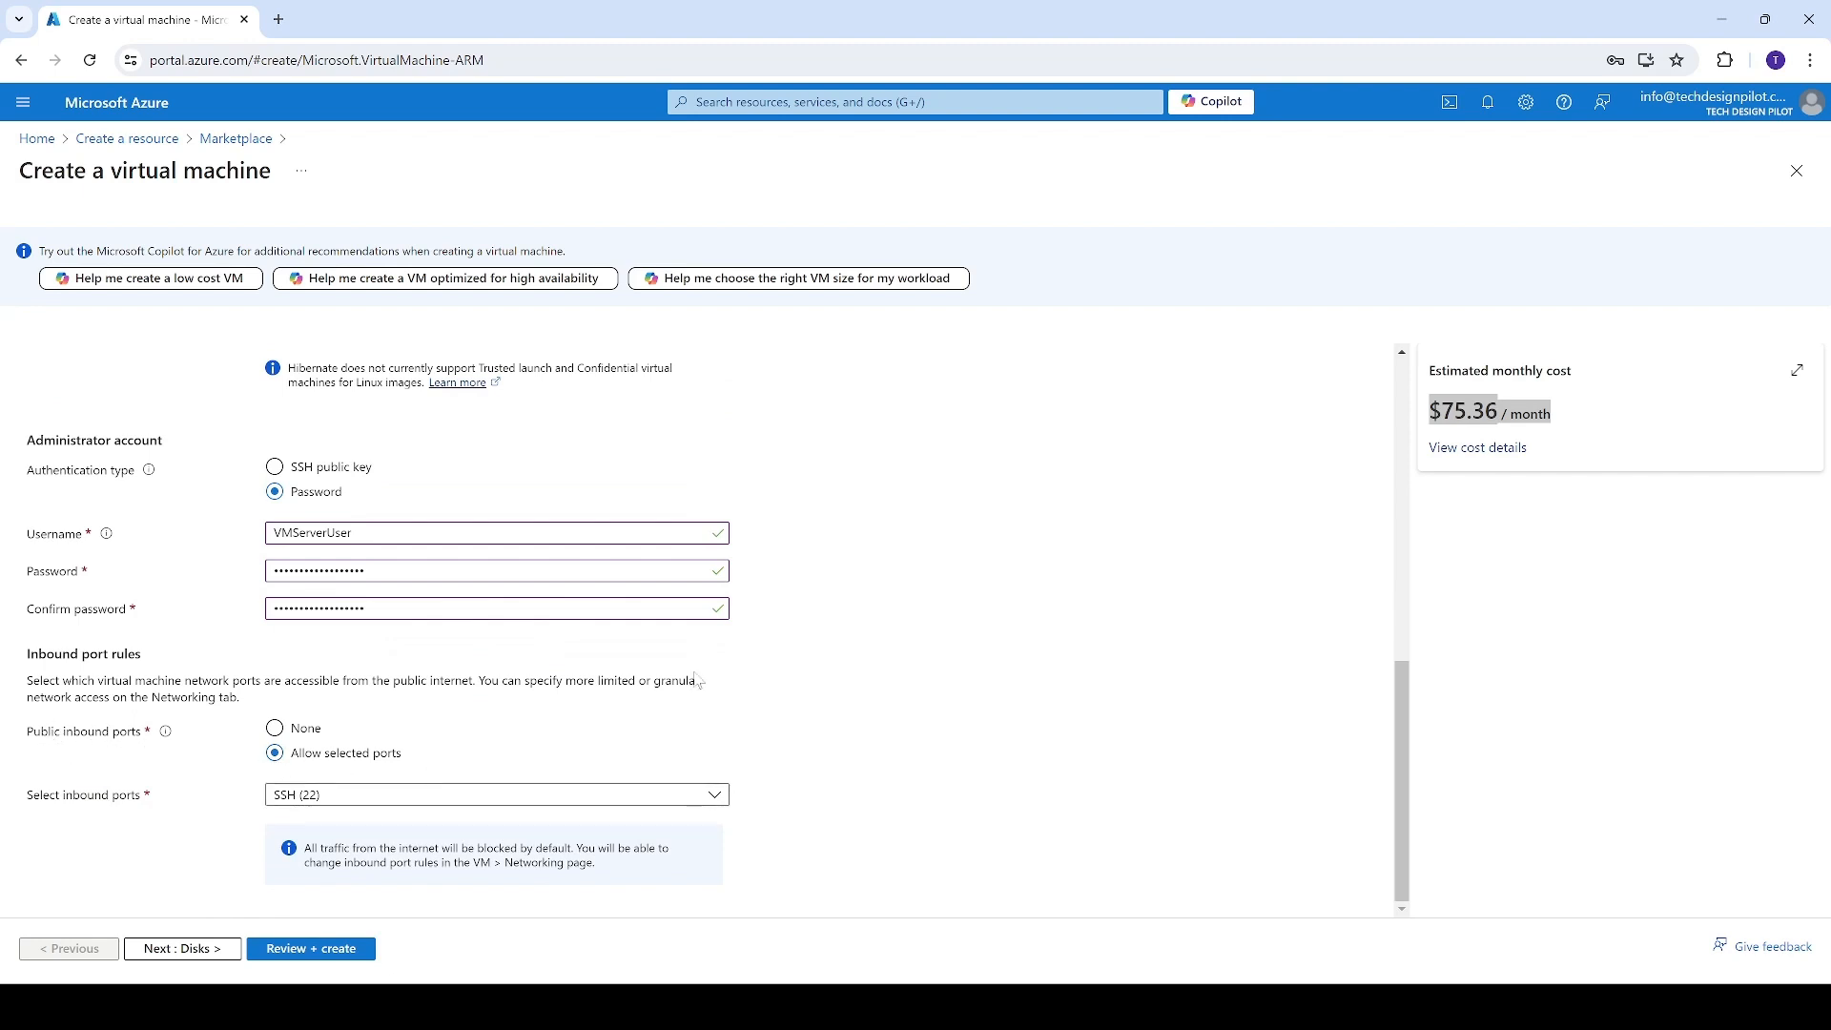
left_click(401, 798)
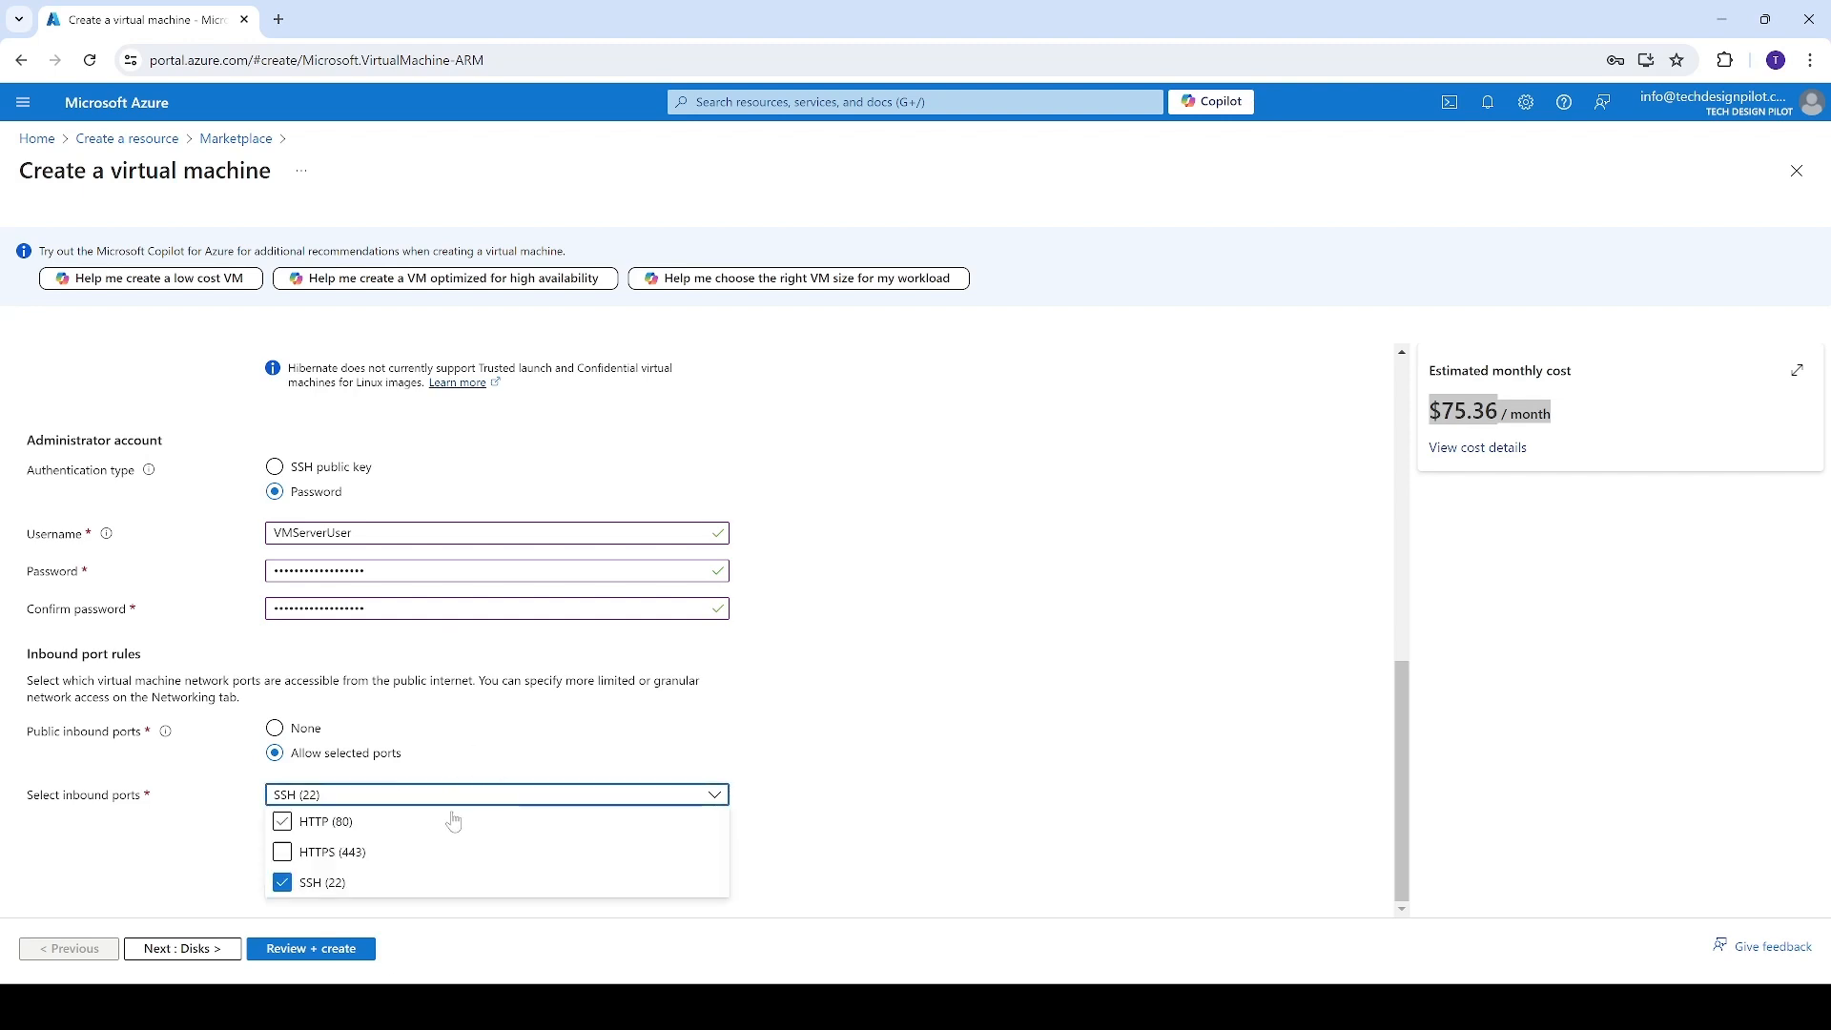
left_click(309, 855)
left_click(299, 828)
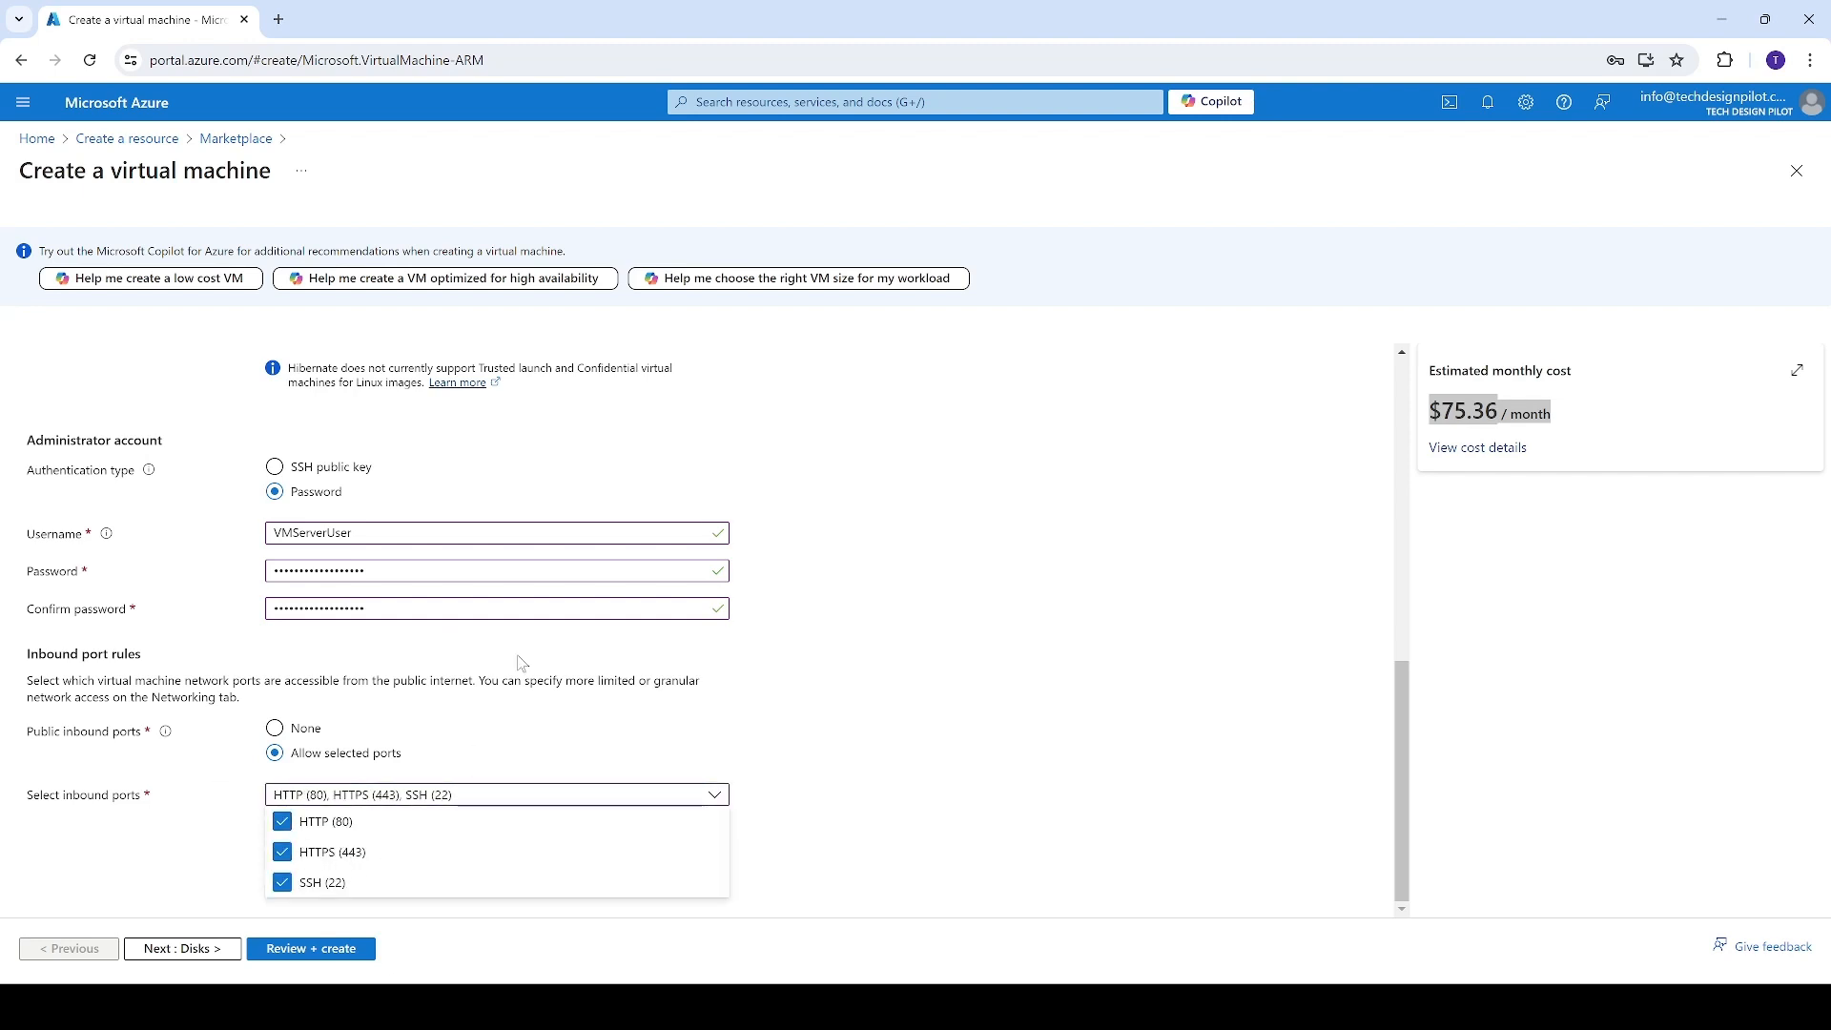
left_click(1047, 654)
Validate the virtual machine configuration, dismissing the browser's save-password prompt, and review the summary of basic settings
left_click(329, 948)
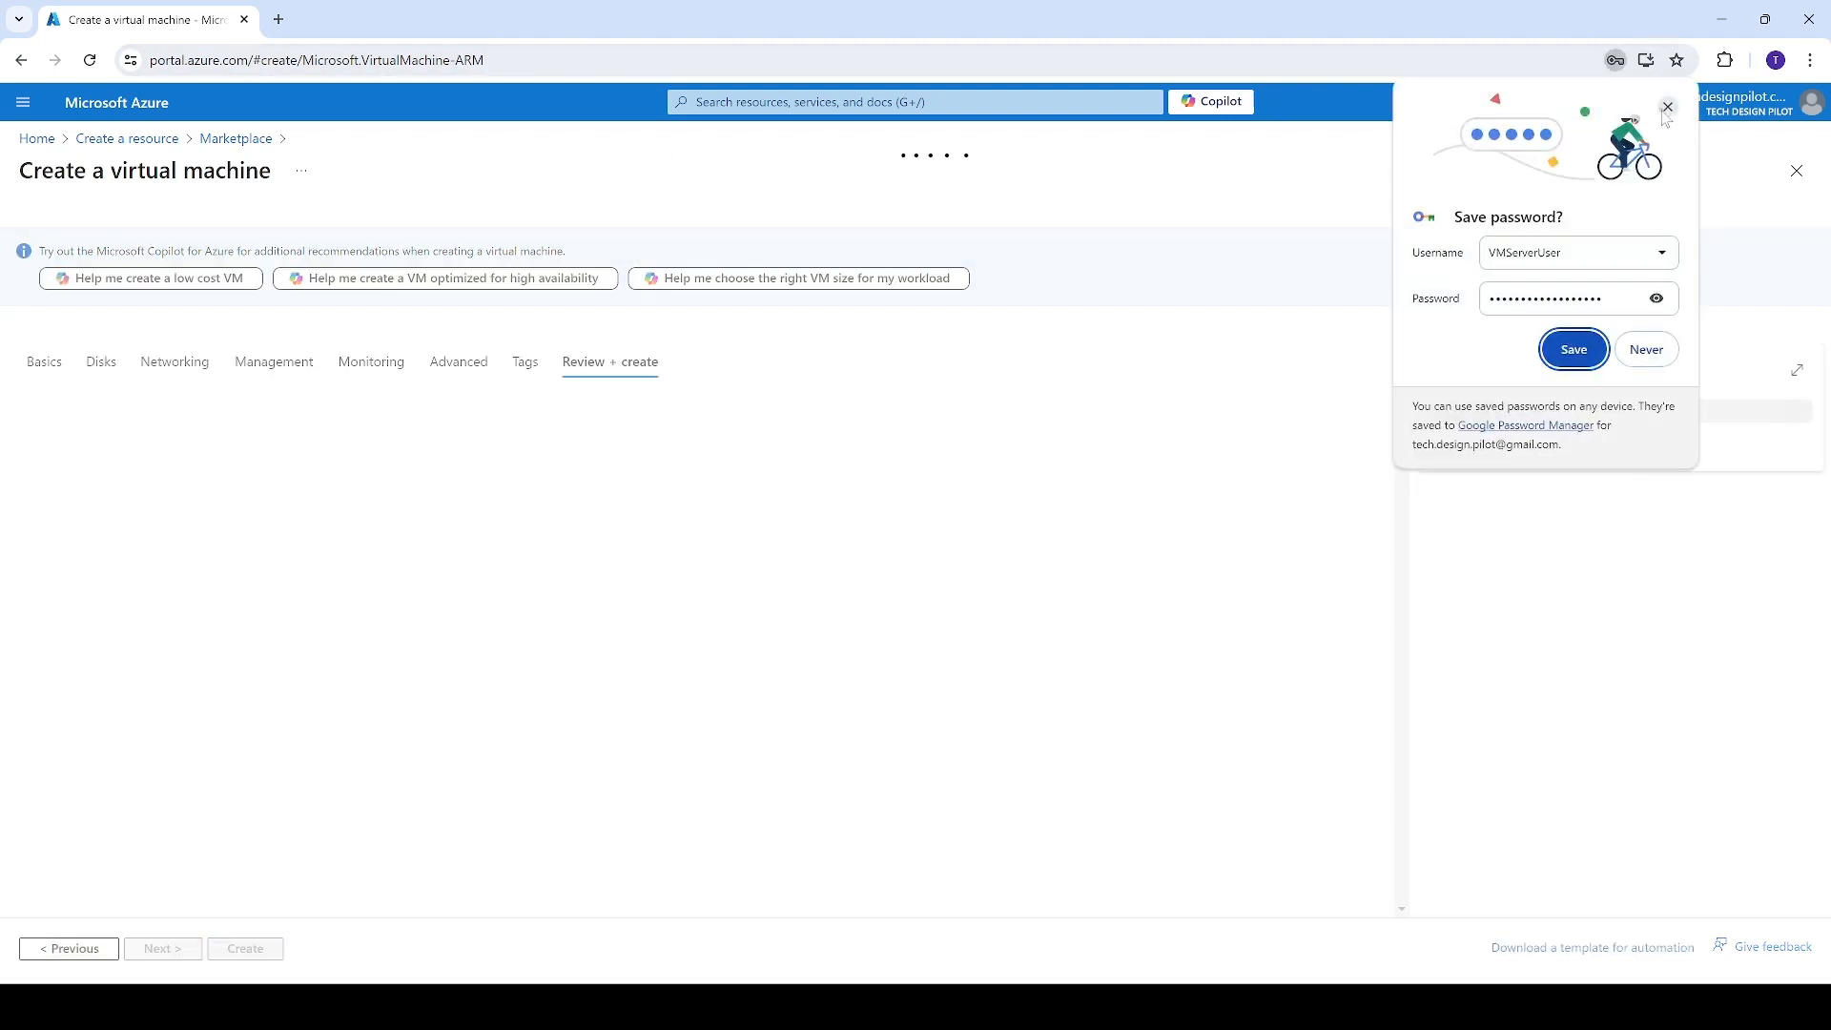
left_click(1574, 349)
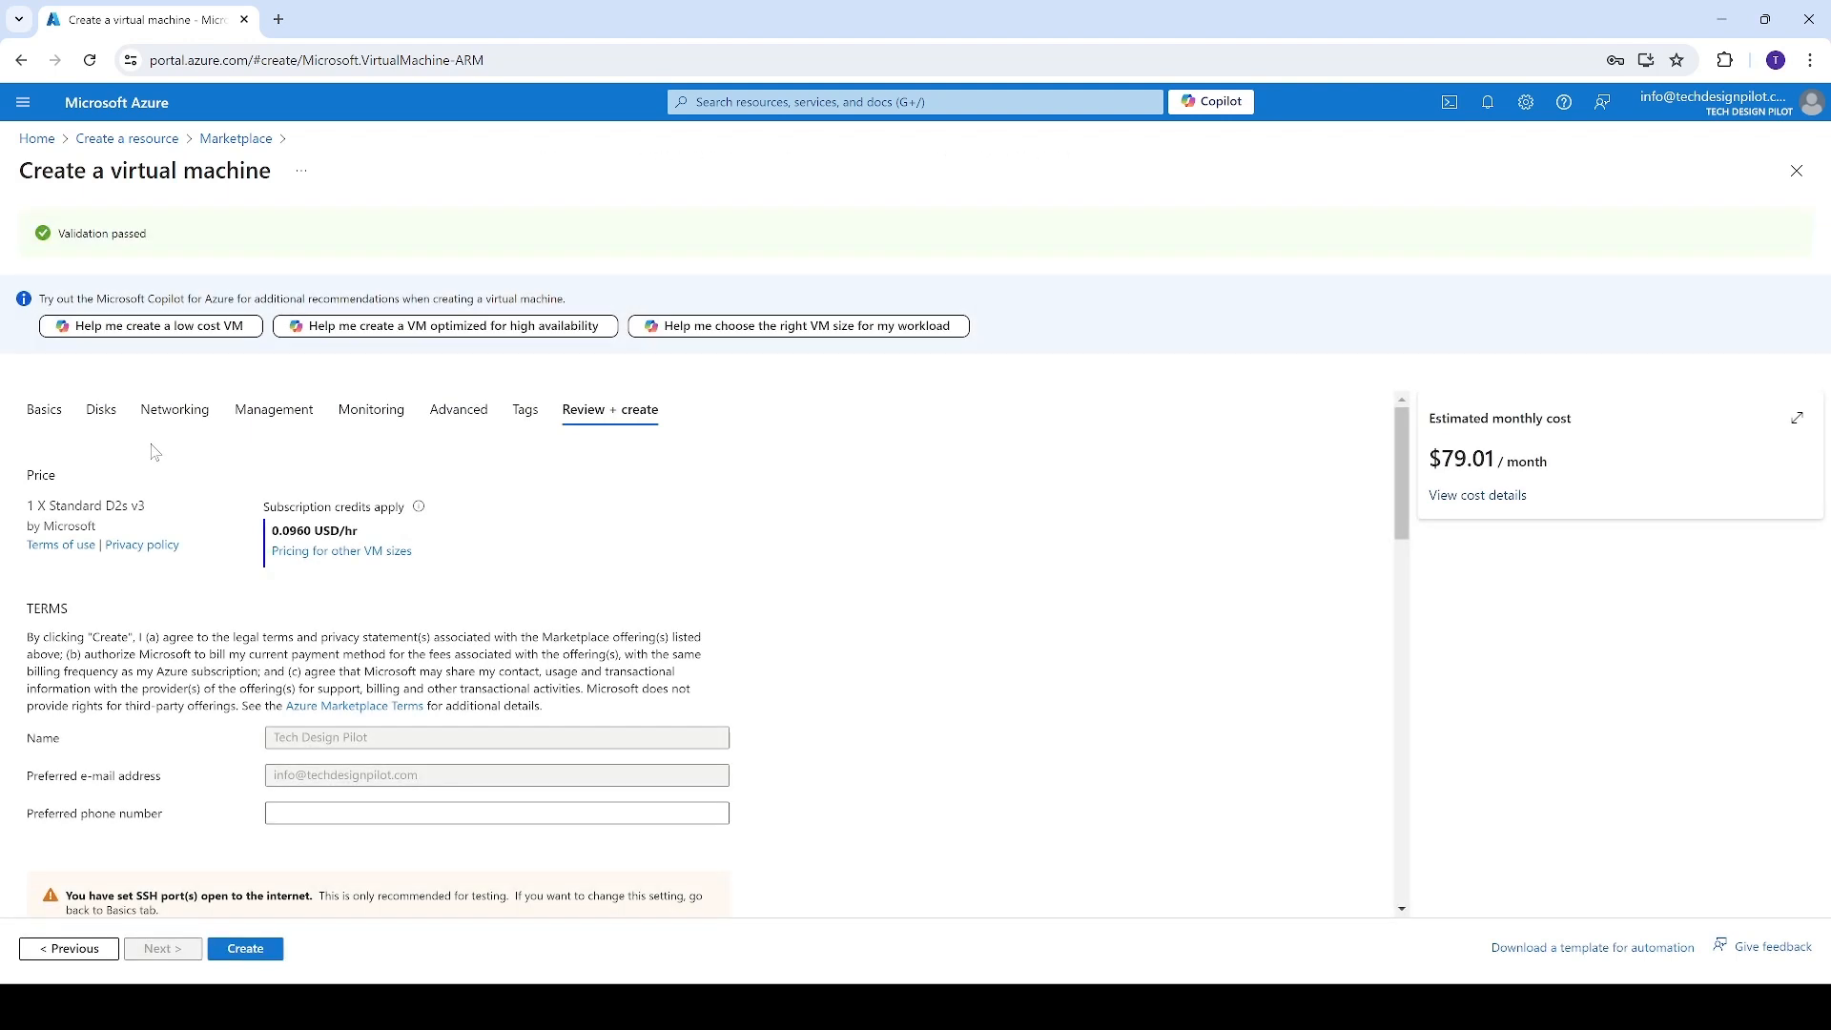
left_click_drag(160, 242, 47, 241)
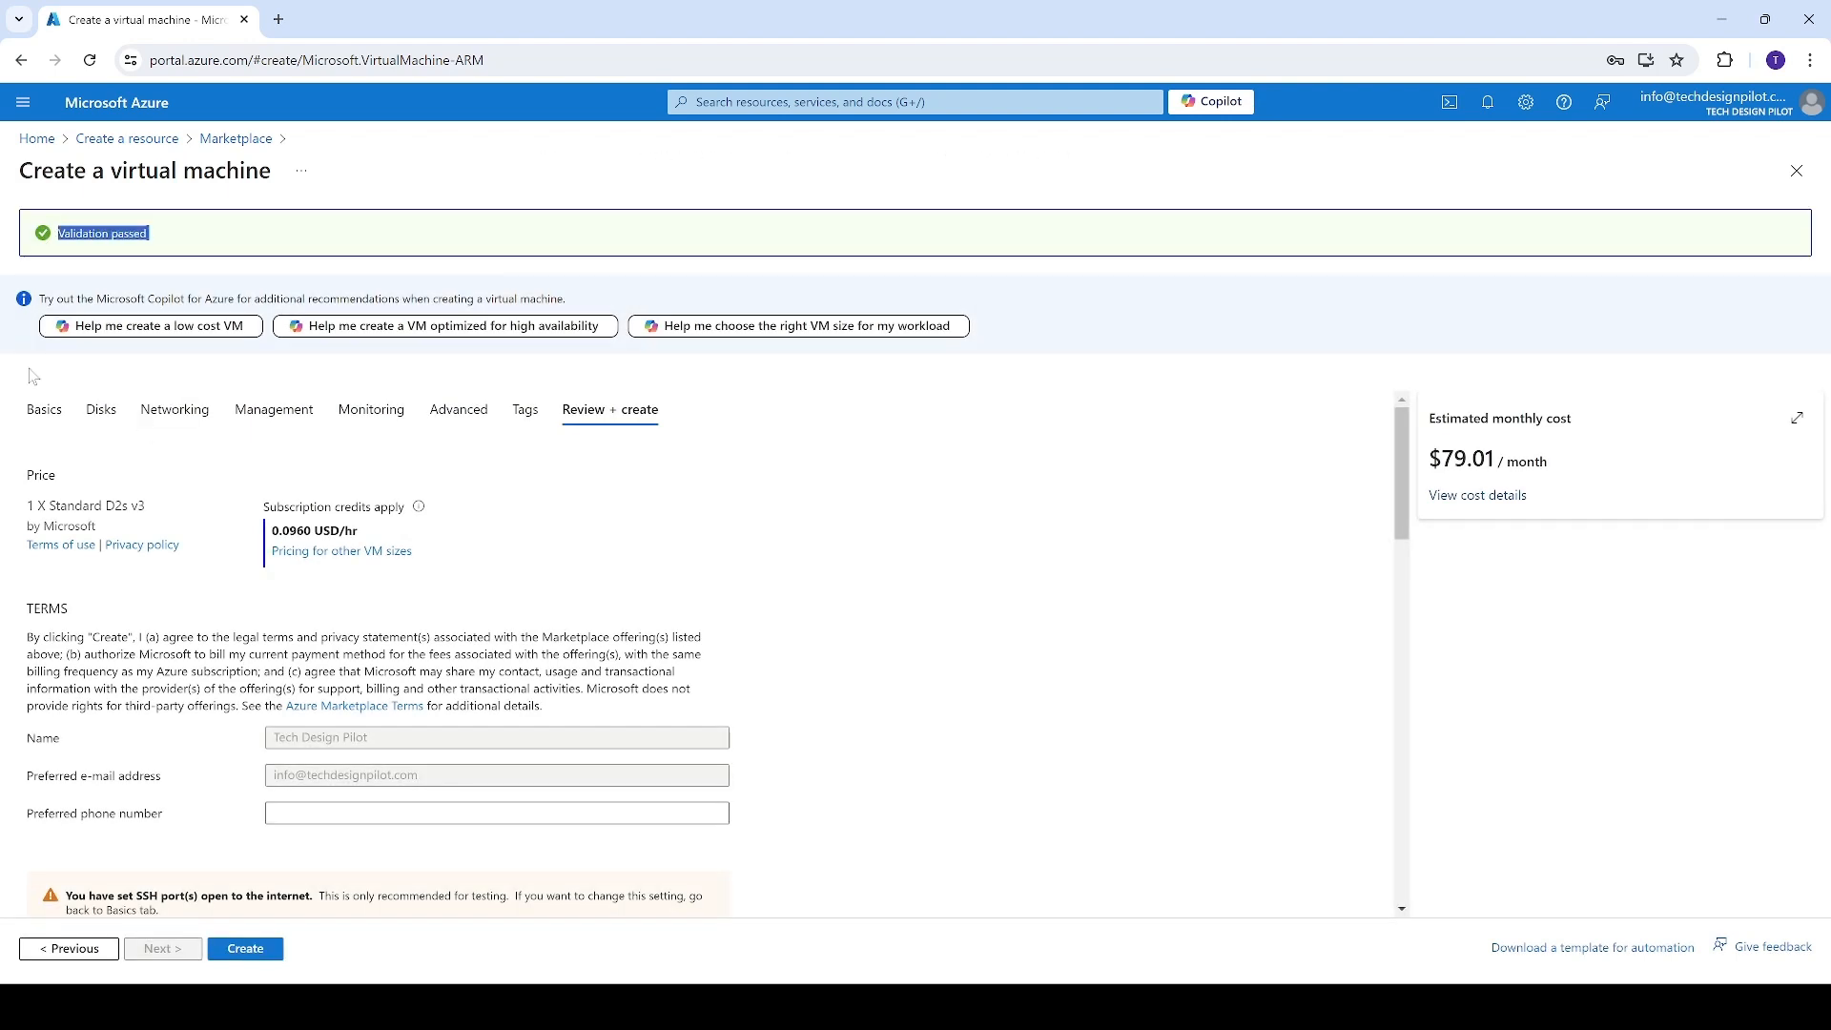
scroll(257, 630, "down", 2)
scroll(323, 644, "down", 3)
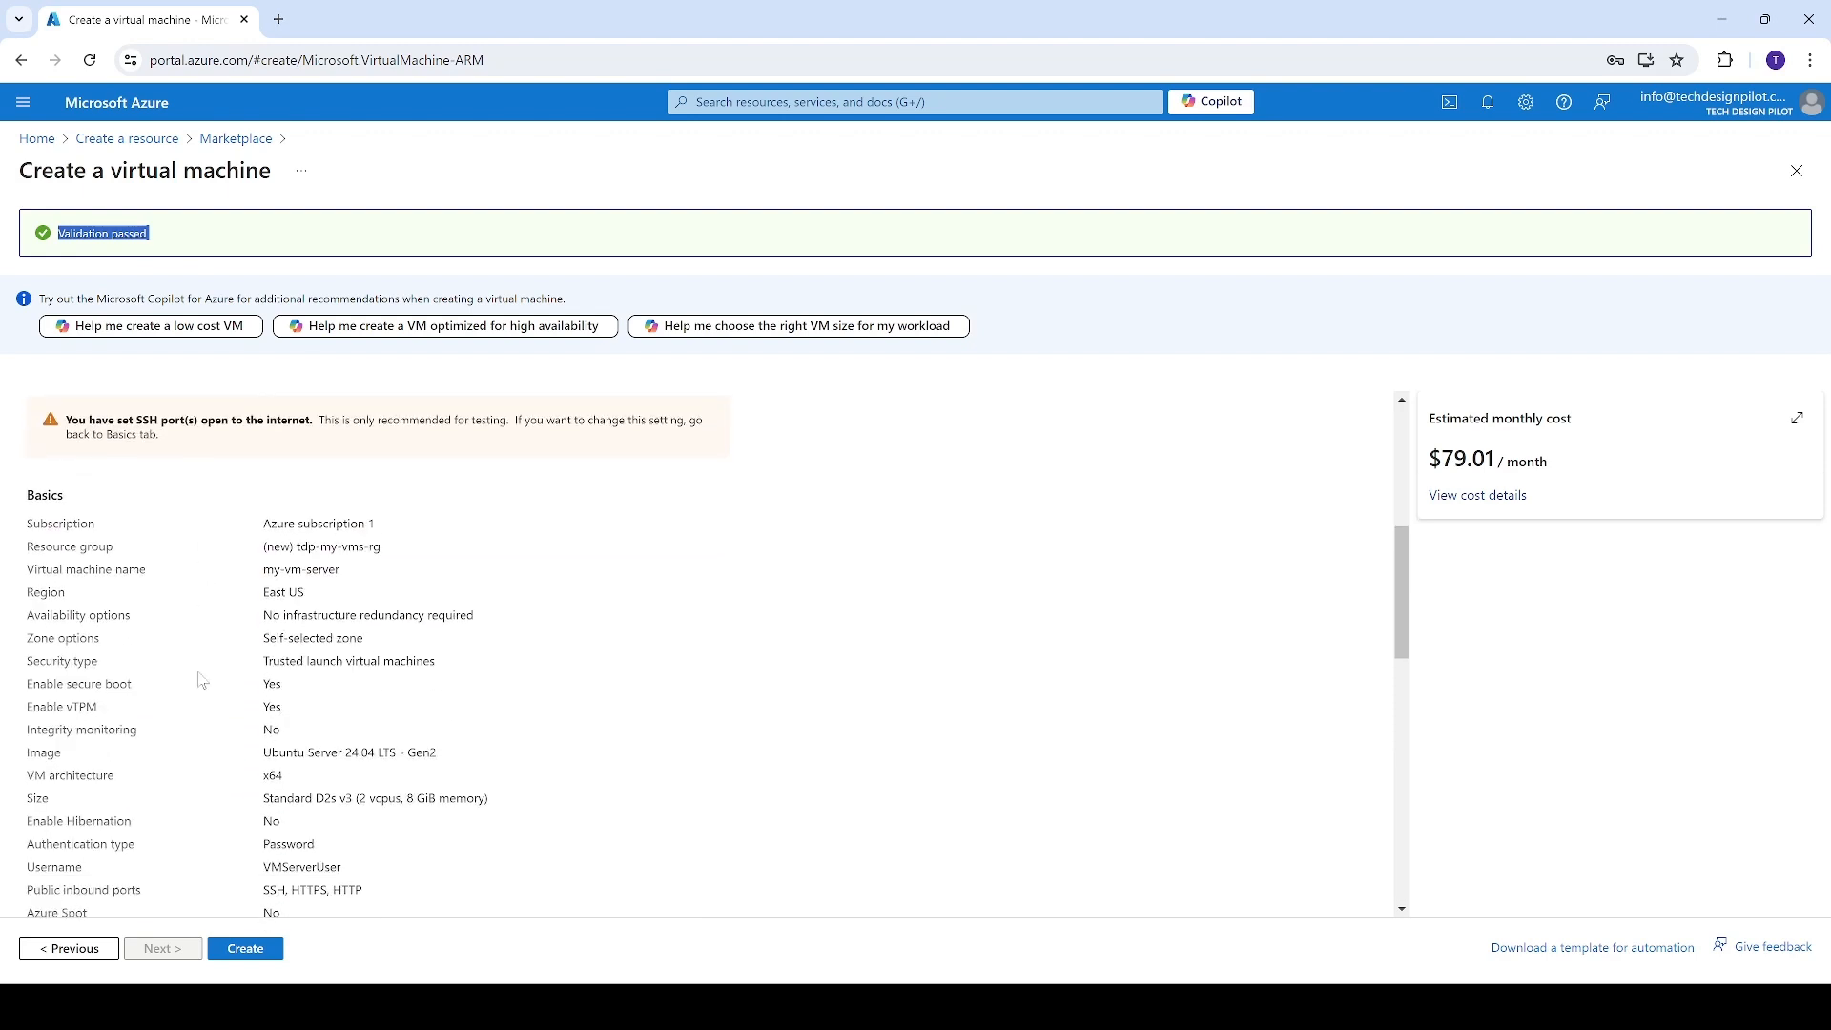
Create the virtual machine and, once it is deployed, open the new resource from the deployment notification
left_click(246, 954)
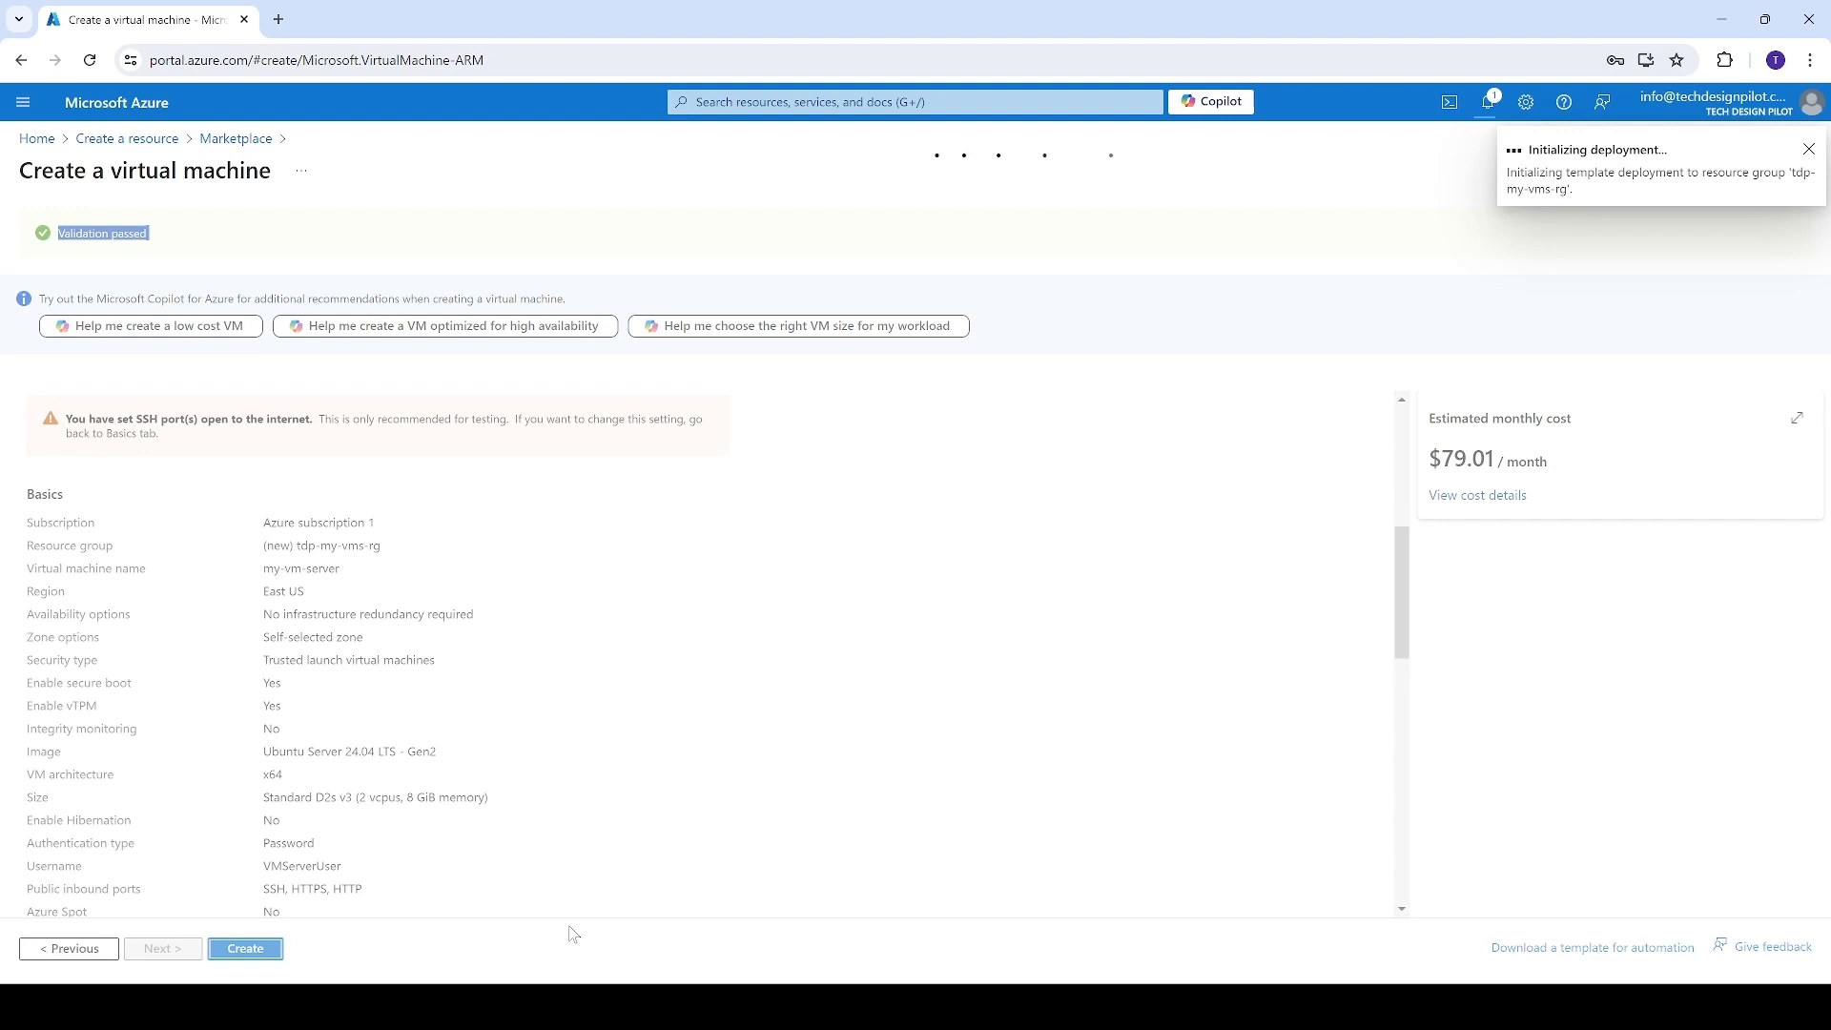
left_click(1489, 103)
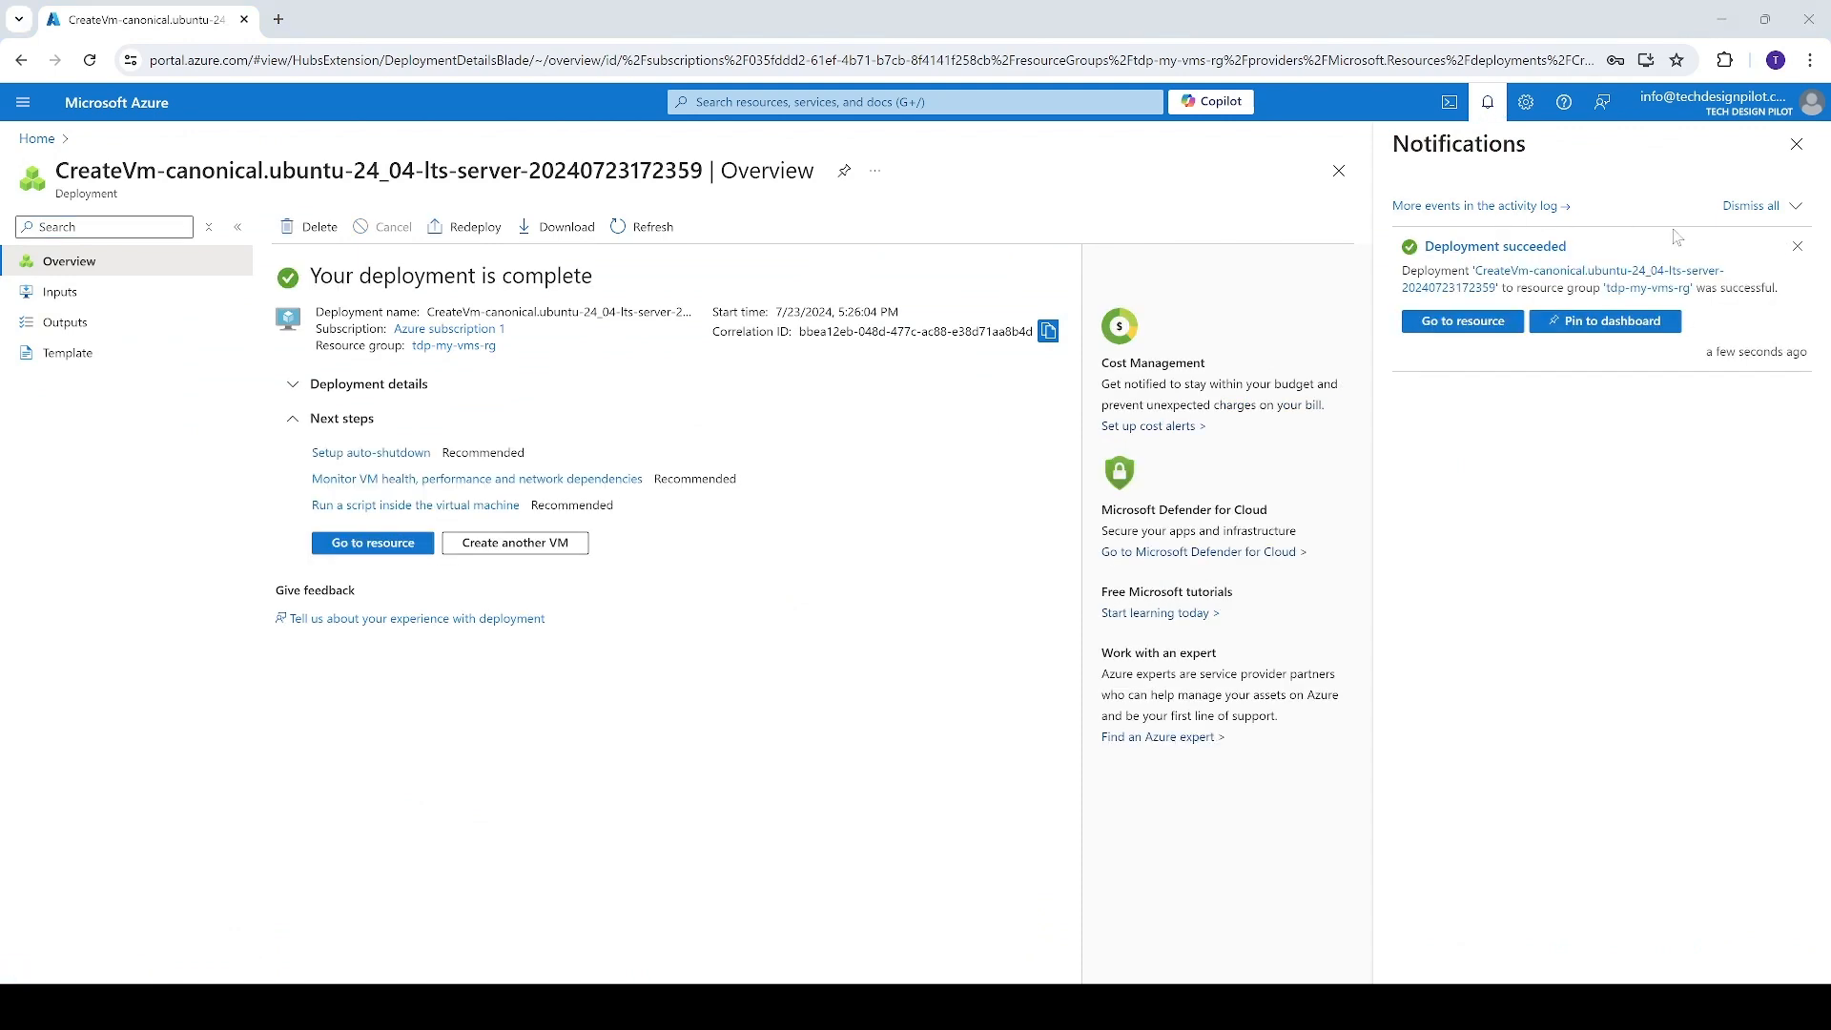
left_click(1455, 328)
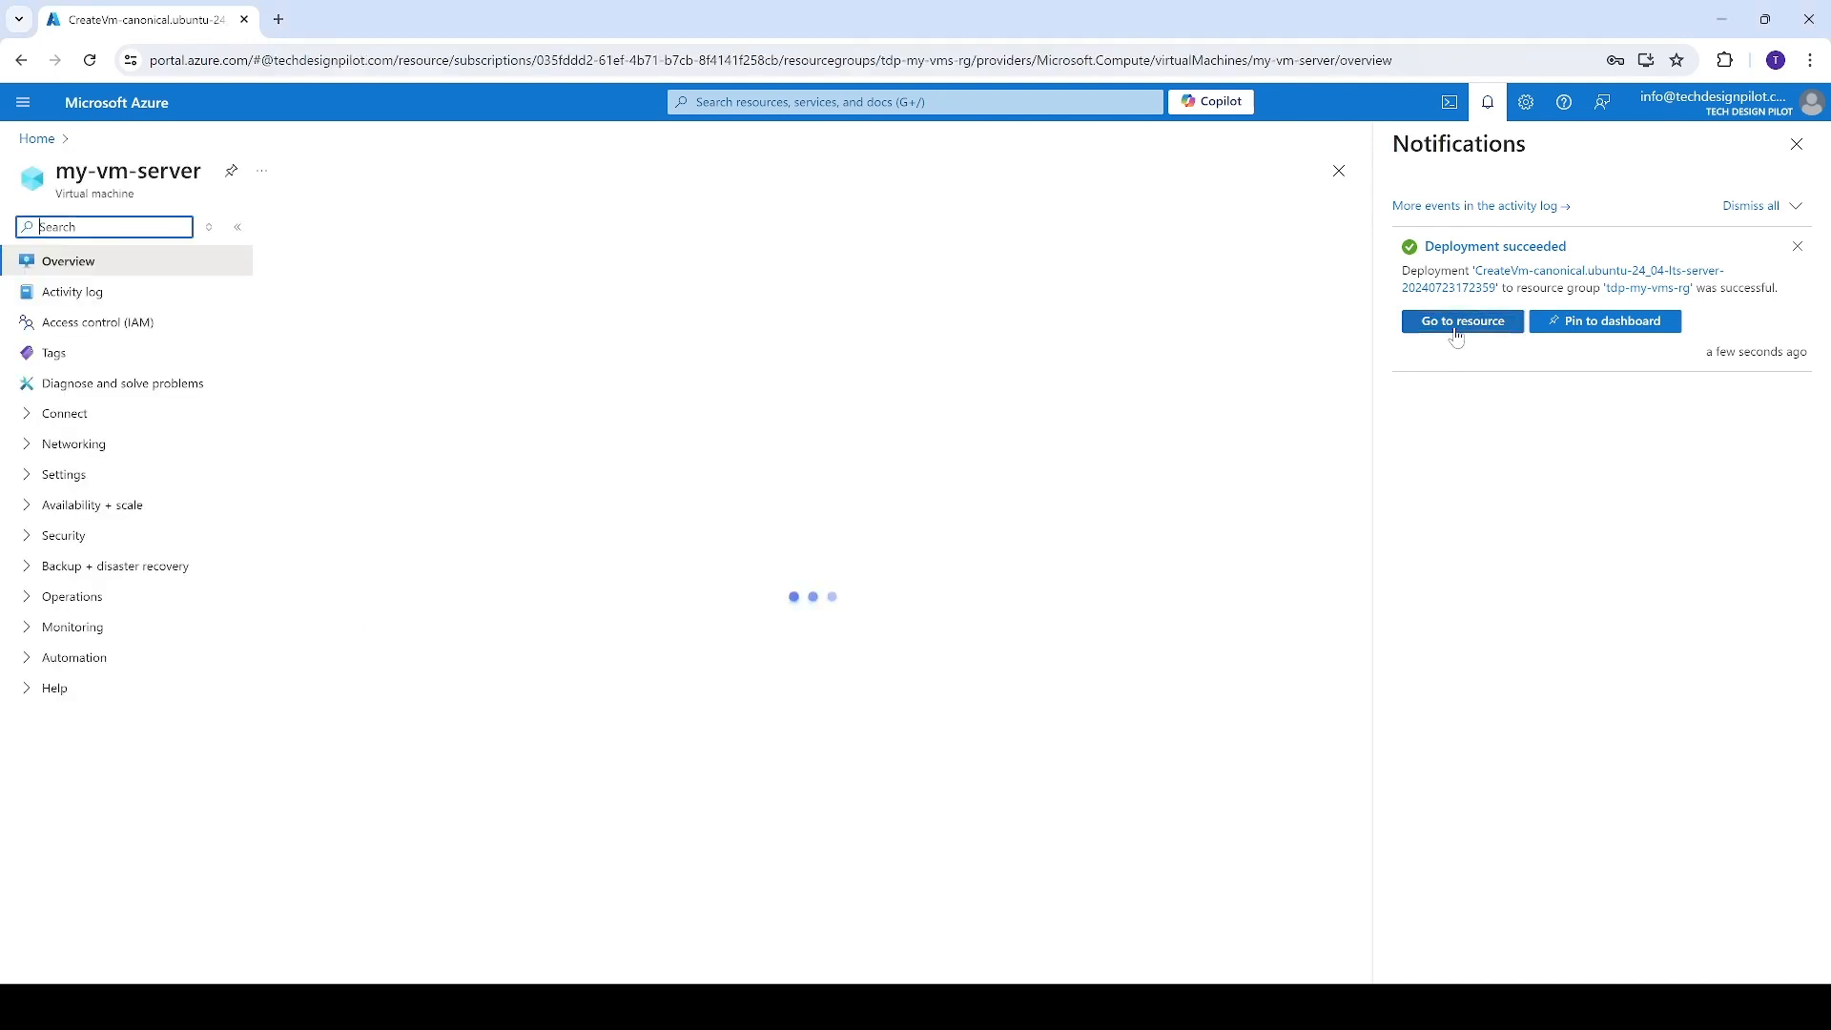
left_click(1797, 144)
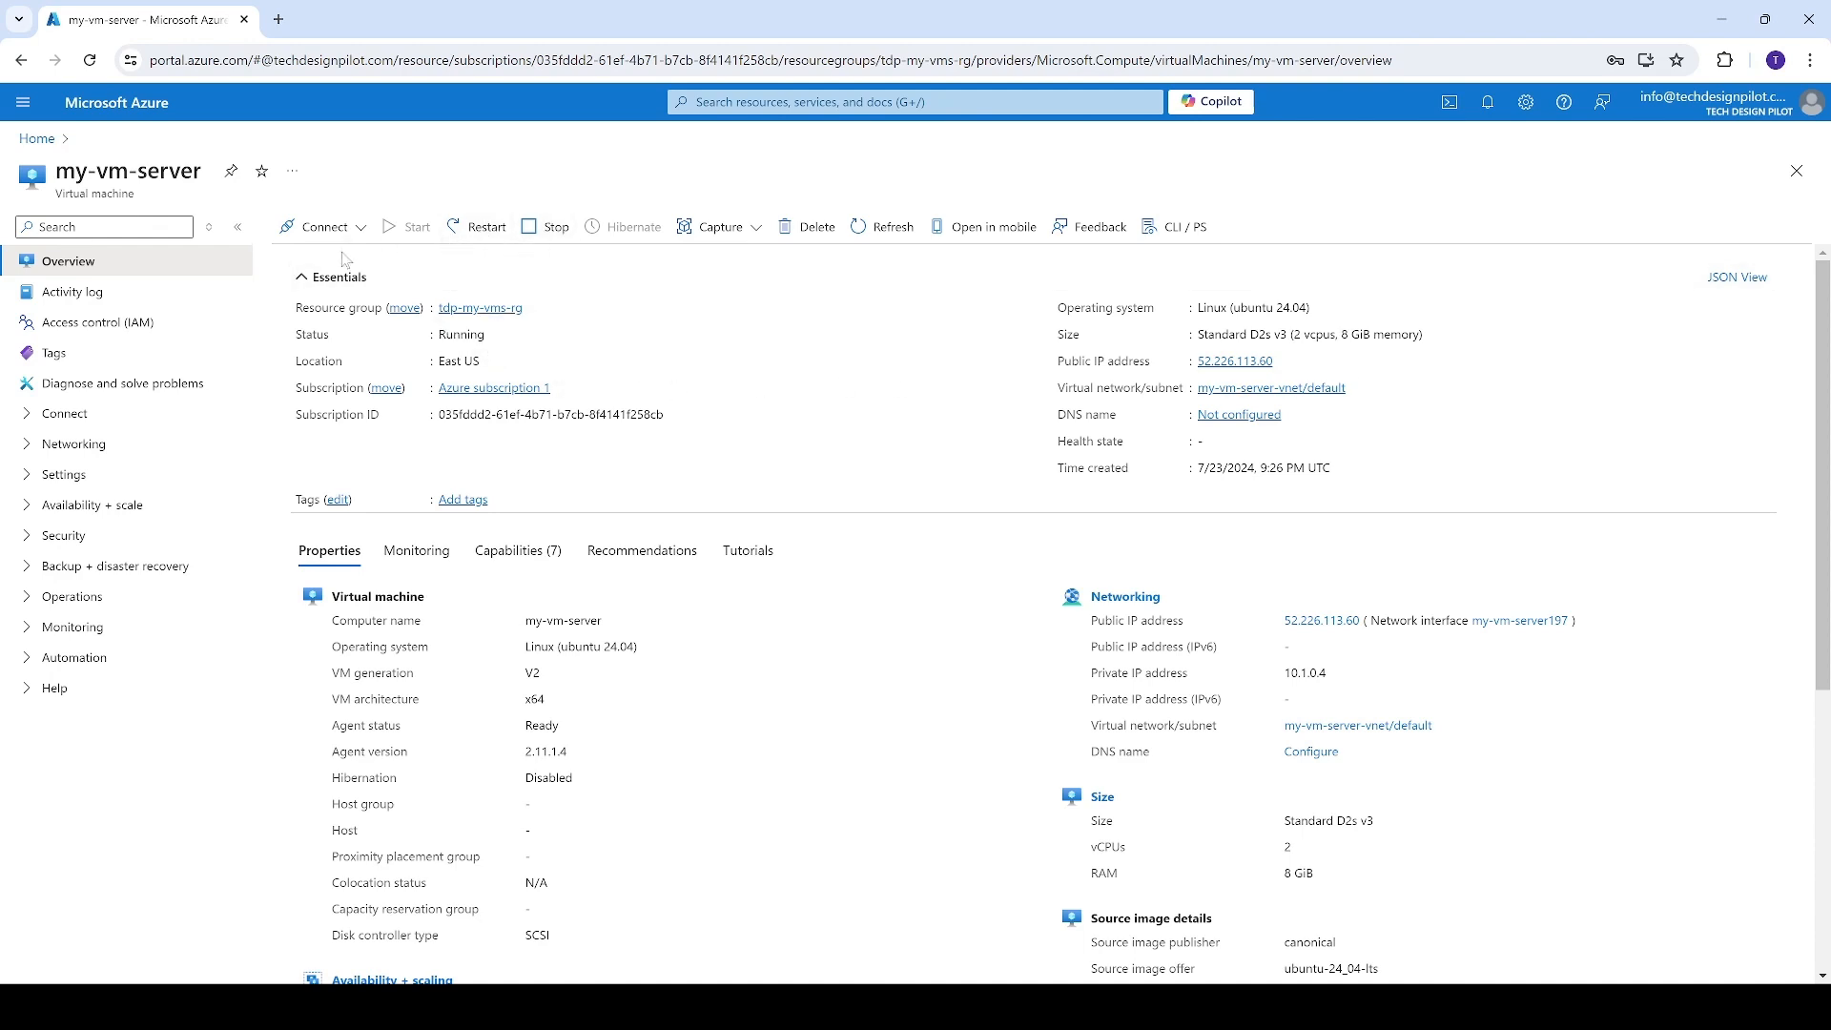
Open the connection options of my-vm-server and choose SSH using Azure CLI
left_click(323, 227)
left_click(320, 261)
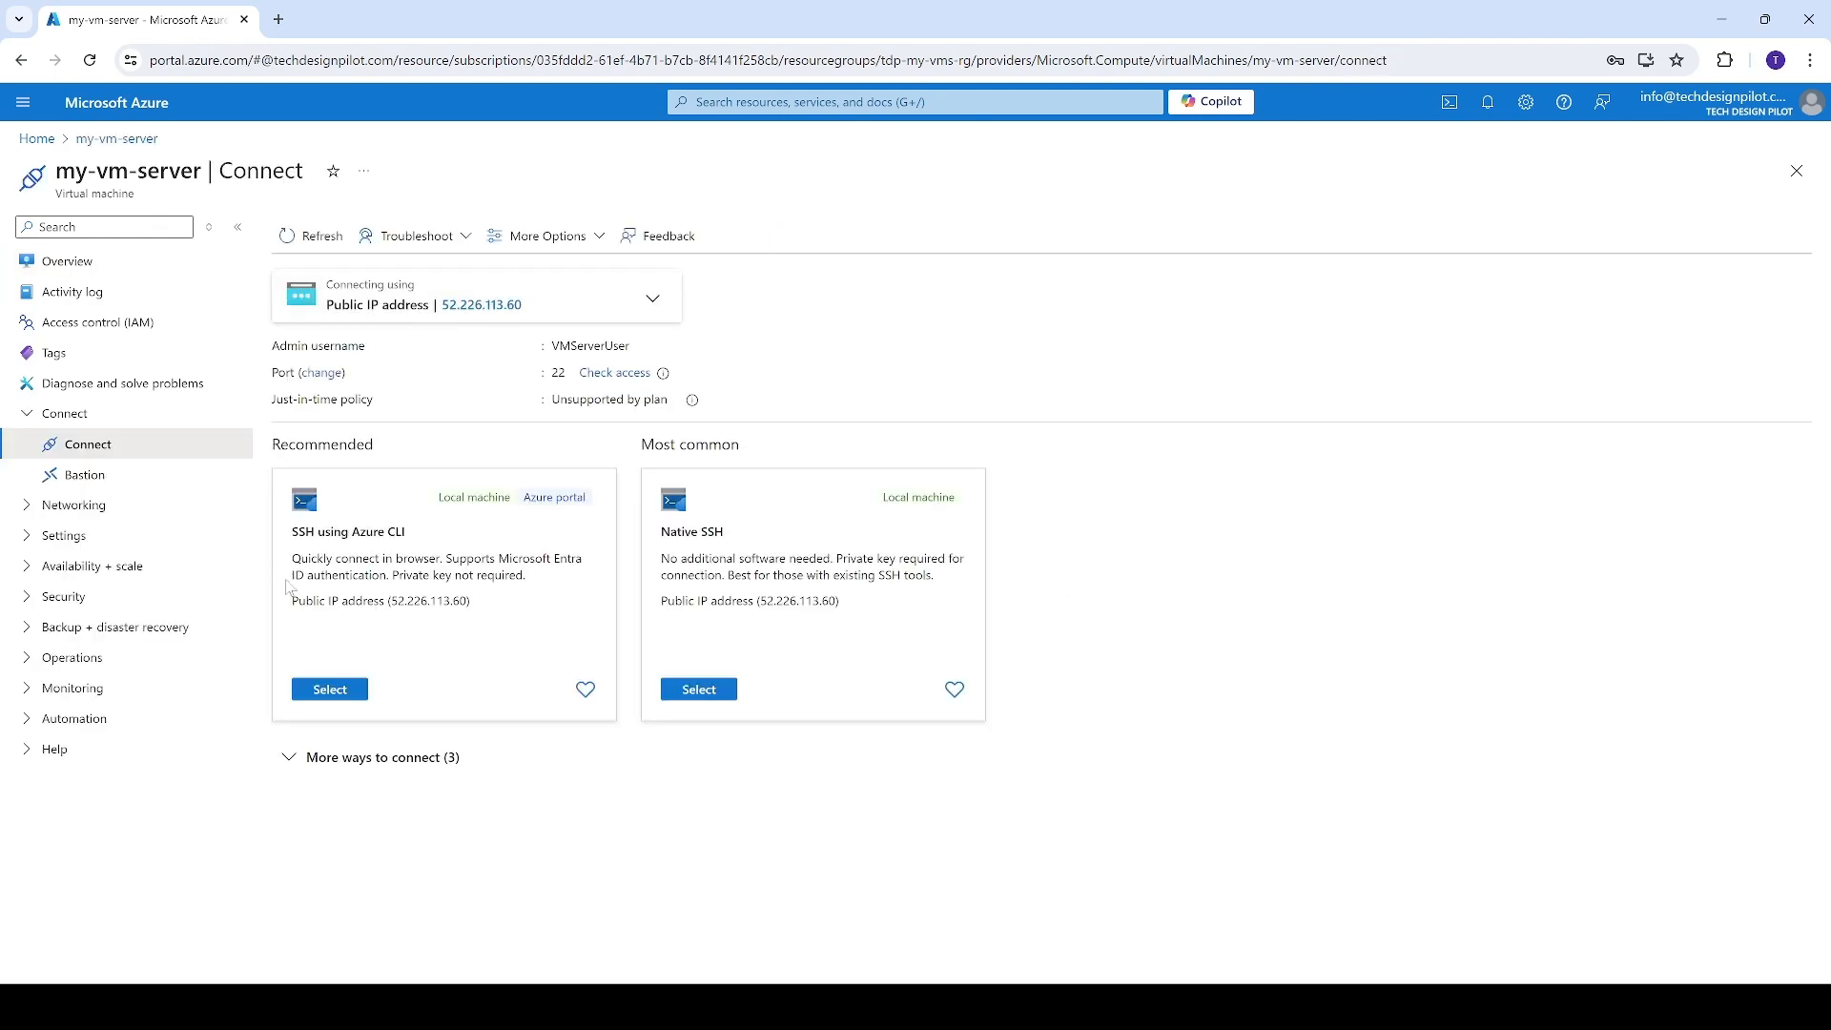
left_click(364, 701)
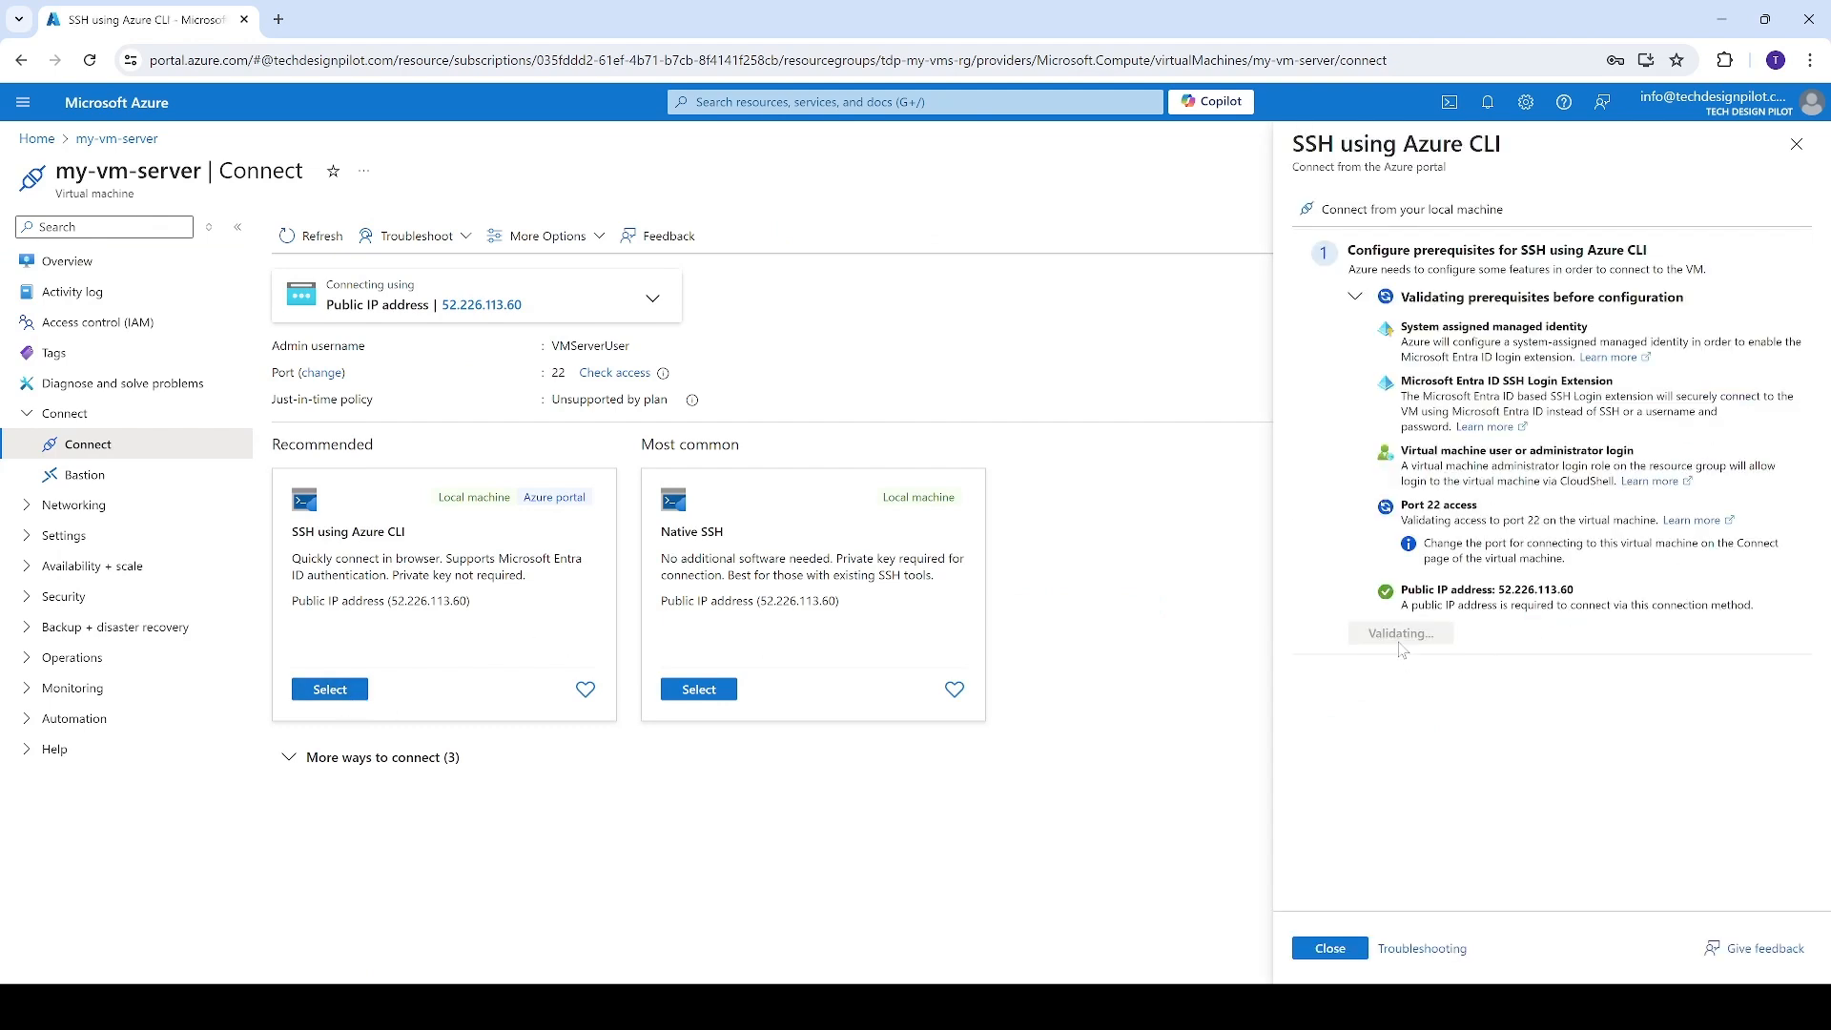